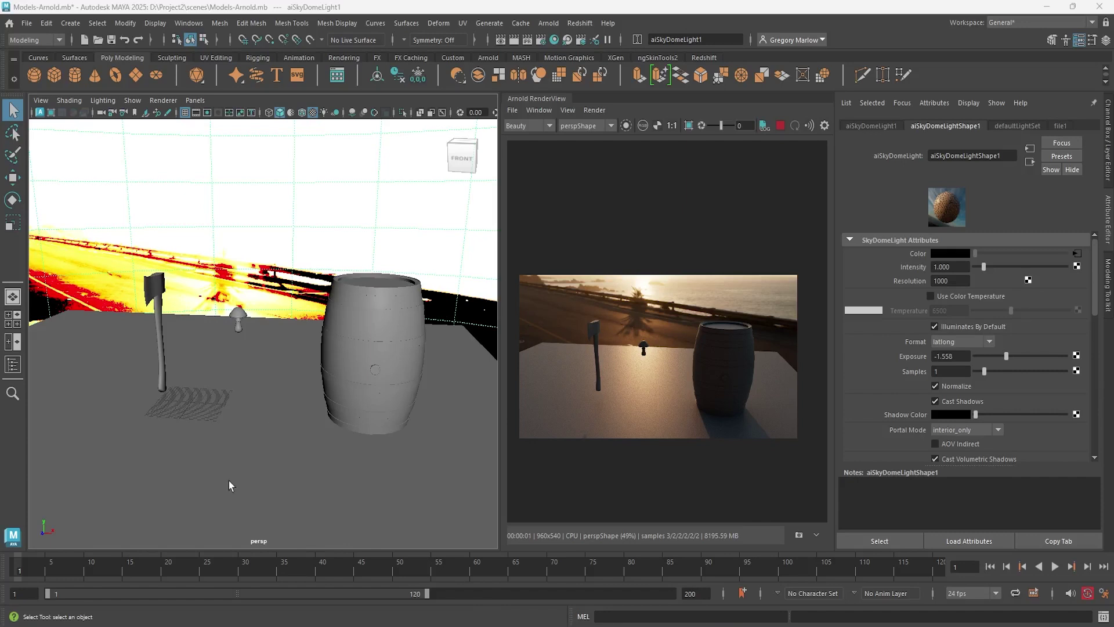
Hide the mushroom and the wooden barrel, leaving the axe on the ground plane.
{"action": "left_click", "coordinate": [237, 319]}
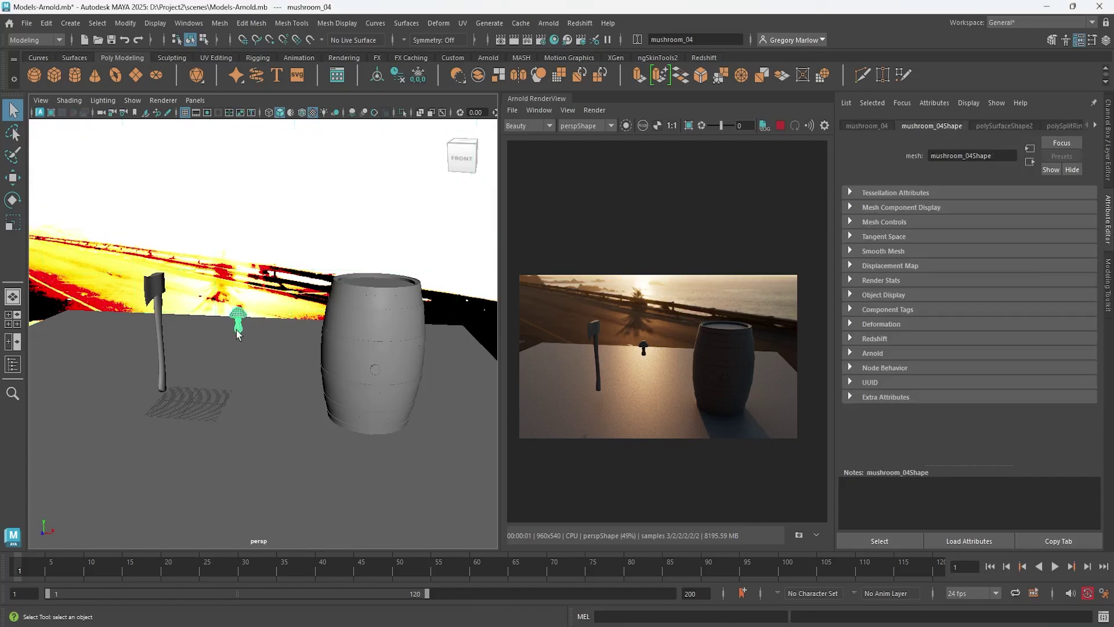
{"action": "left_click", "coordinate": [375, 371]}
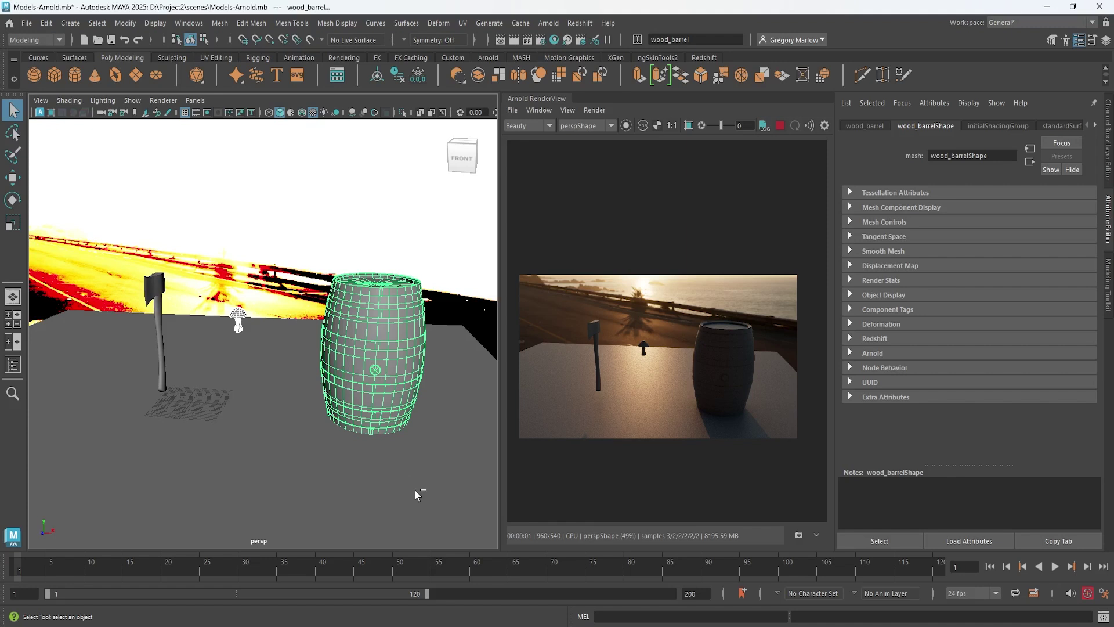
{"action": "key", "text": "ctrl+h"}
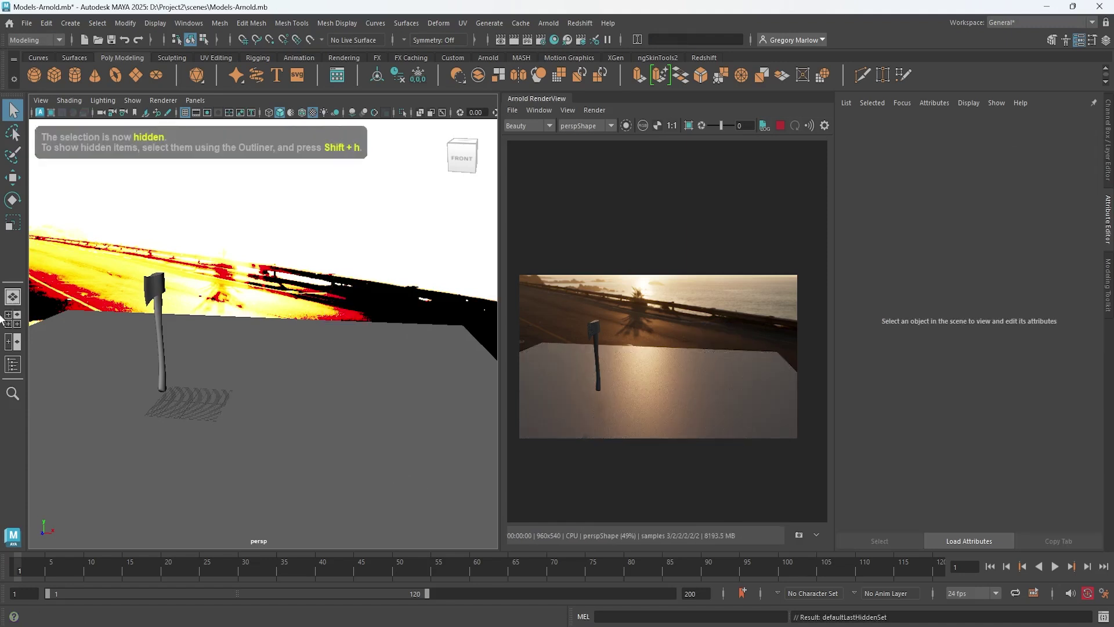
Reveal the hidden mushroom_04 and wood_barrel by selecting them in the Outliner, and hide both again.
{"action": "left_click", "coordinate": [13, 365]}
{"action": "left_click", "coordinate": [87, 223]}
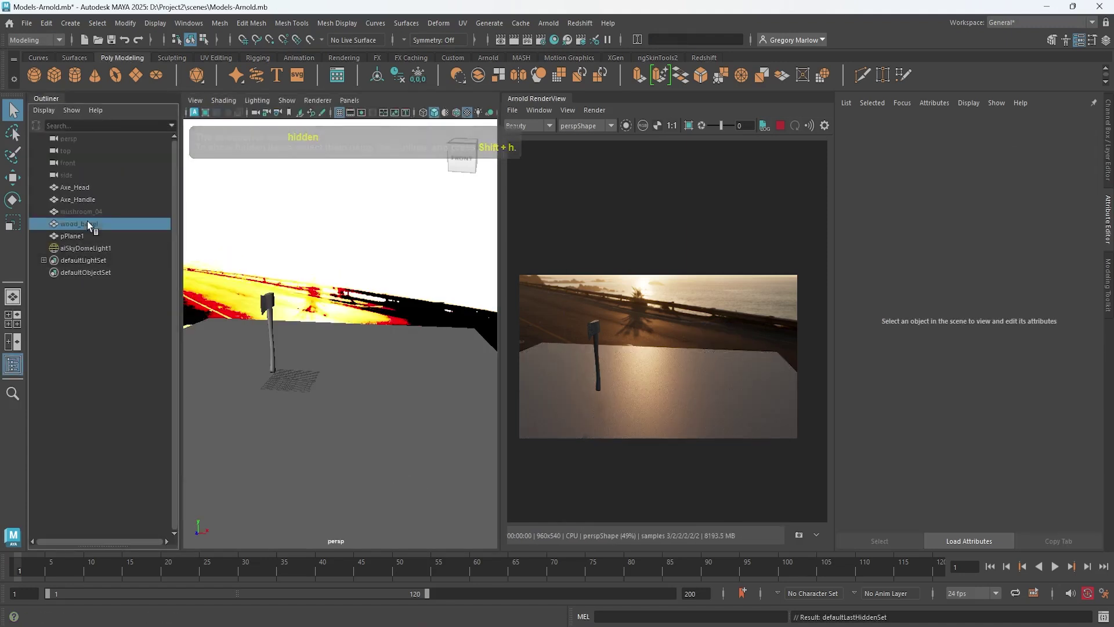
{"action": "left_click", "coordinate": [87, 212], "text": "ctrl"}
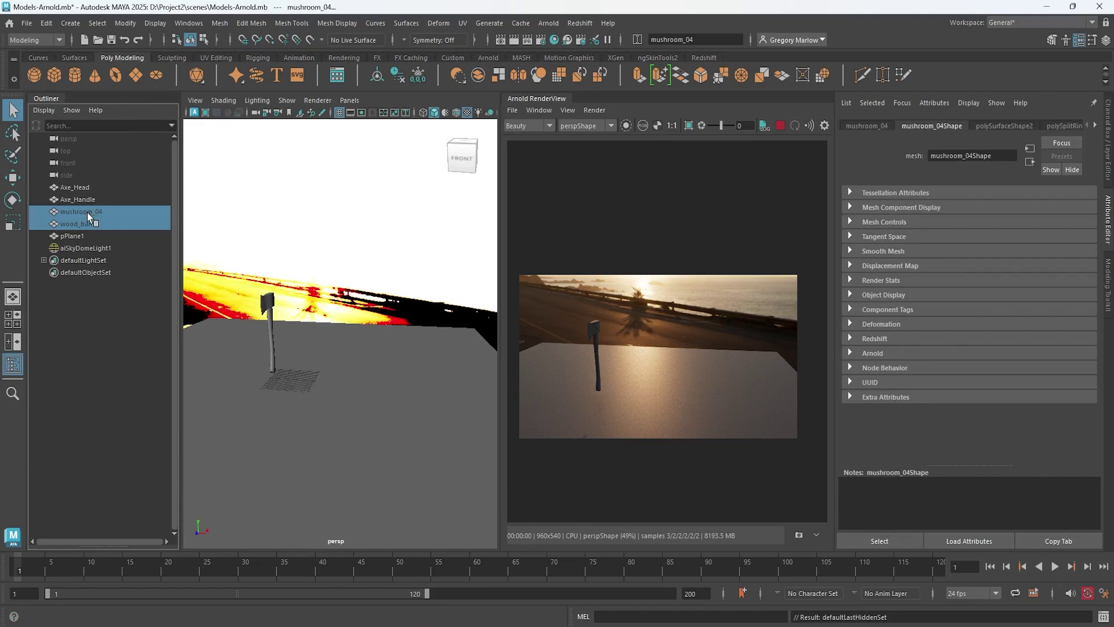
{"action": "key", "text": "shift+h"}
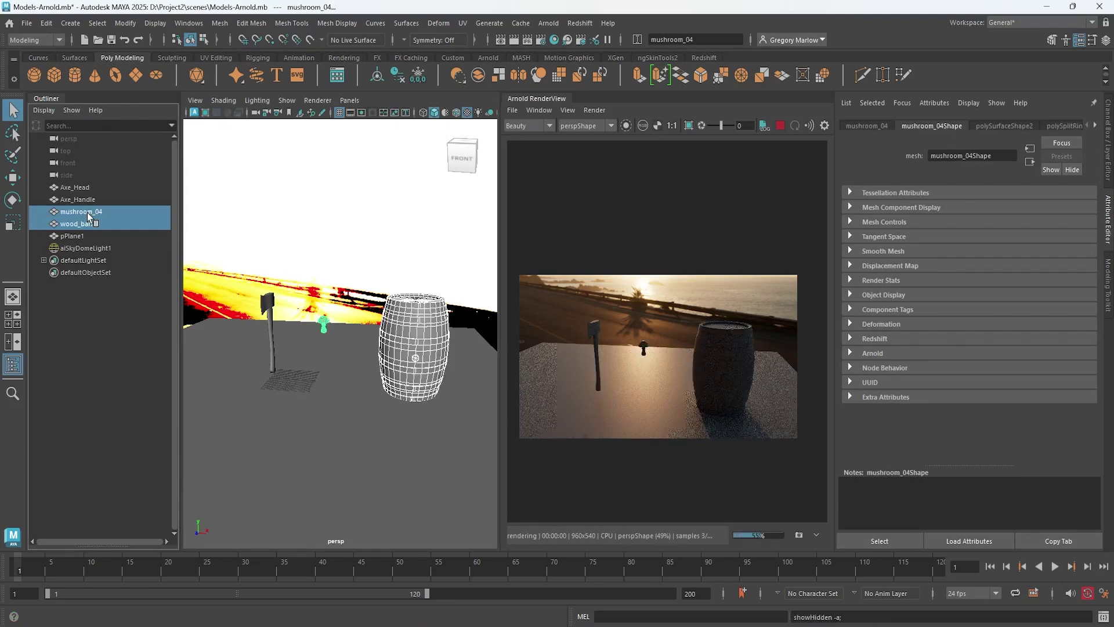
{"action": "key", "text": "ctrl+h"}
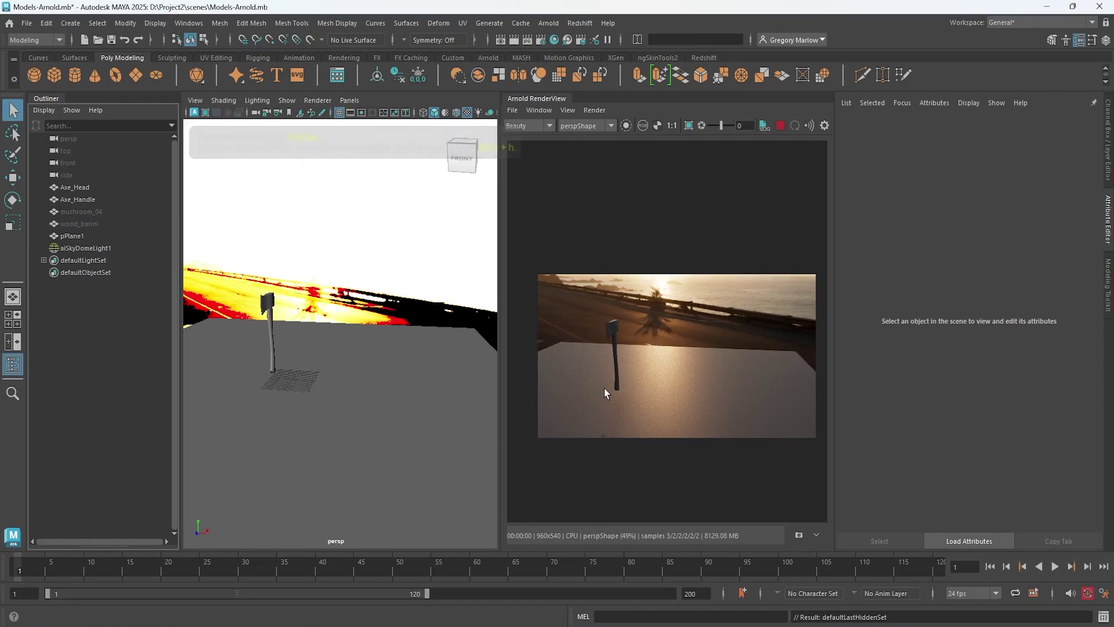
Select both the axe handle and axe head, close the Outliner, and set their Translate X and Translate Y to 0.
{"action": "left_click_drag", "start_coordinate": [299, 348], "coordinate": [413, 349], "text": "alt"}
{"action": "left_click", "coordinate": [398, 347]}
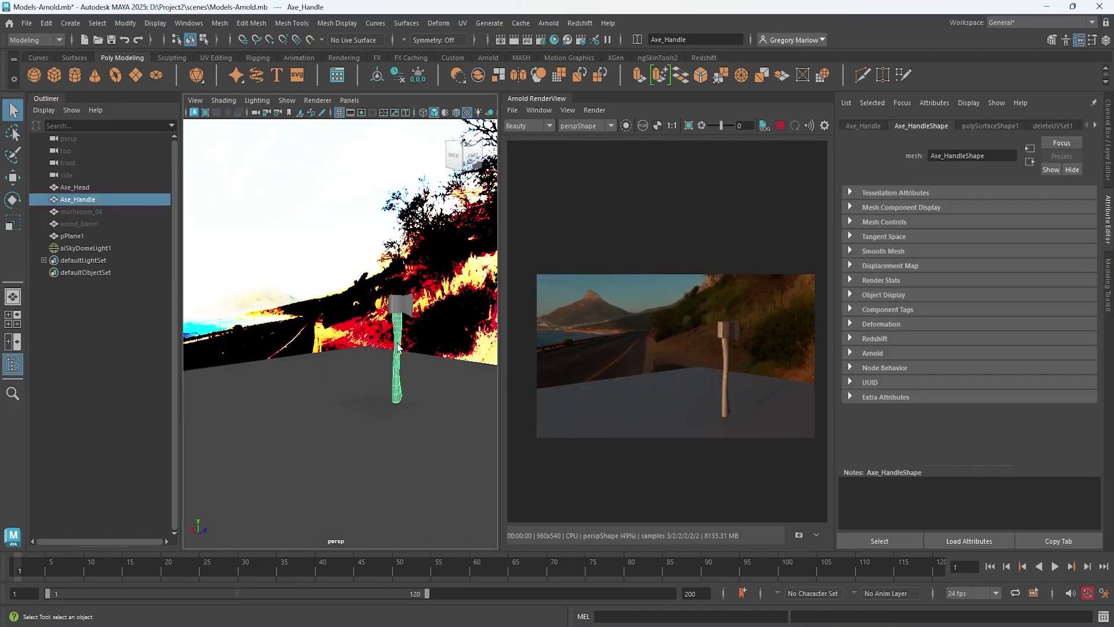
{"action": "left_click", "coordinate": [400, 307], "text": "shift"}
{"action": "left_click", "coordinate": [12, 364]}
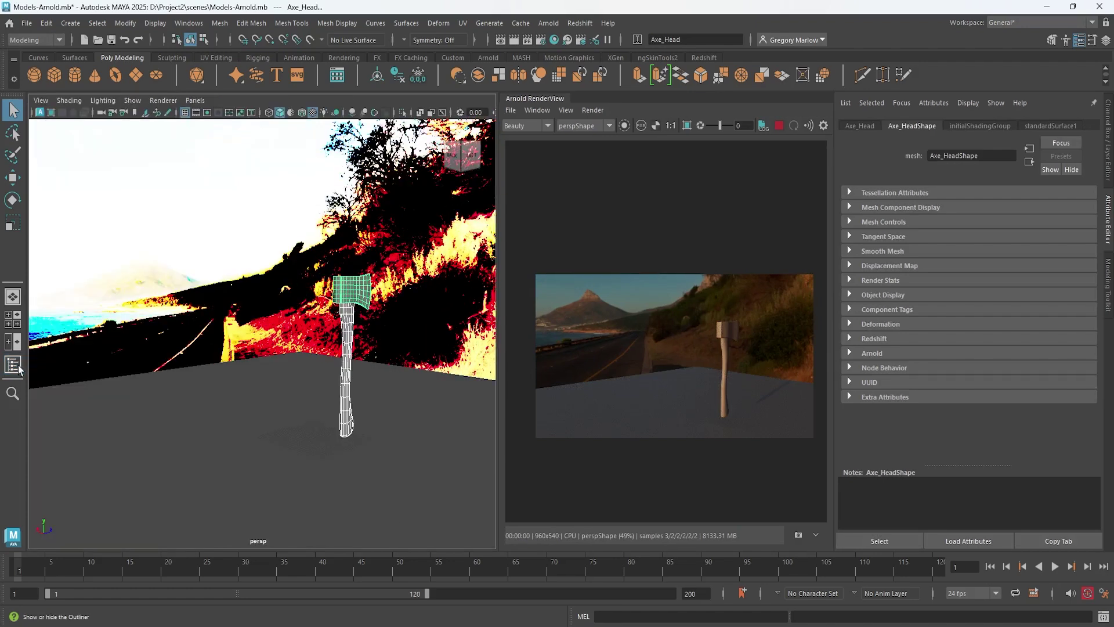
{"action": "left_click", "coordinate": [1108, 139]}
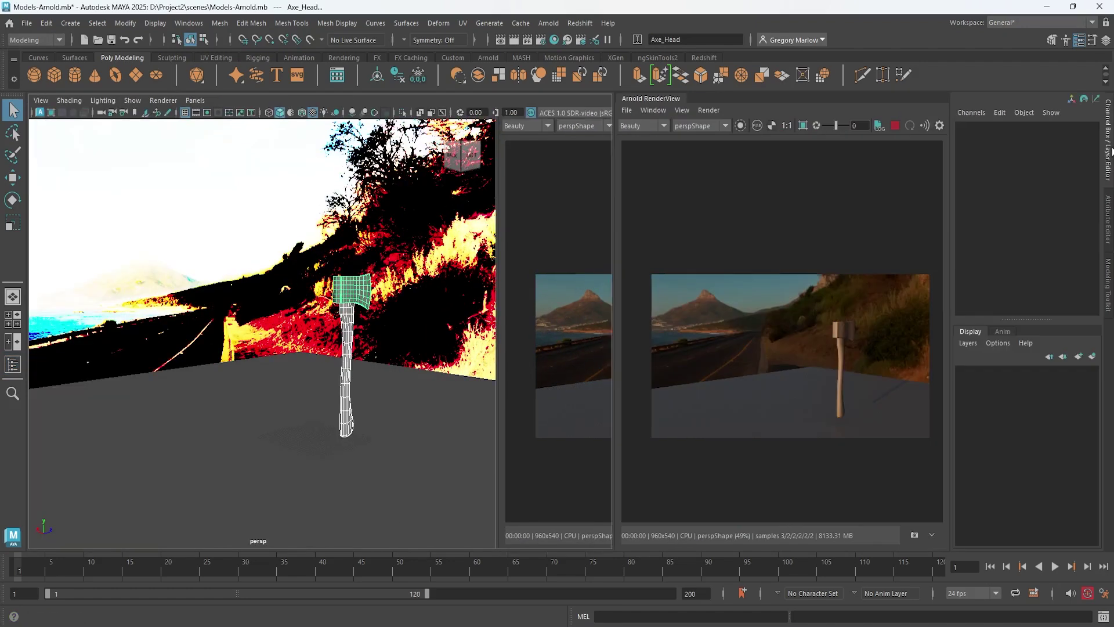
{"action": "left_click_drag", "start_coordinate": [1085, 133], "coordinate": [1079, 147]}
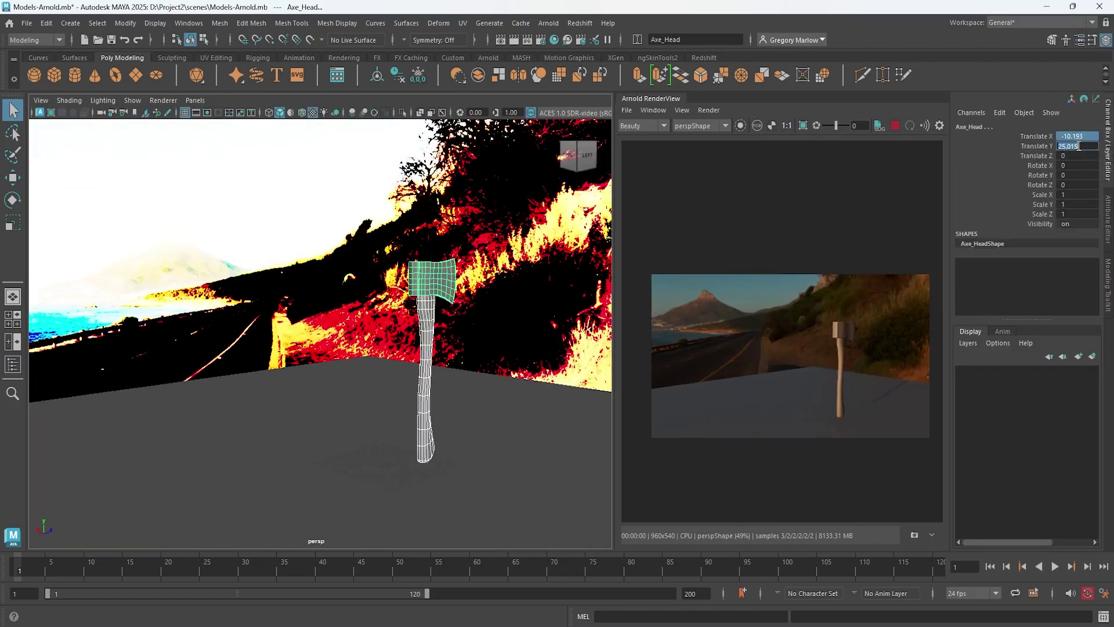
{"action": "type", "text": "0"}
{"action": "key", "text": "Return"}
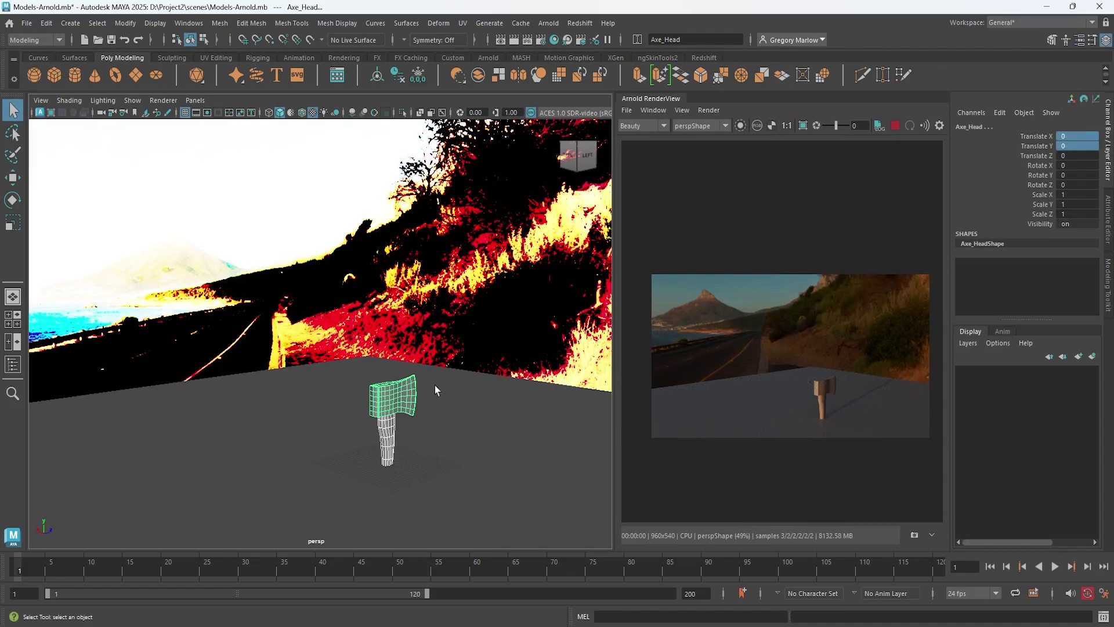
Move the axe handle and head upward together to a Translate Y of about 21.97 so the whole axe stands above the ground plane.
{"action": "key", "text": "w"}
{"action": "left_click_drag", "start_coordinate": [389, 415], "coordinate": [395, 310]}
{"action": "left_click_drag", "start_coordinate": [347, 372], "coordinate": [211, 363], "text": "alt"}
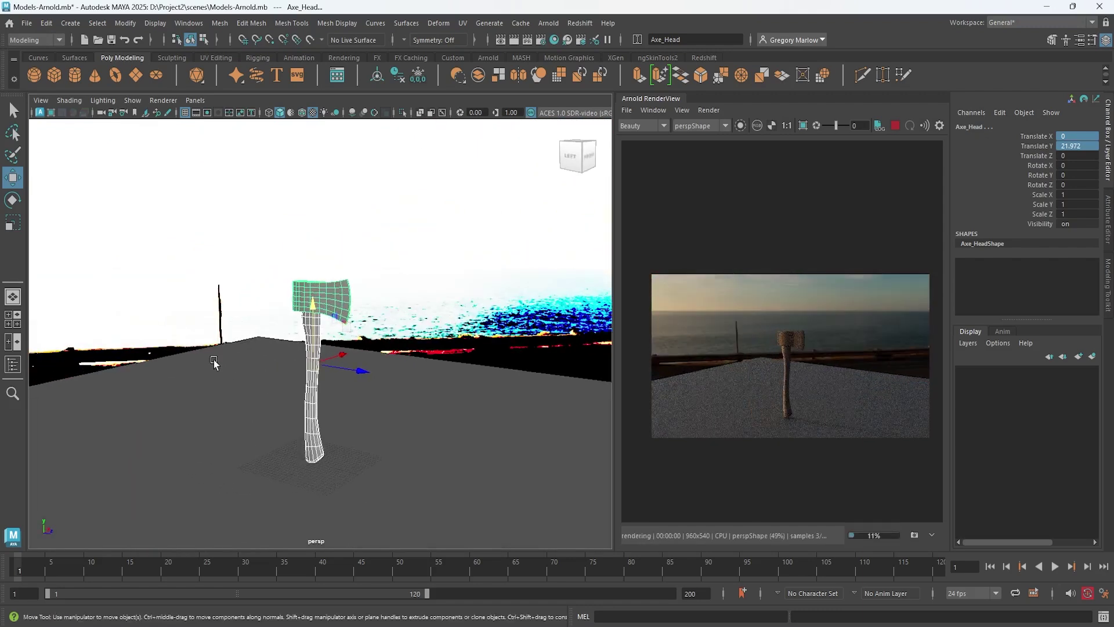
{"action": "right_click_drag", "start_coordinate": [212, 364], "coordinate": [355, 377], "text": "alt"}
{"action": "left_click_drag", "start_coordinate": [356, 378], "coordinate": [221, 341], "text": "alt"}
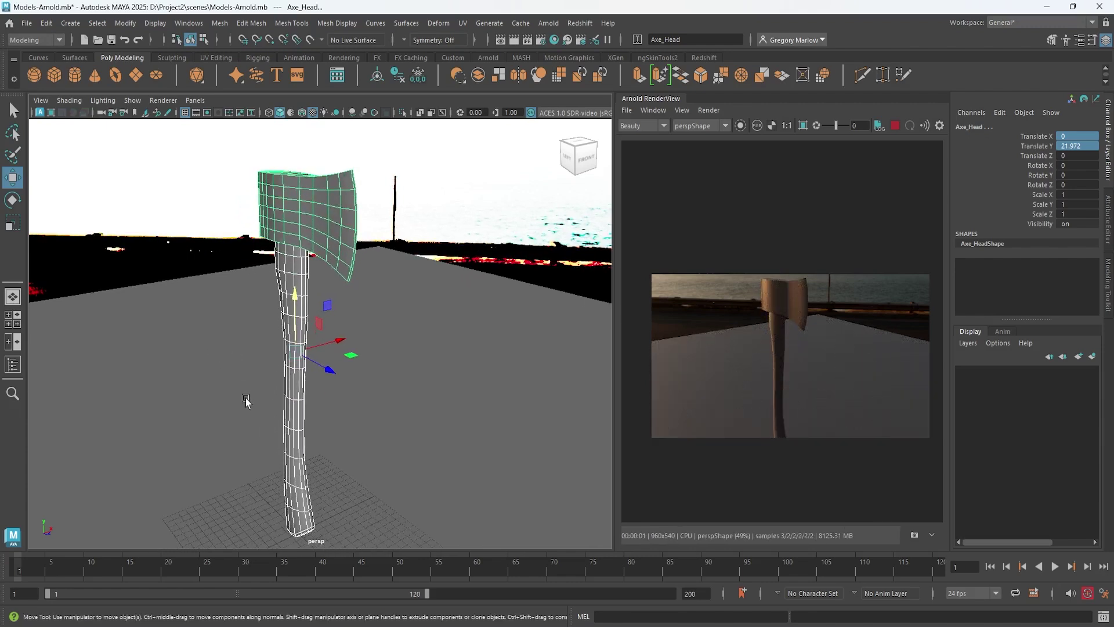
{"action": "left_click_drag", "start_coordinate": [246, 400], "coordinate": [253, 385], "text": "alt"}
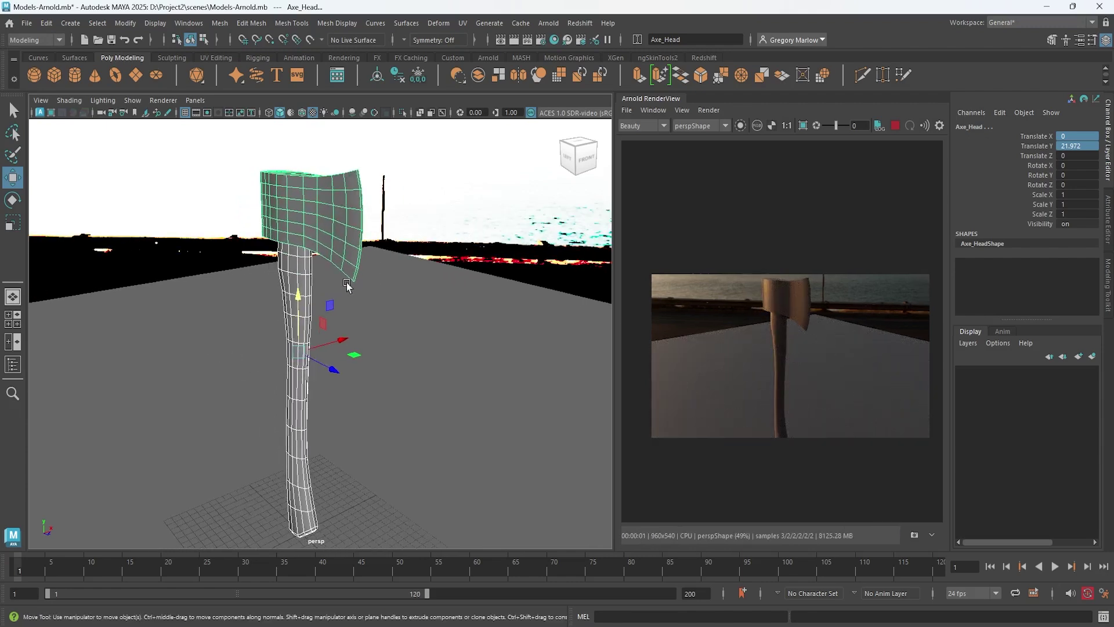
Assign a new Arnold aiStandardSurface material to the axe head alone and show the material's attributes.
{"action": "left_click", "coordinate": [293, 409]}
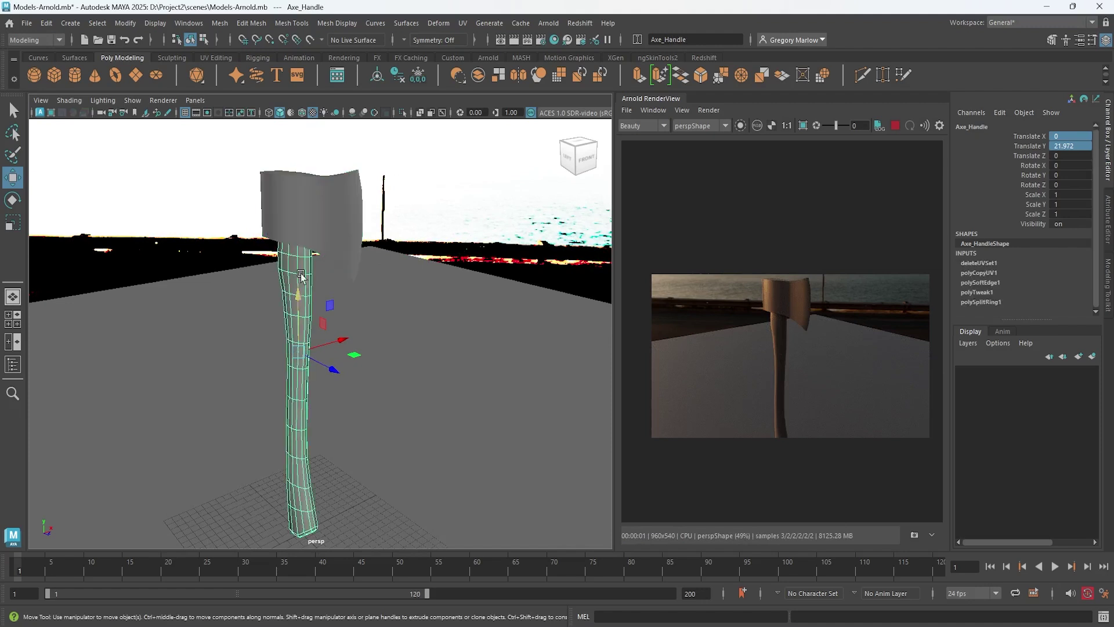
{"action": "left_click", "coordinate": [310, 216]}
{"action": "left_click", "coordinate": [293, 421]}
{"action": "left_click", "coordinate": [331, 200]}
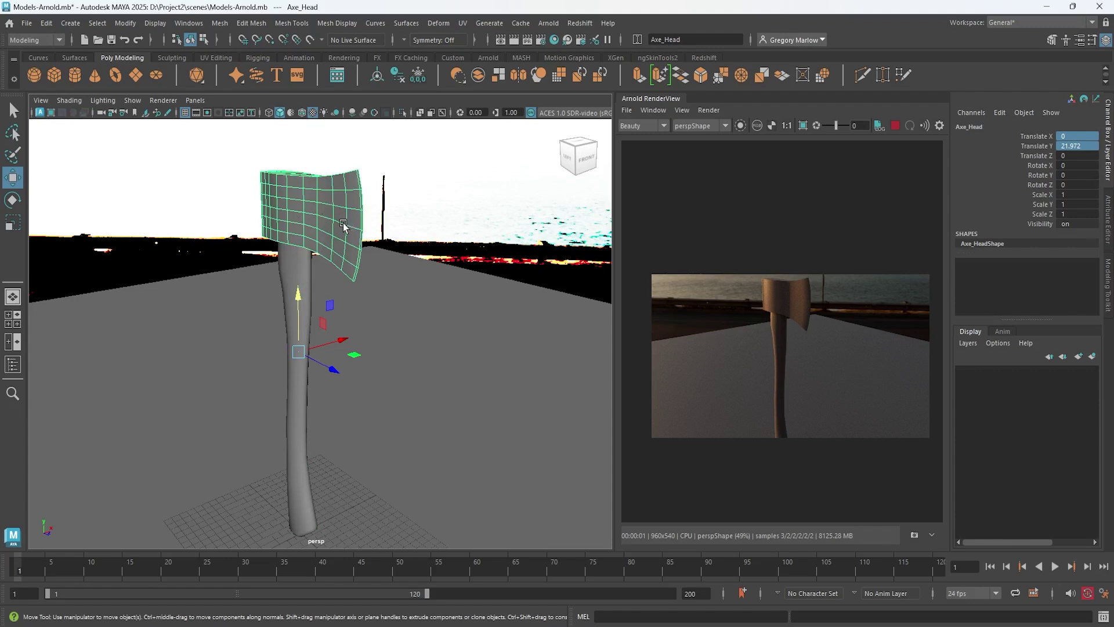
{"action": "right_click", "coordinate": [299, 209]}
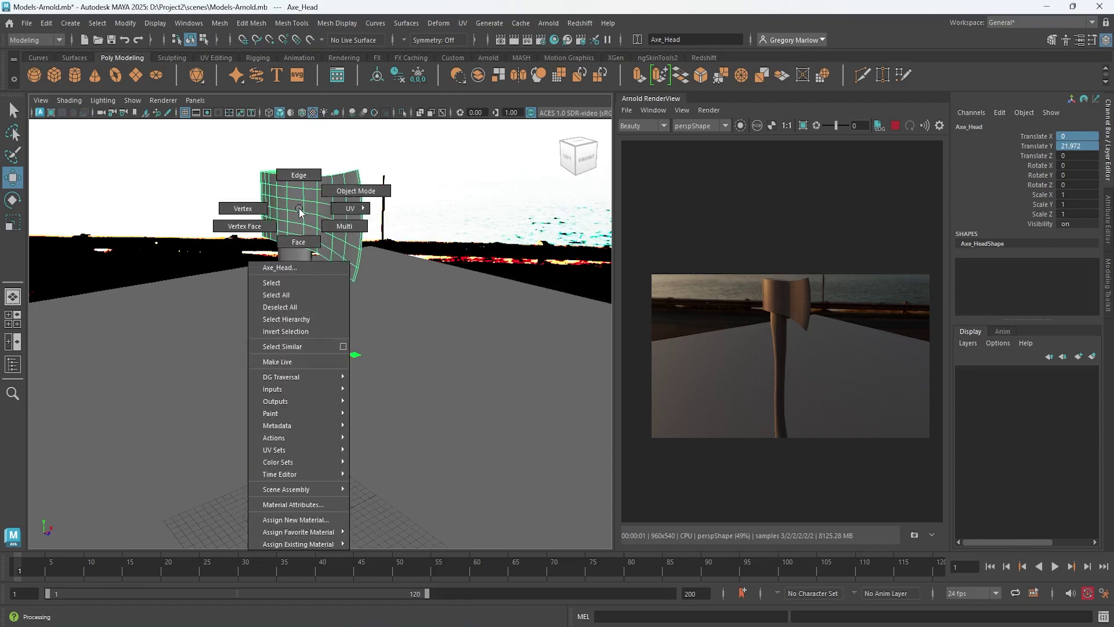
{"action": "left_click", "coordinate": [288, 521]}
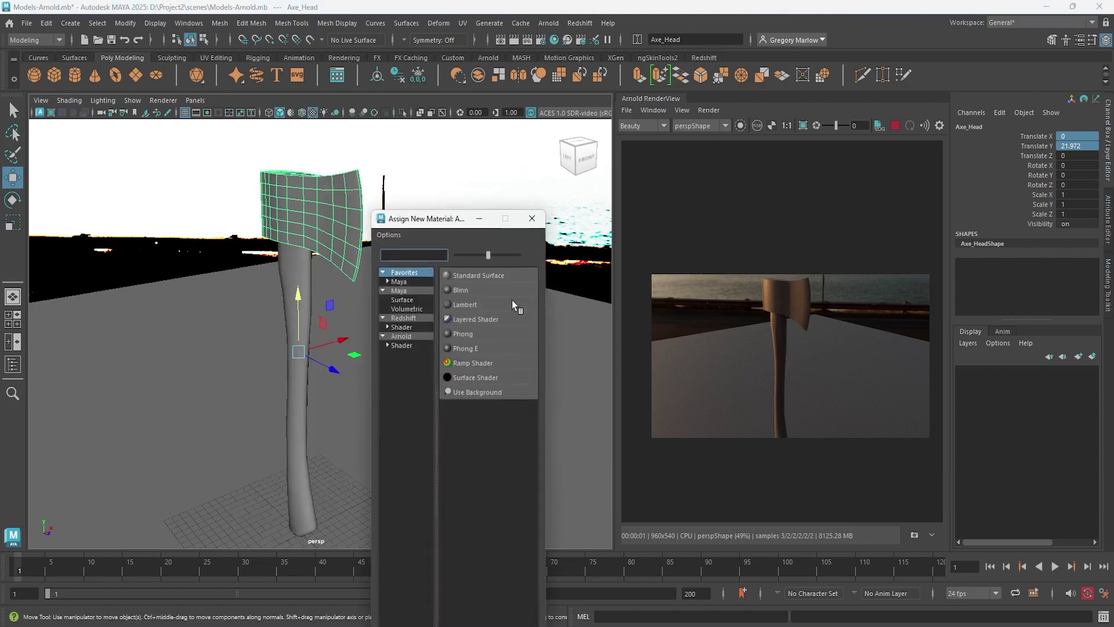
{"action": "left_click_drag", "start_coordinate": [441, 224], "coordinate": [528, 99]}
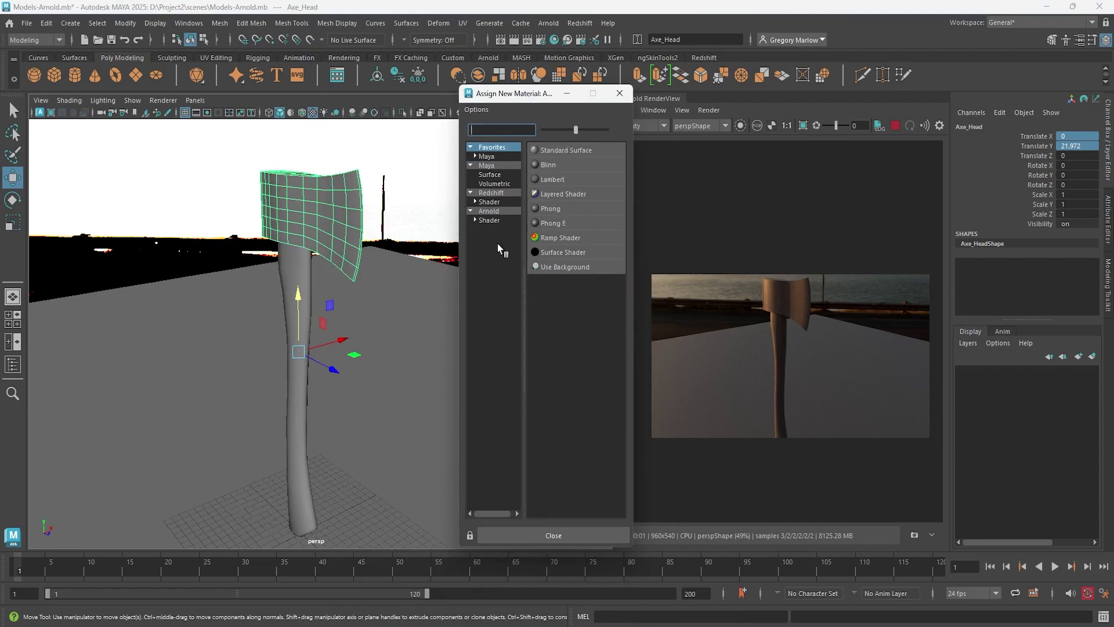
{"action": "left_click", "coordinate": [490, 211]}
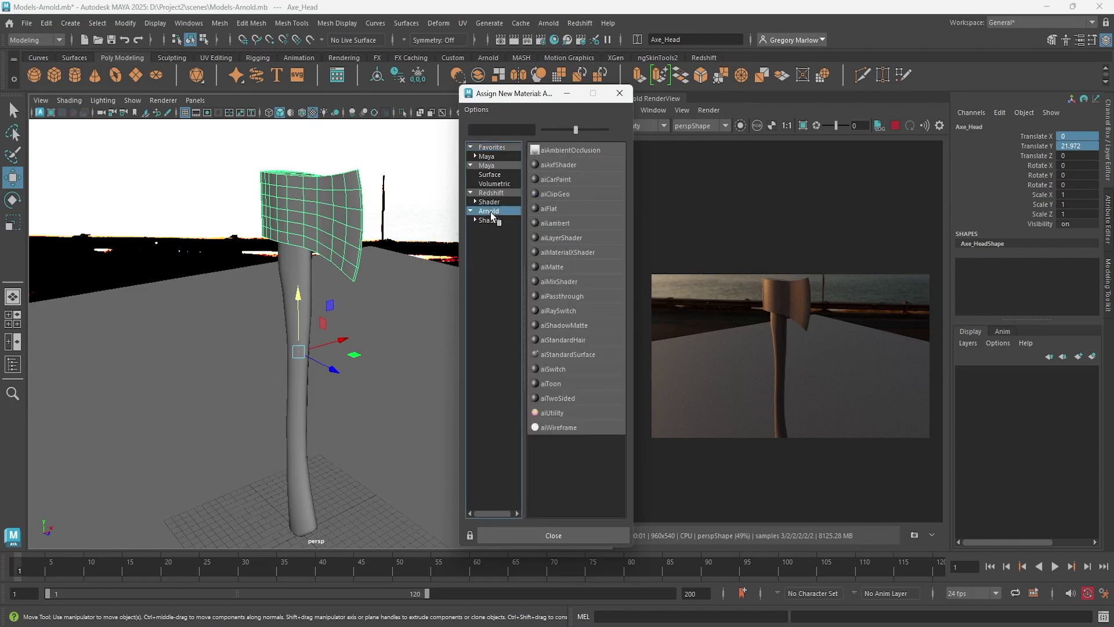
{"action": "left_click", "coordinate": [558, 355]}
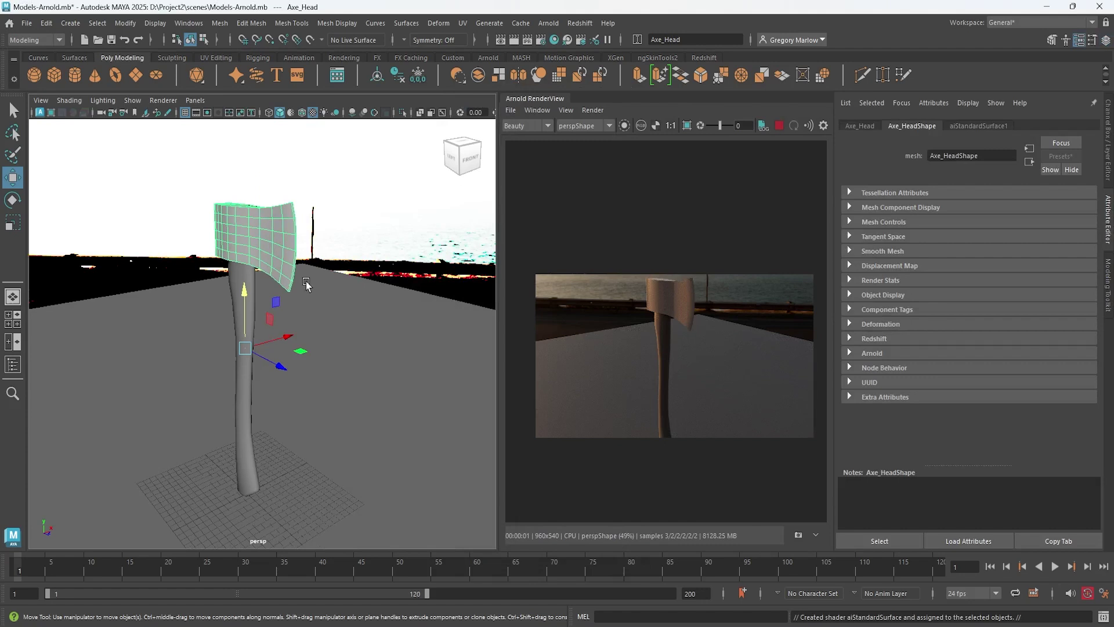
{"action": "left_click", "coordinate": [969, 126]}
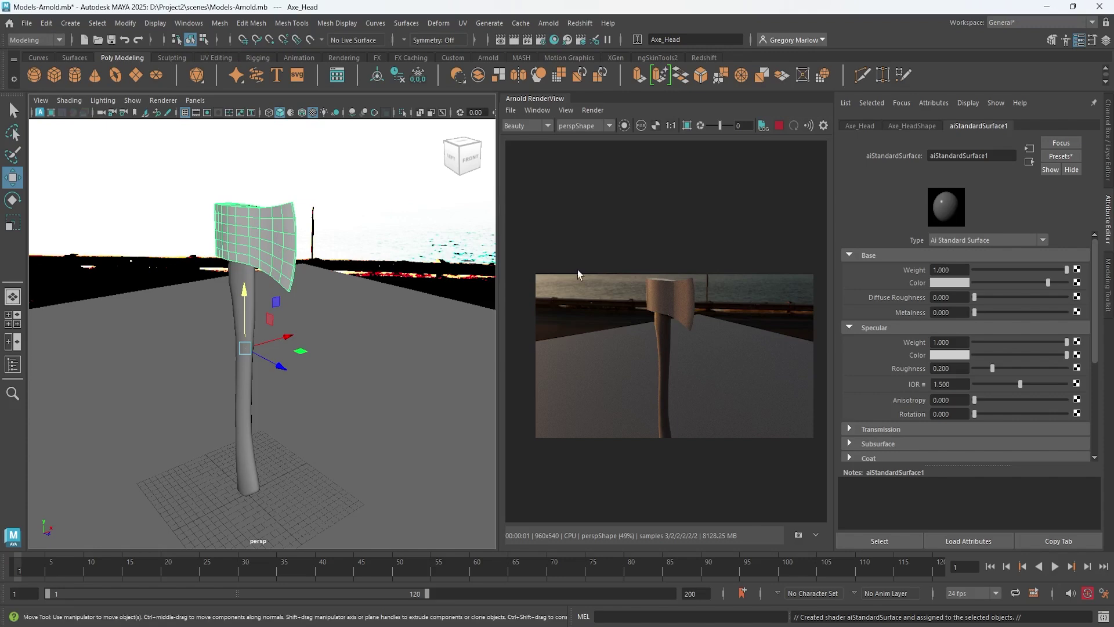
Rotate the sky dome light about -88 degrees around its vertical axis so the sunlight falls on the front of the axe.
{"action": "left_click", "coordinate": [385, 207]}
{"action": "right_click_drag", "start_coordinate": [442, 331], "coordinate": [112, 261], "text": "alt"}
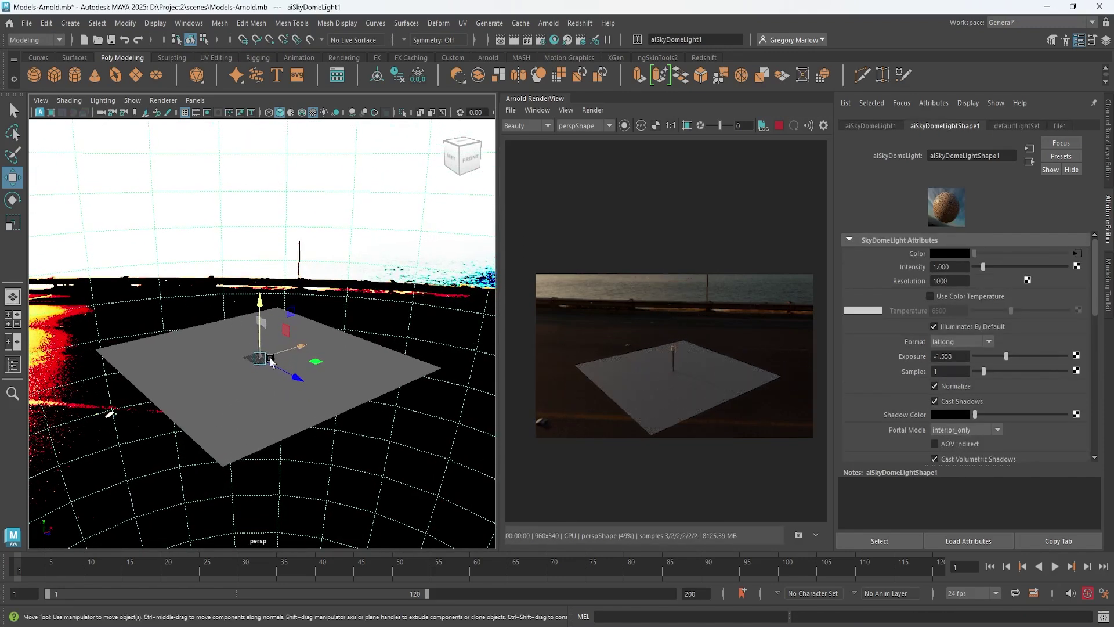
{"action": "key", "text": "e"}
{"action": "left_click_drag", "start_coordinate": [263, 383], "coordinate": [304, 370]}
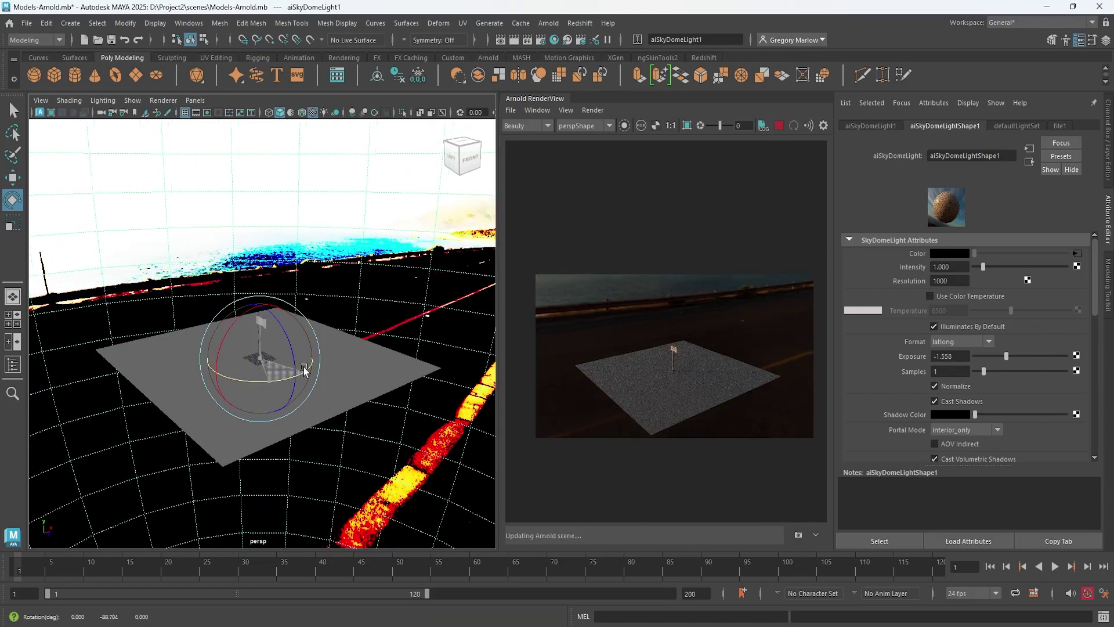
{"action": "right_click_drag", "start_coordinate": [354, 377], "coordinate": [642, 428], "text": "alt"}
{"action": "right_click_drag", "start_coordinate": [398, 335], "coordinate": [356, 326], "text": "alt"}
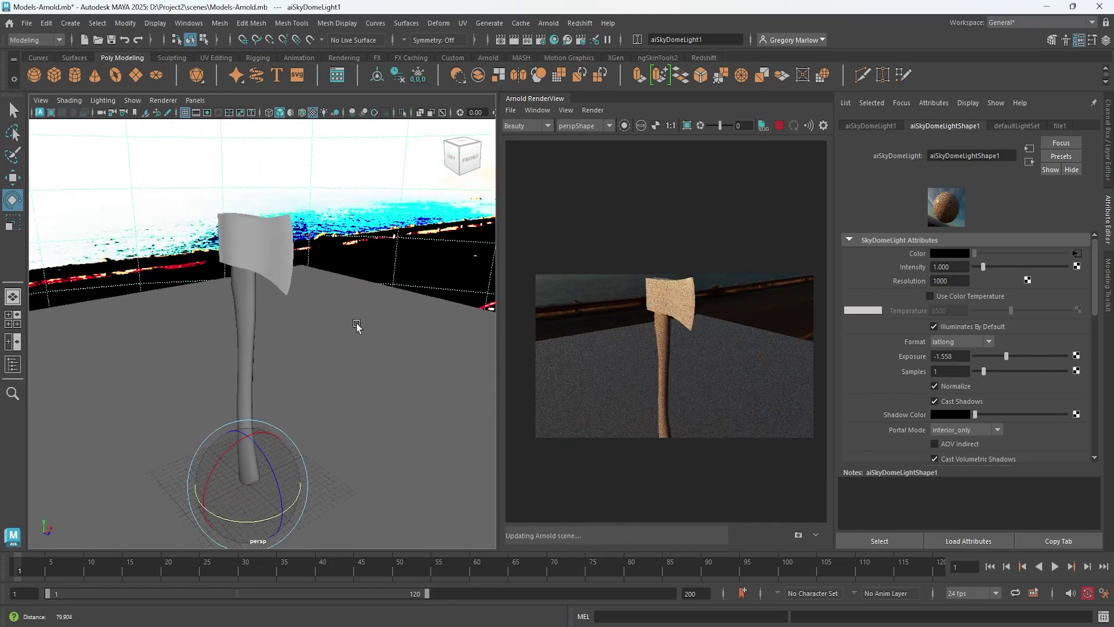
Widen the Arnold RenderView and enlarge the rendered image to 74% around the axe.
{"action": "left_click_drag", "start_coordinate": [499, 315], "coordinate": [366, 315]}
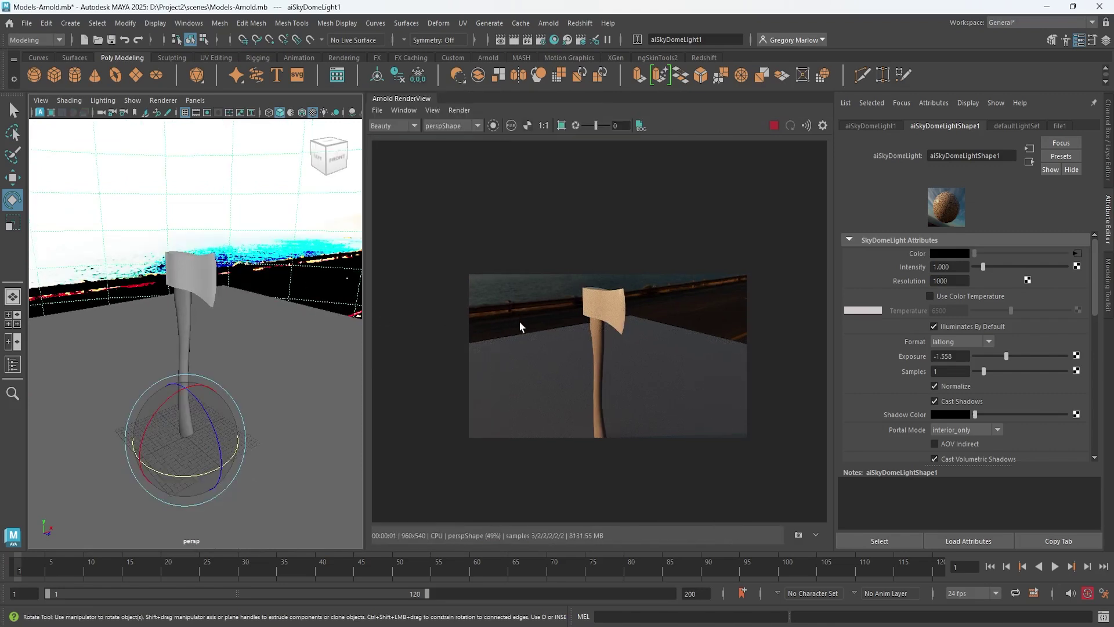
{"action": "scroll", "coordinate": [557, 342], "scroll_direction": "up", "scroll_amount": 1}
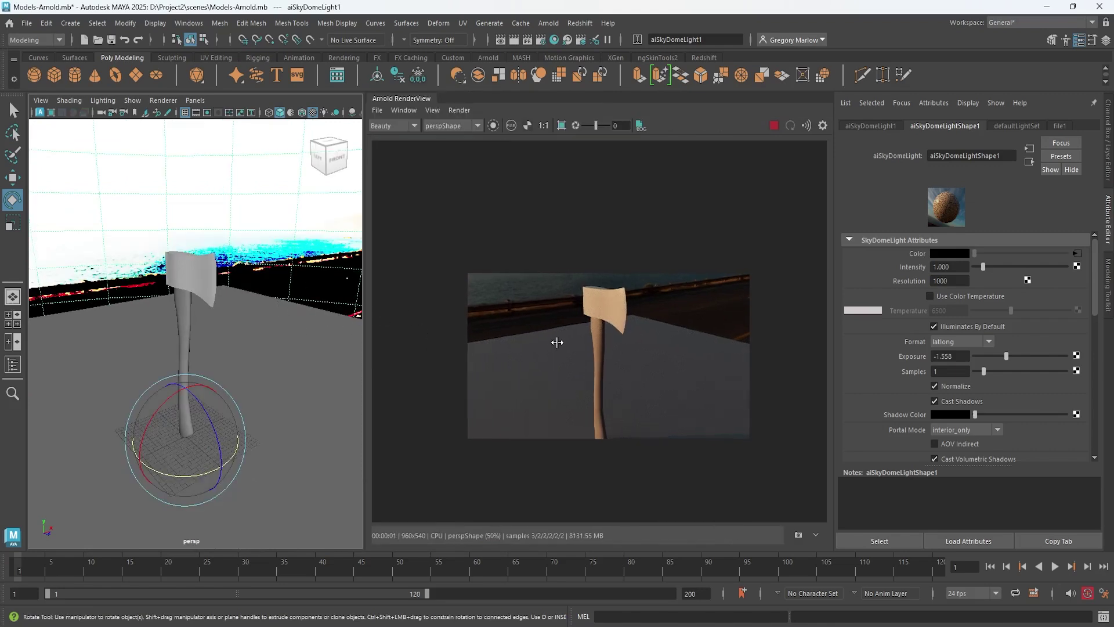
{"action": "scroll", "coordinate": [557, 343], "scroll_direction": "up", "scroll_amount": 3}
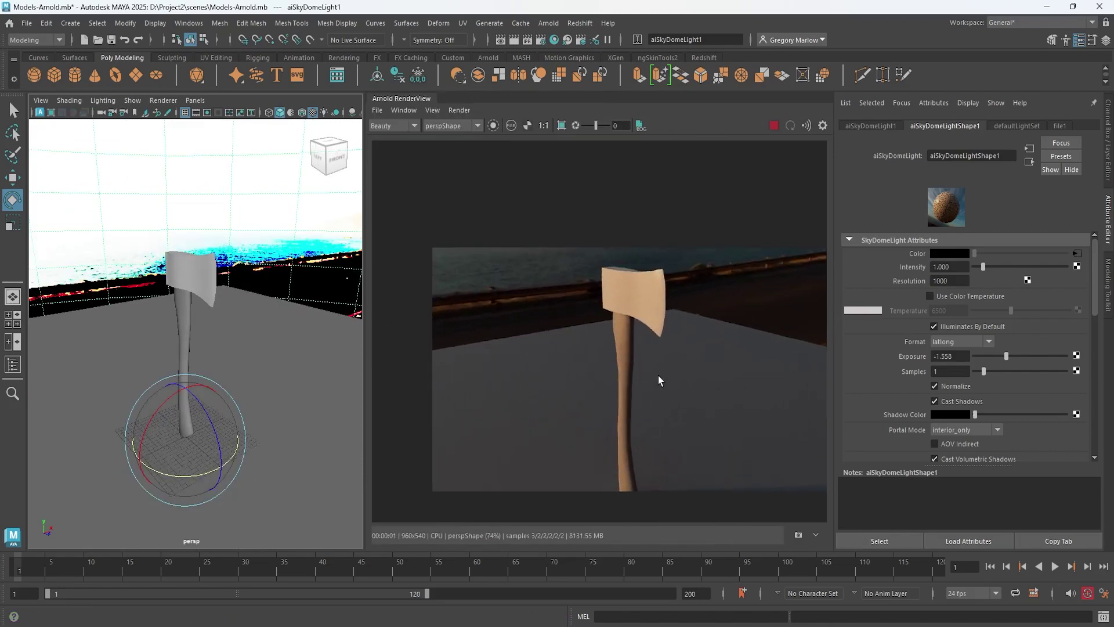
{"action": "scroll", "coordinate": [658, 374], "scroll_direction": "up", "scroll_amount": 2}
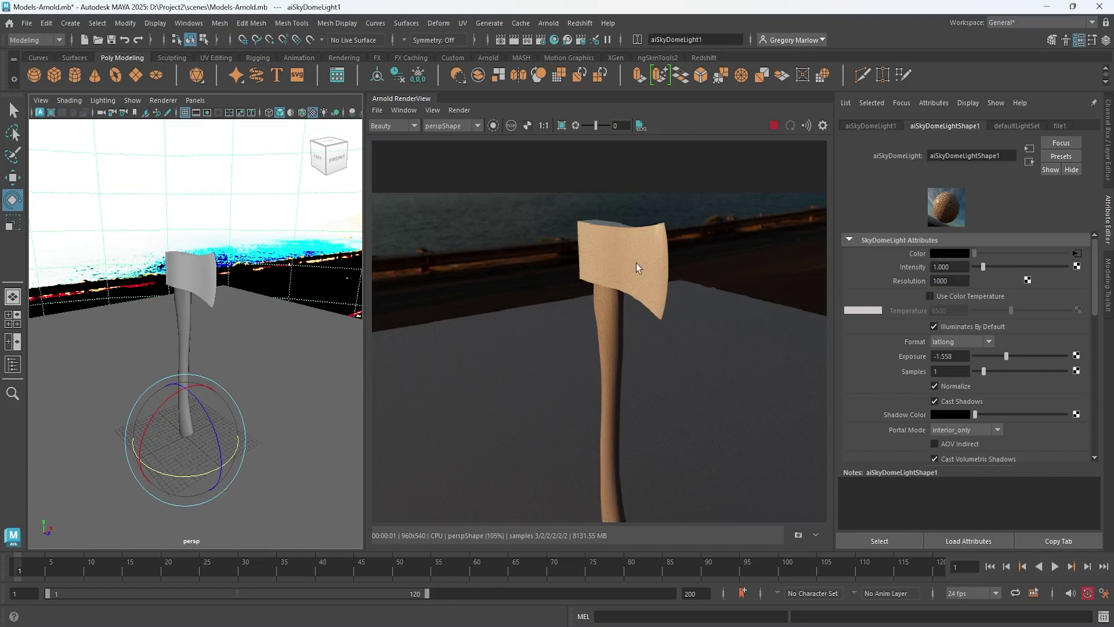
{"action": "scroll", "coordinate": [659, 347], "scroll_direction": "down", "scroll_amount": 2}
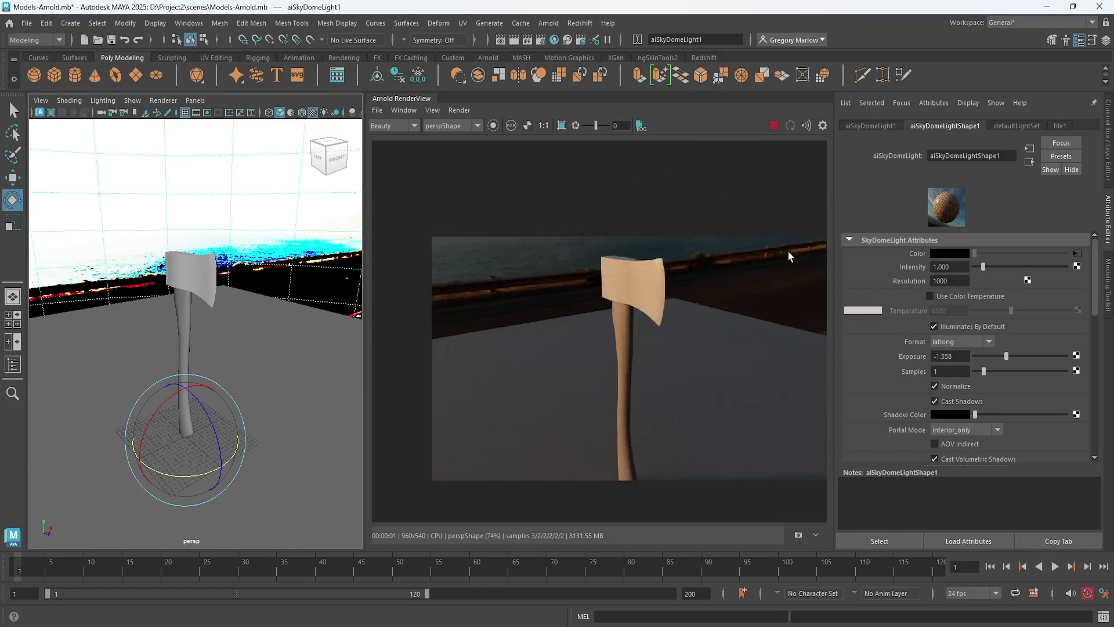
Set the axe head material's Metalness to 1.000 and darken its base color to a medium grey.
{"action": "left_click", "coordinate": [173, 275]}
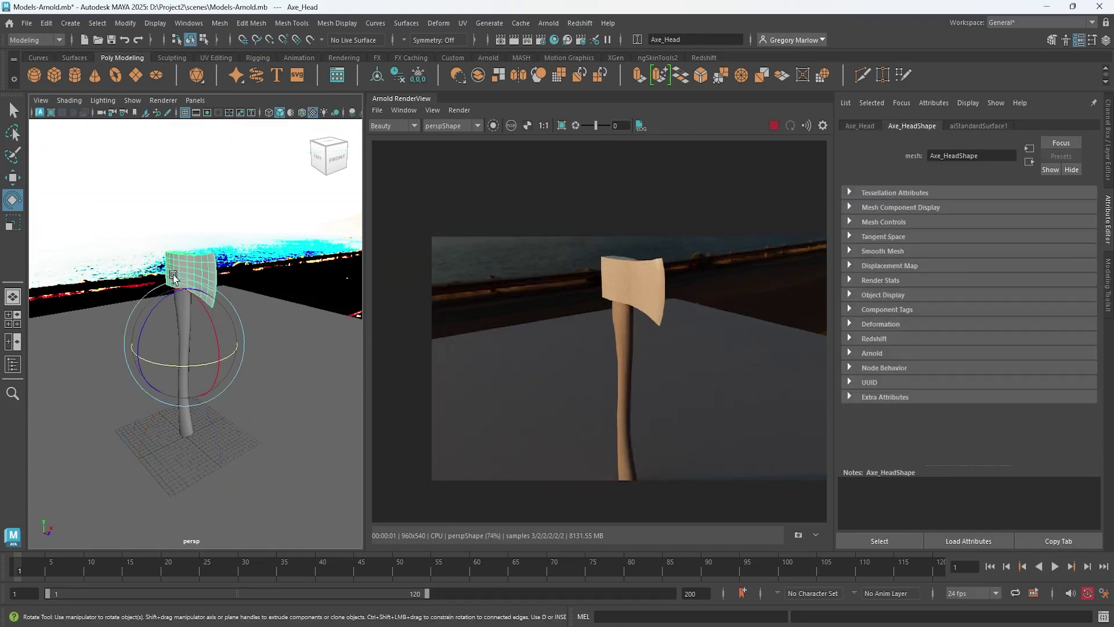
{"action": "left_click", "coordinate": [977, 126]}
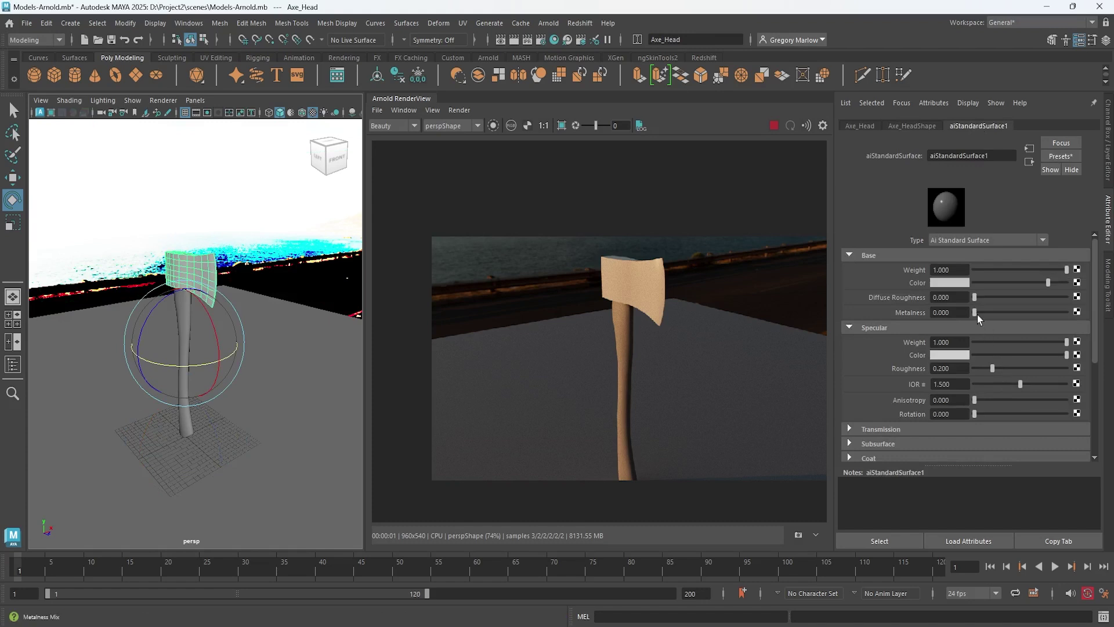
{"action": "left_click_drag", "start_coordinate": [974, 313], "coordinate": [1068, 313]}
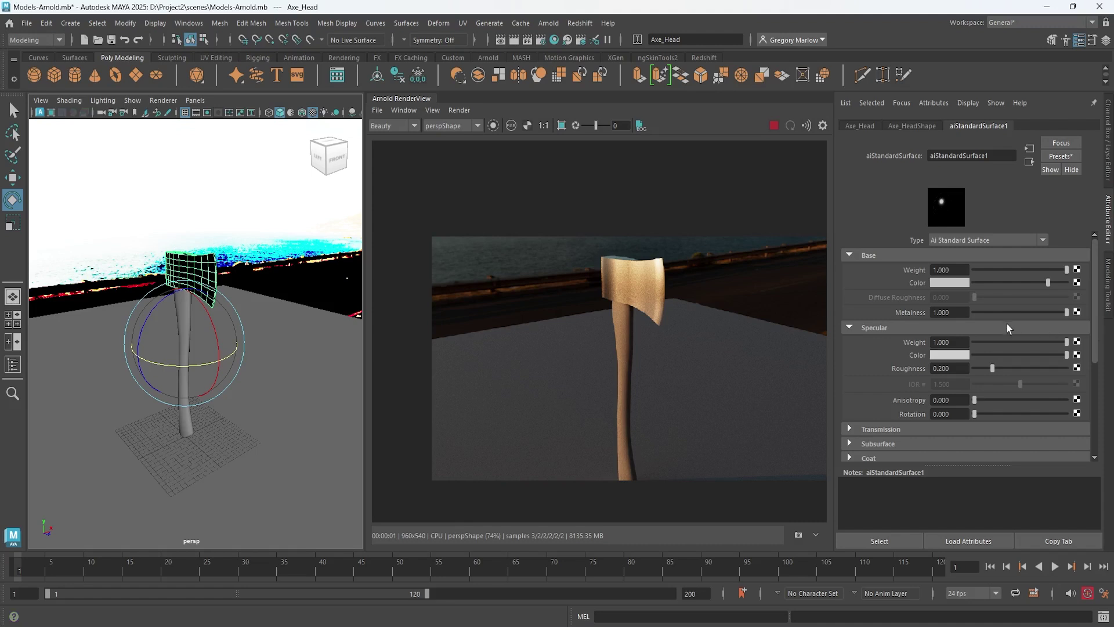
{"action": "left_click_drag", "start_coordinate": [1047, 282], "coordinate": [1001, 290]}
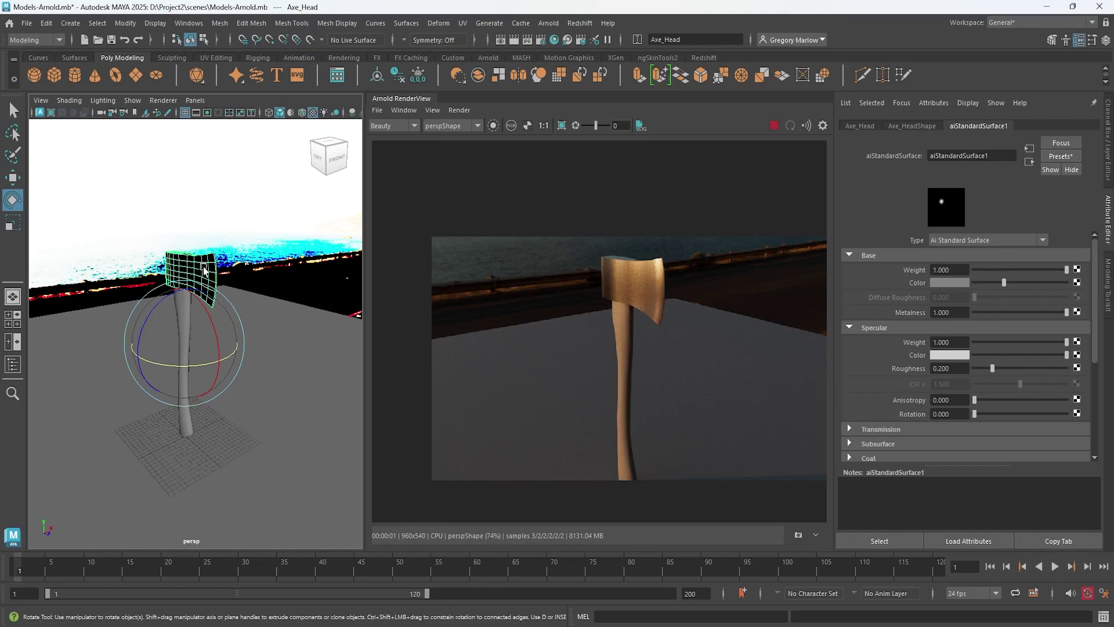
Turn on smooth mesh preview for the axe head and set its material's specular roughness to 0.229.
{"action": "key", "text": "3"}
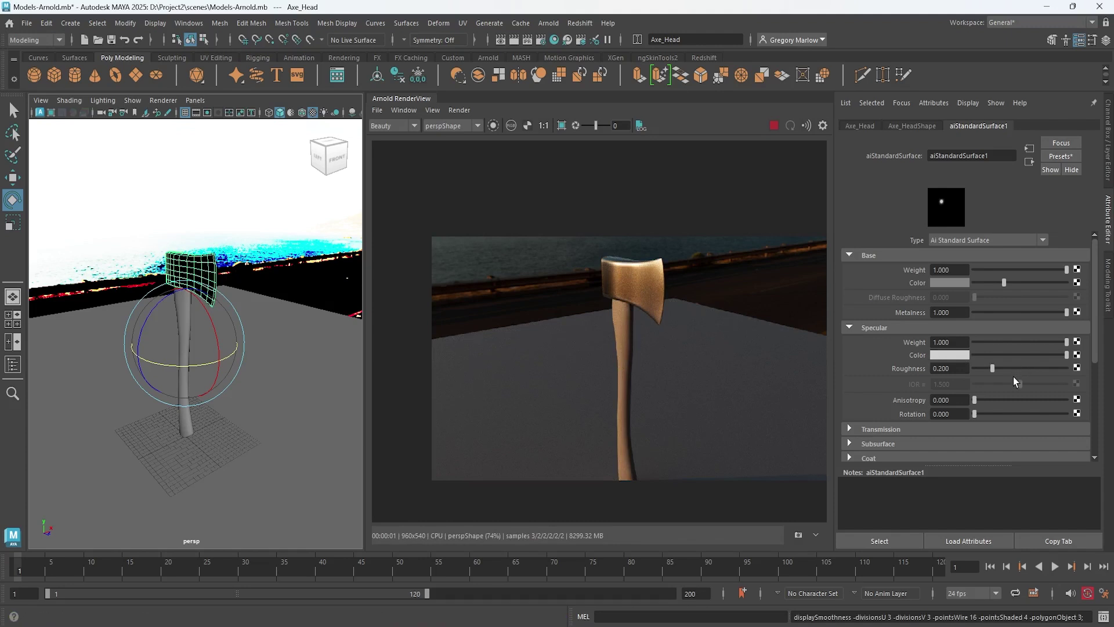
{"action": "left_click_drag", "start_coordinate": [993, 372], "coordinate": [985, 375]}
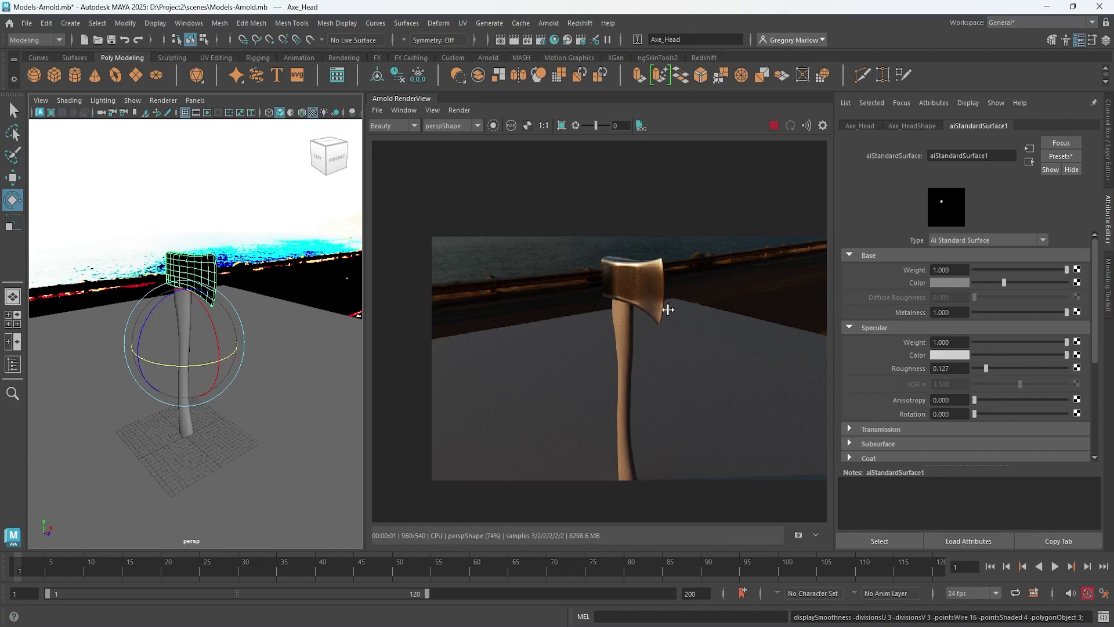
{"action": "left_click_drag", "start_coordinate": [986, 368], "coordinate": [996, 368]}
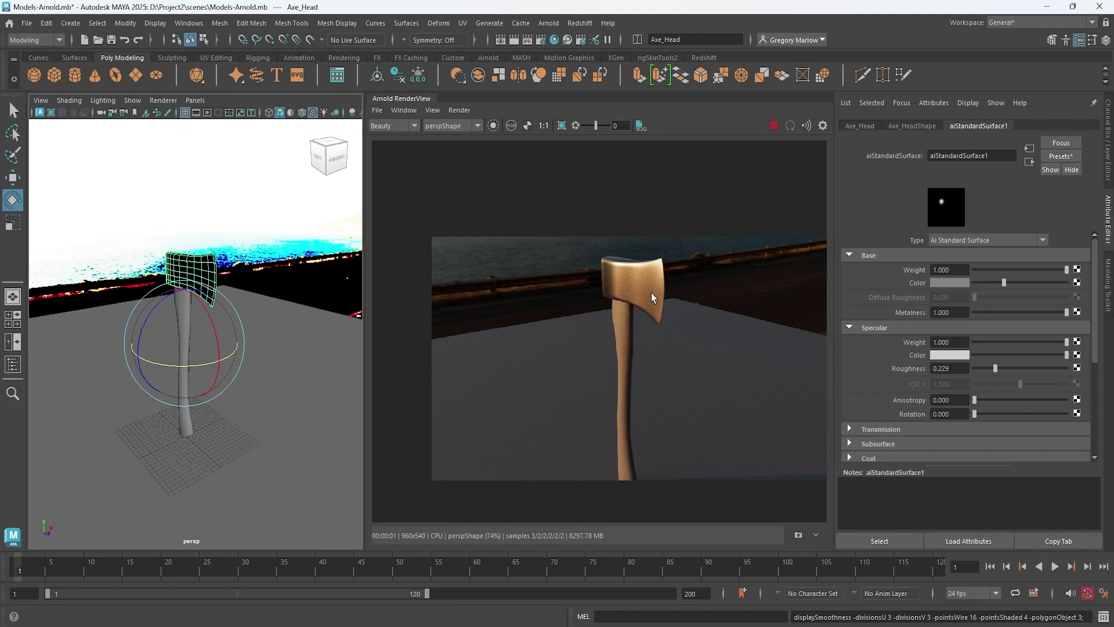
{"action": "left_click", "coordinate": [1061, 156]}
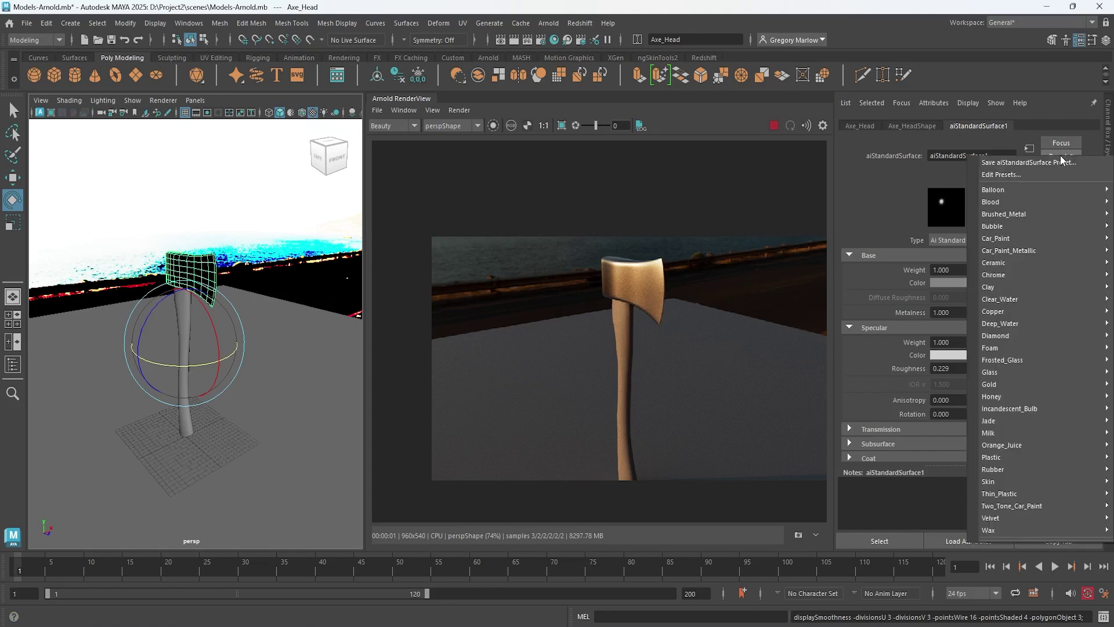
{"action": "left_click", "coordinate": [877, 201]}
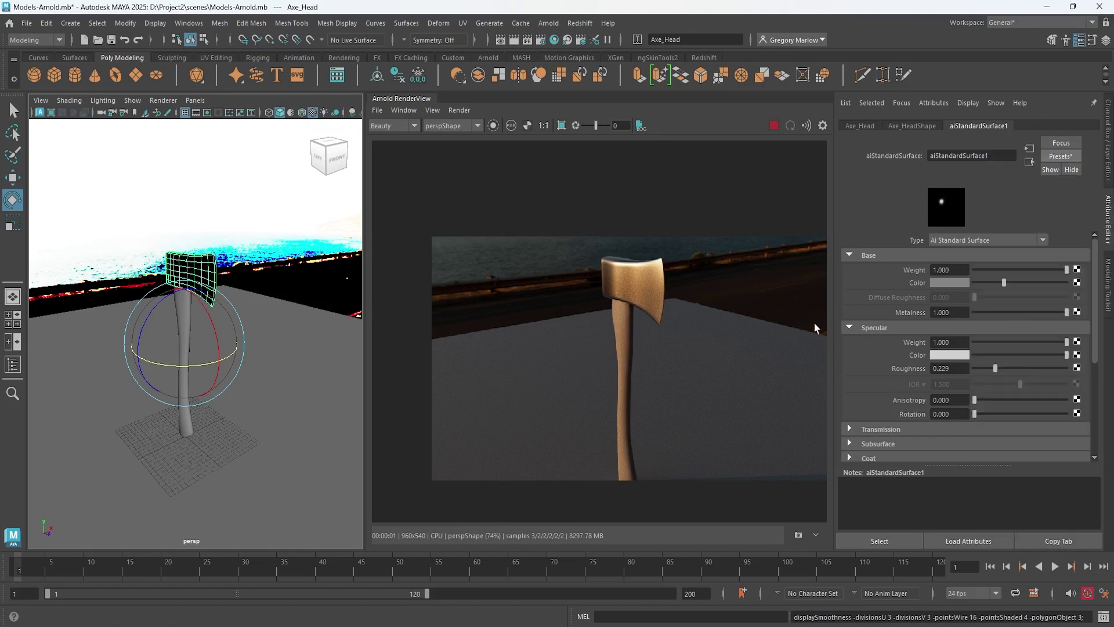
{"action": "scroll", "coordinate": [864, 405], "scroll_direction": "down", "scroll_amount": 4}
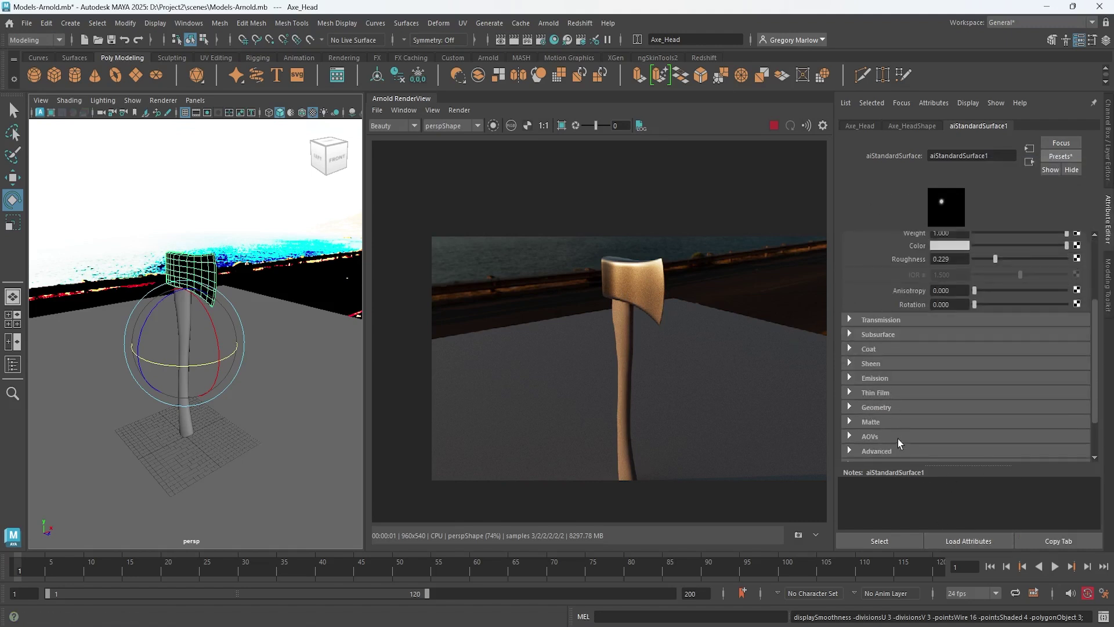
{"action": "scroll", "coordinate": [921, 414], "scroll_direction": "up", "scroll_amount": 4}
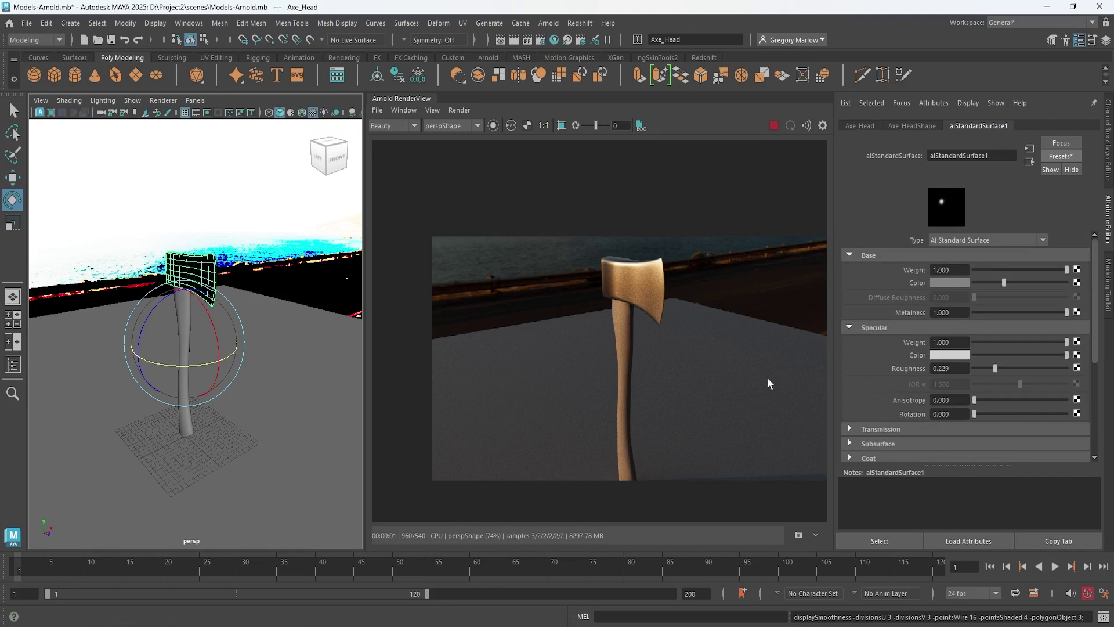
Replace the axe head material's settings with the Gold preset, then change its base color to light grey.
{"action": "left_click", "coordinate": [1069, 159]}
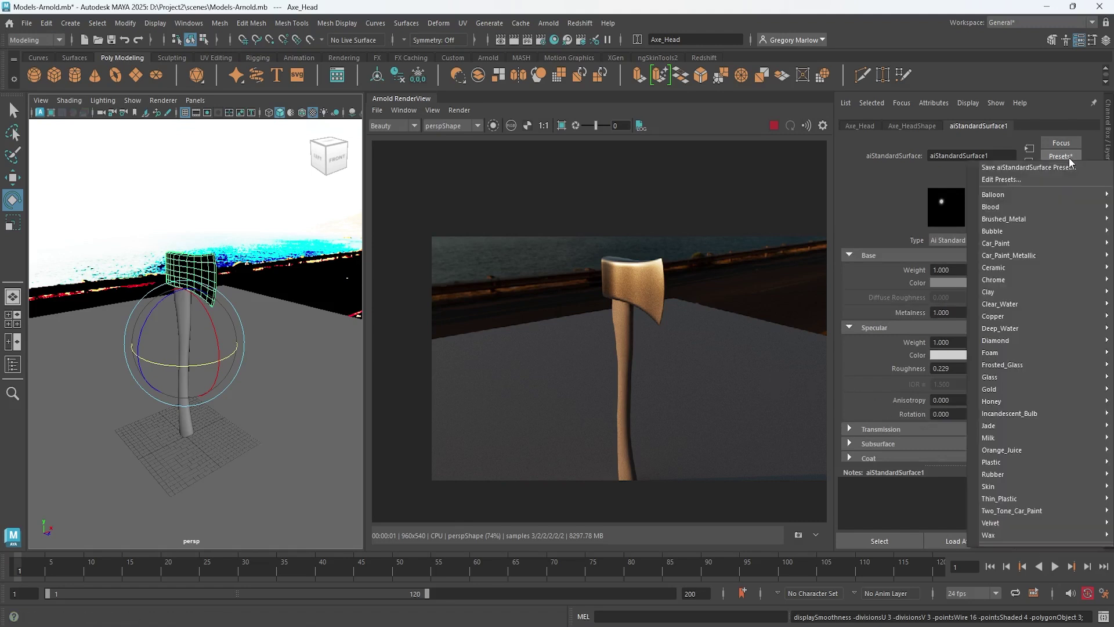
{"action": "mouse_move", "coordinate": [987, 267]}
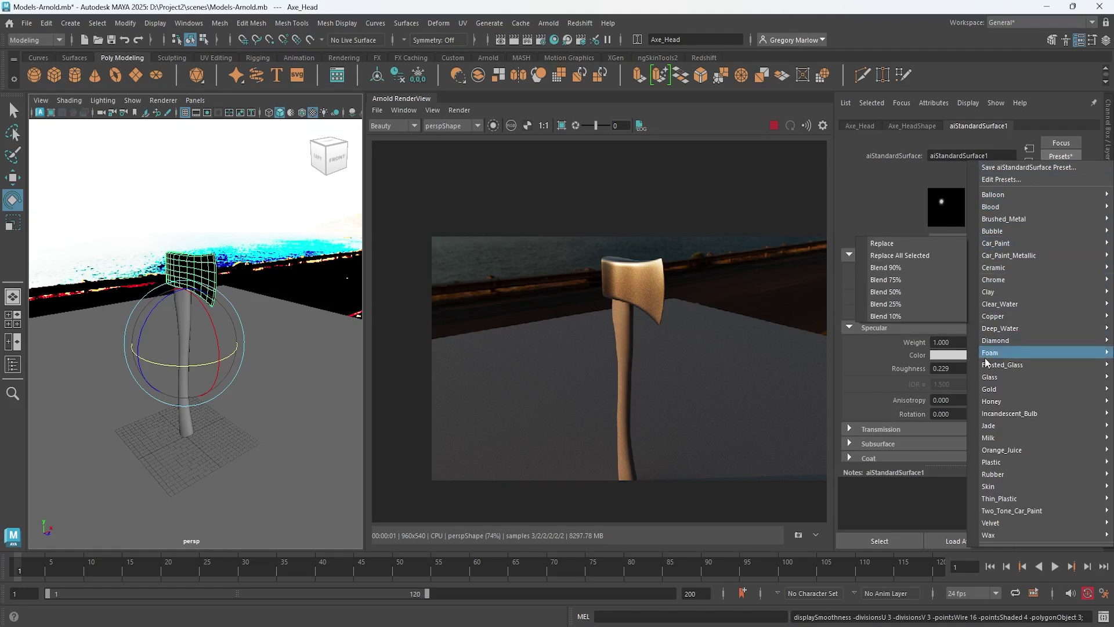
{"action": "mouse_move", "coordinate": [990, 390]}
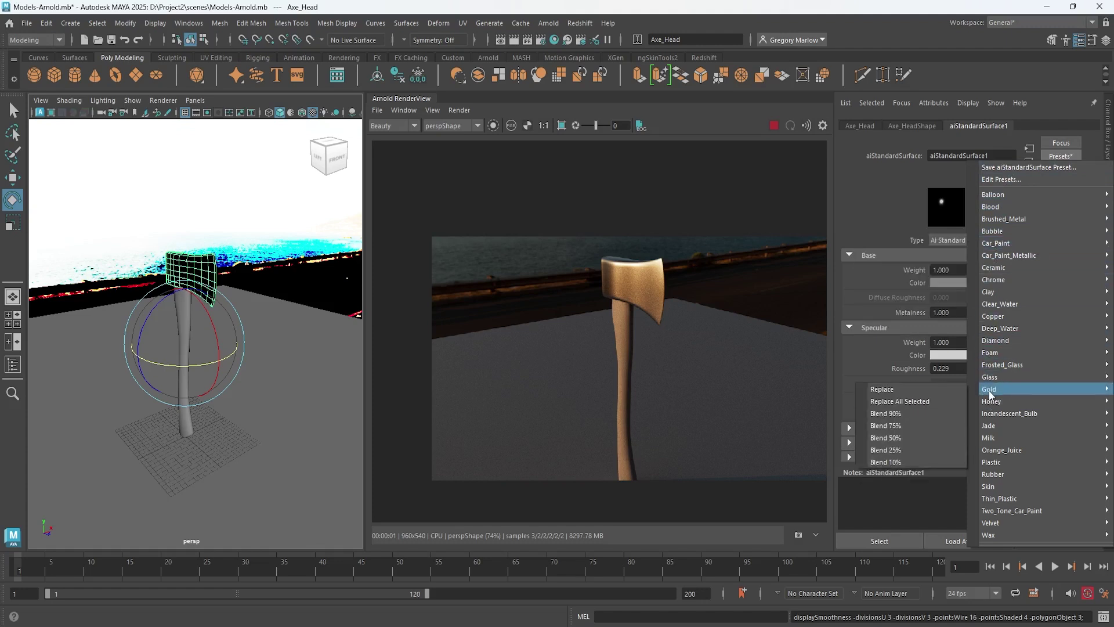
{"action": "left_click", "coordinate": [911, 392]}
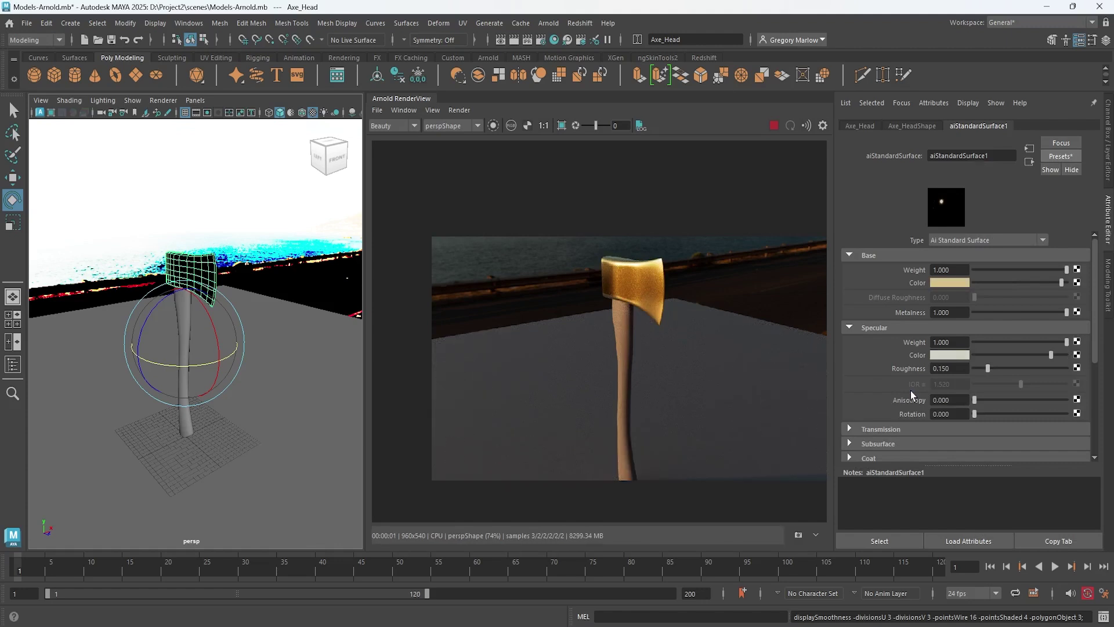
{"action": "left_click", "coordinate": [954, 284]}
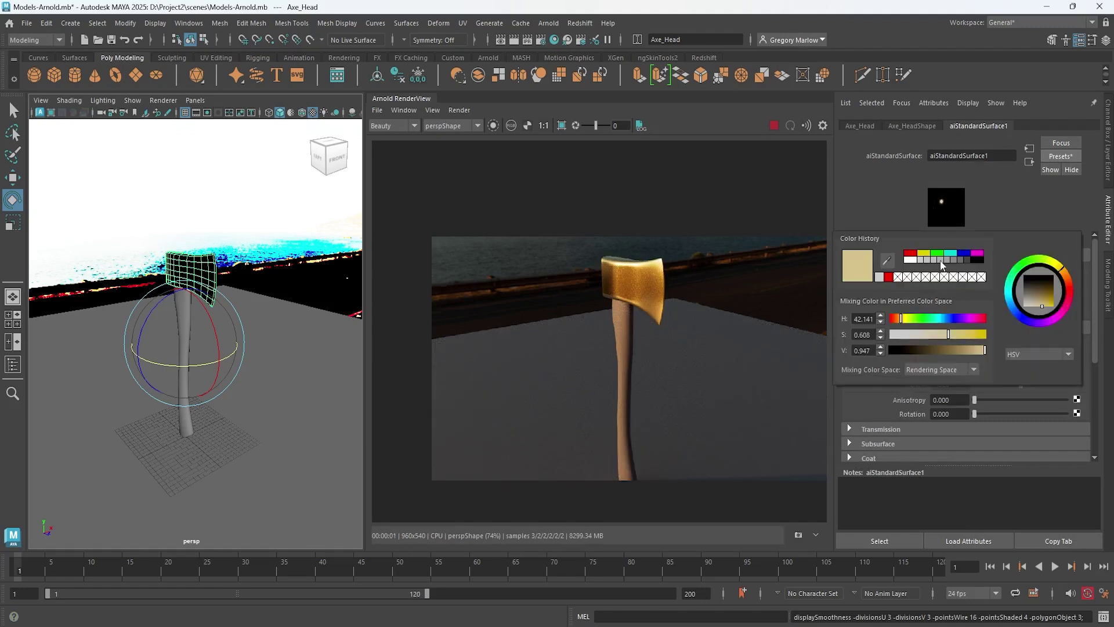
{"action": "left_click", "coordinate": [942, 266]}
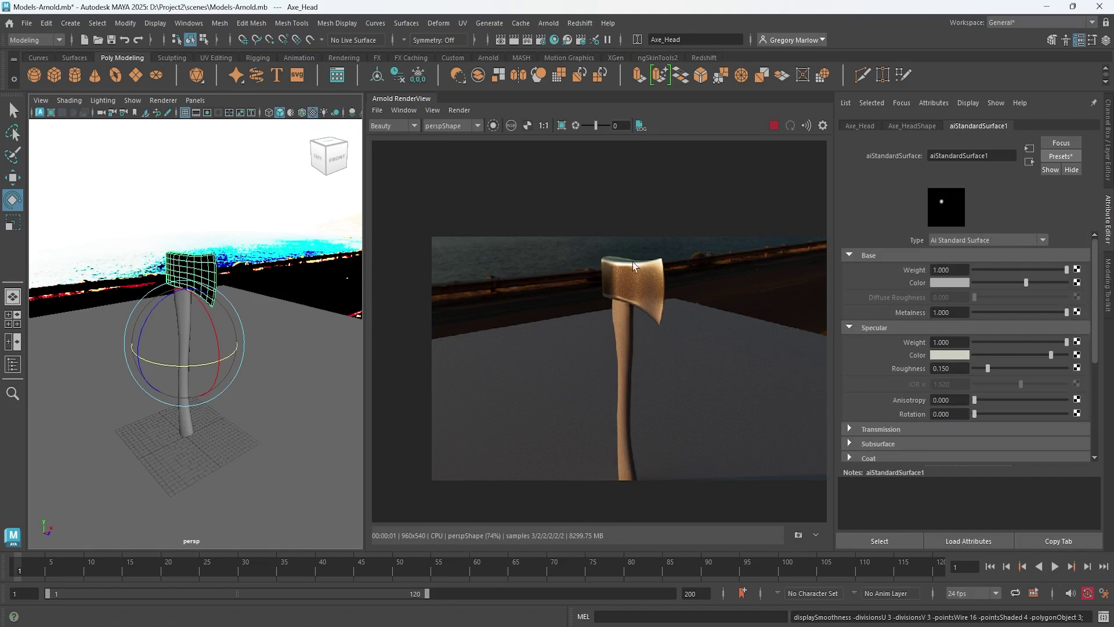
Turn off the axe head's smooth mesh preview.
{"action": "key", "text": "Down"}
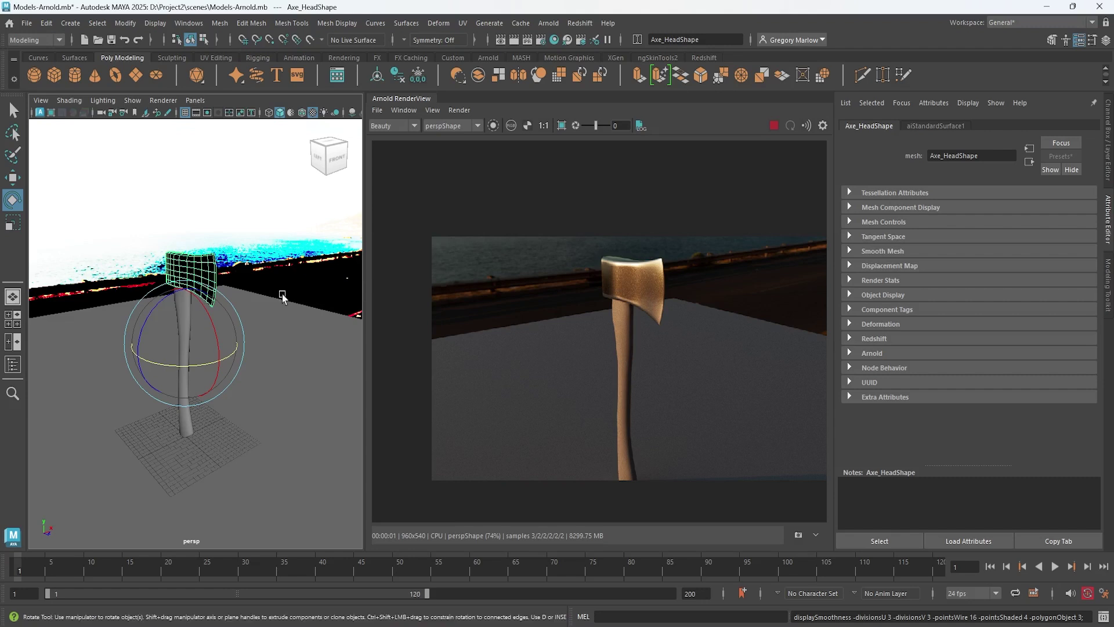
{"action": "key", "text": "1"}
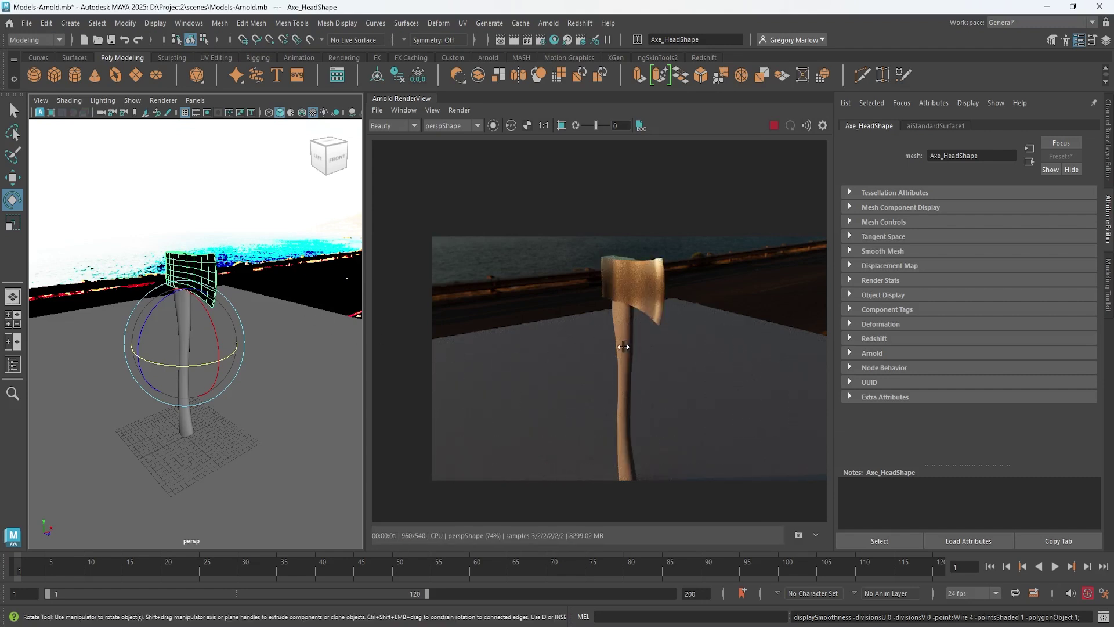
{"action": "left_click", "coordinate": [213, 240]}
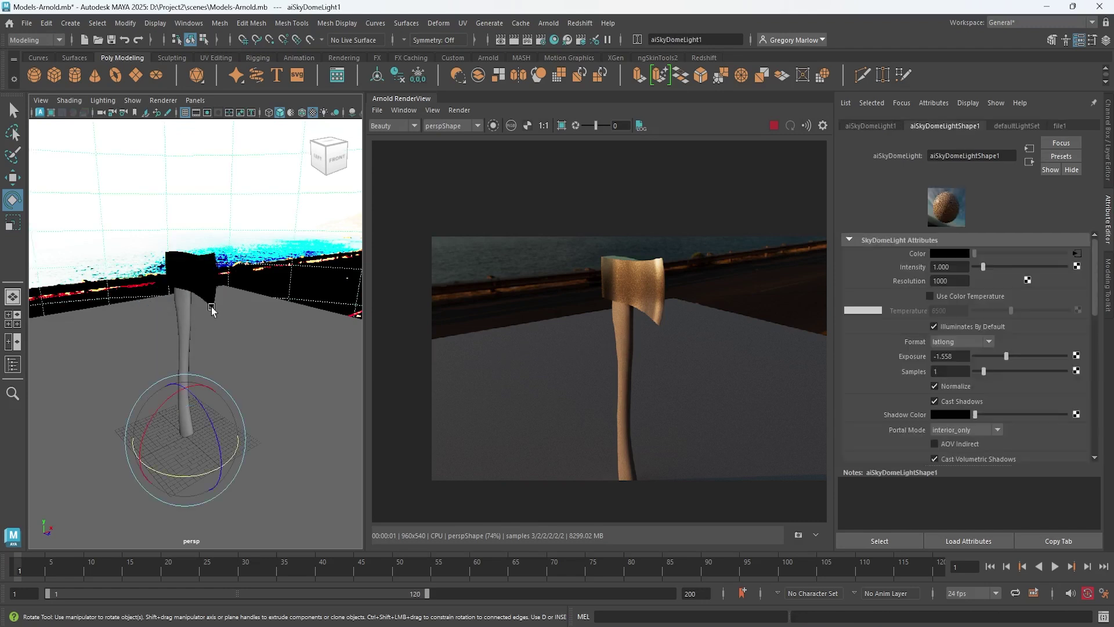
Assign a new Arnold aiStandardSurface material to the axe handle and set its base color to dark brown.
{"action": "left_click", "coordinate": [186, 340]}
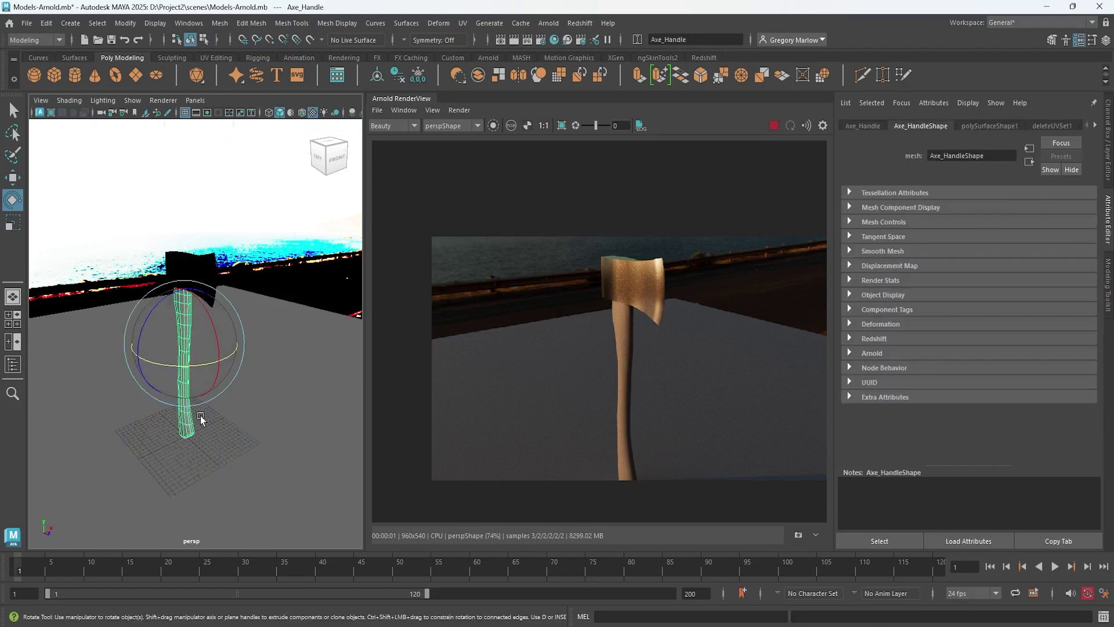
{"action": "right_click", "coordinate": [185, 330]}
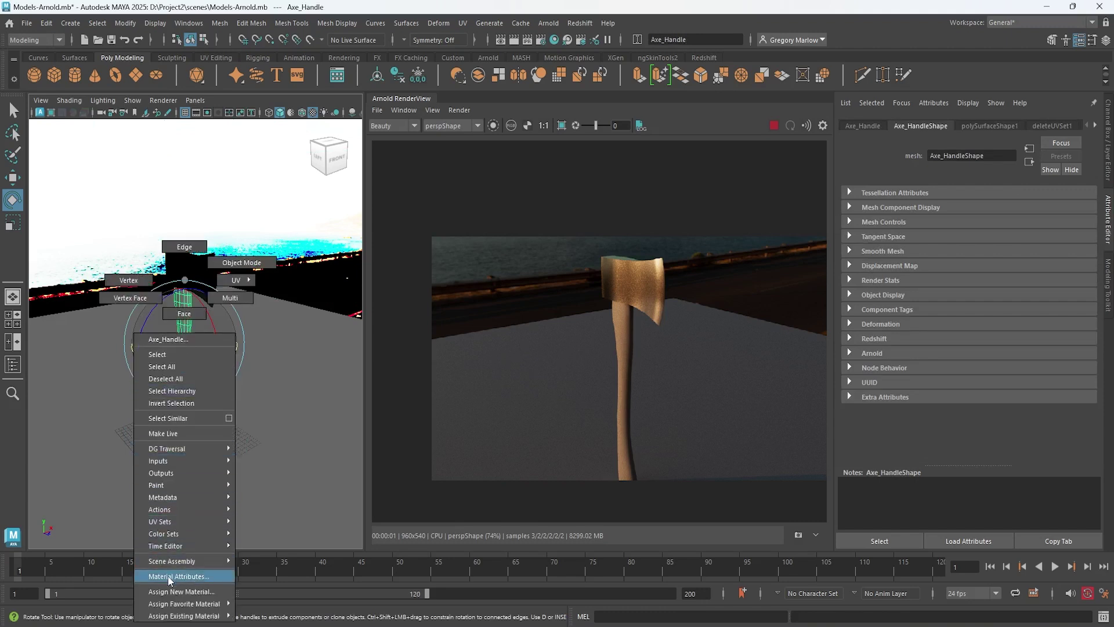
{"action": "left_click", "coordinate": [181, 591]}
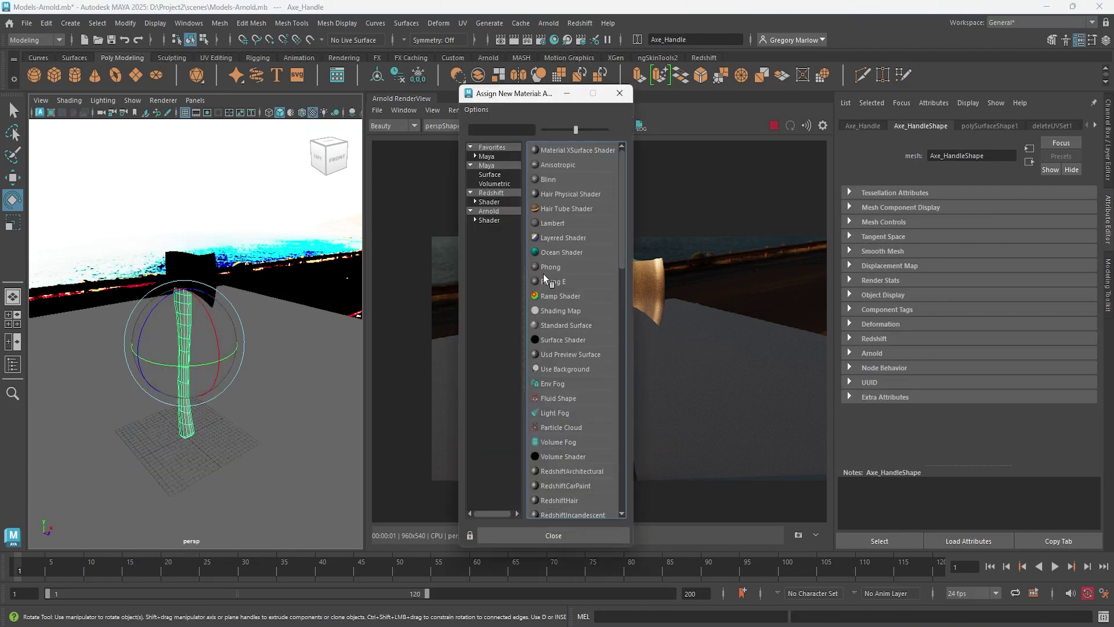
{"action": "left_click", "coordinate": [491, 211]}
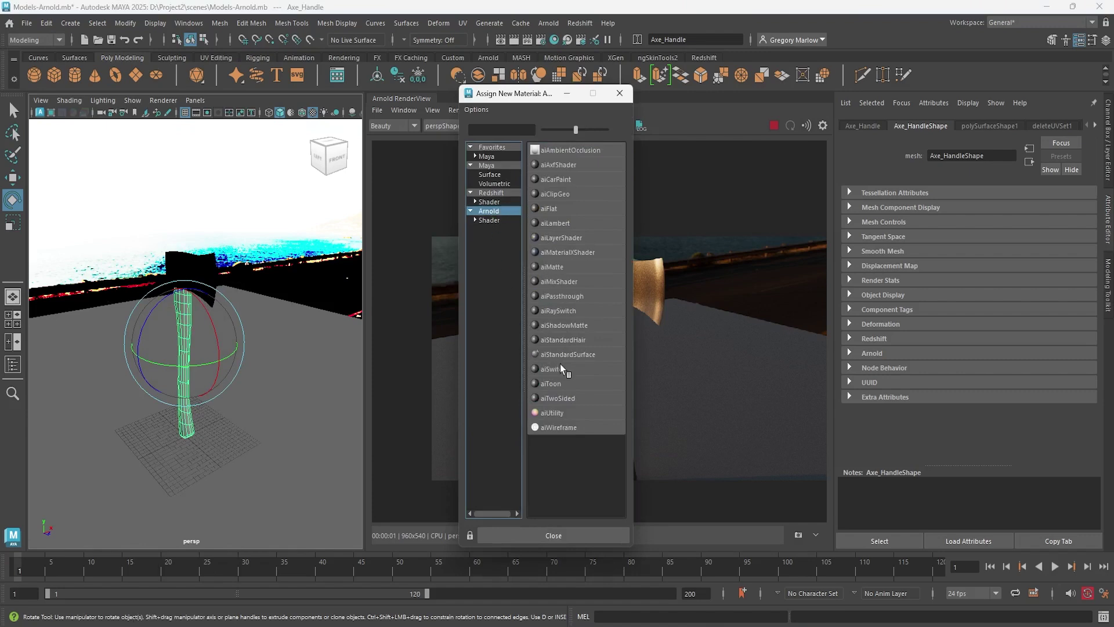
{"action": "left_click", "coordinate": [573, 354]}
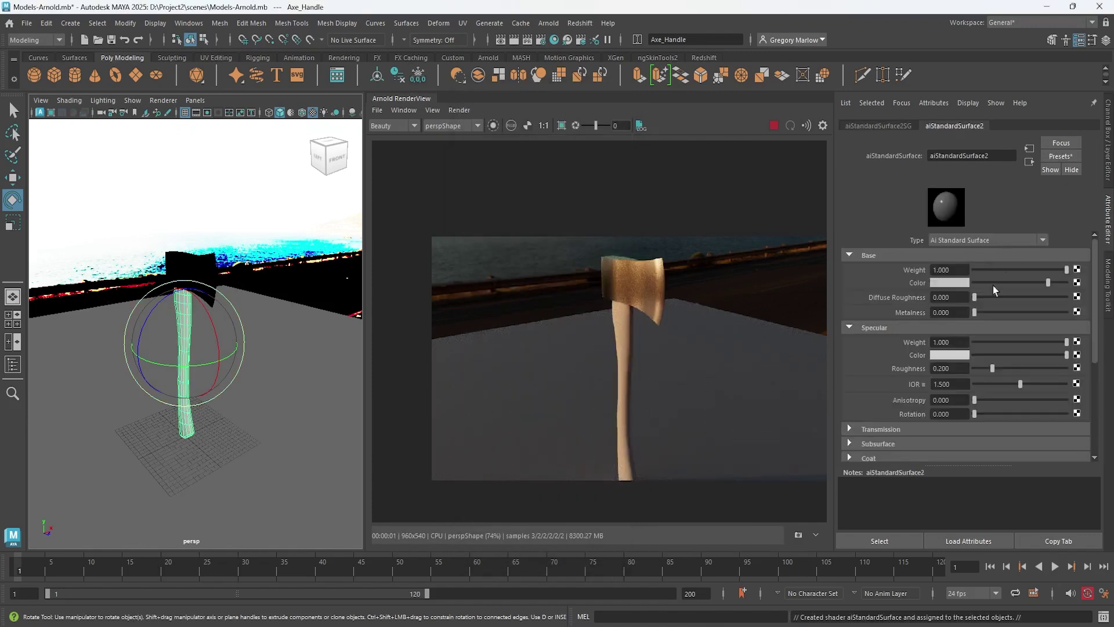
{"action": "left_click", "coordinate": [957, 284]}
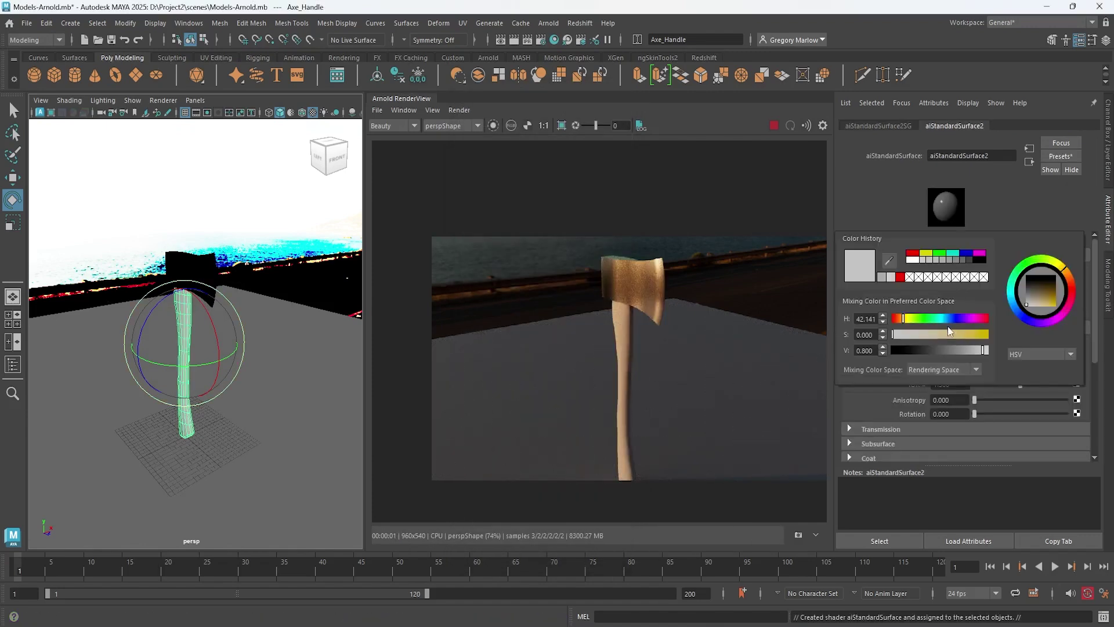
{"action": "left_click_drag", "start_coordinate": [959, 332], "coordinate": [933, 351]}
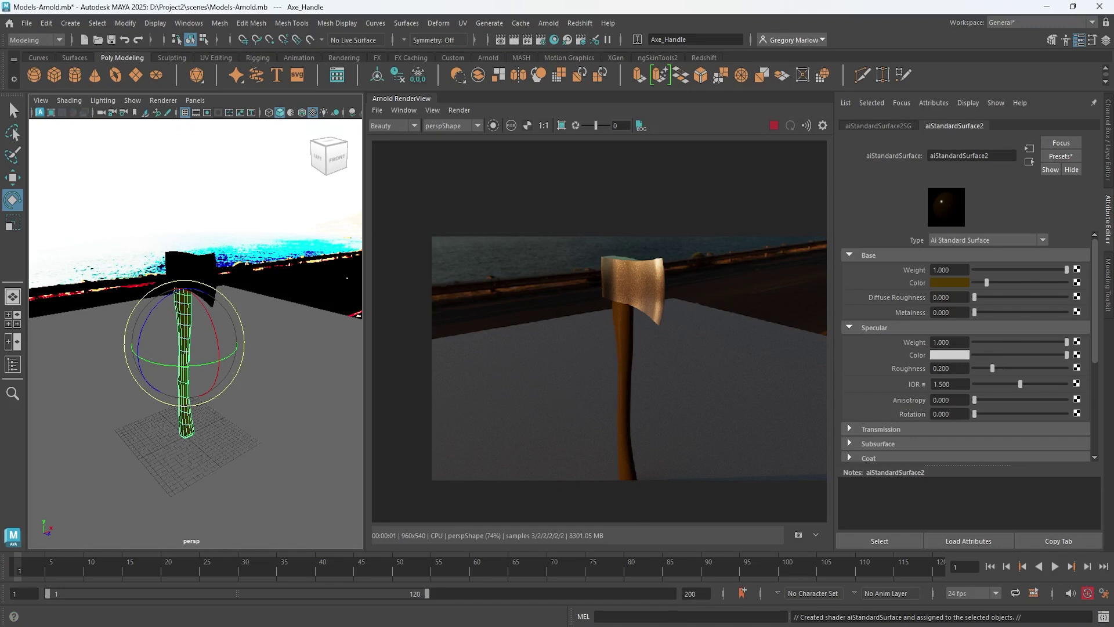
Switch to Poly Haven in the browser and open its texture library from the home page.
{"action": "left_click", "coordinate": [1000, 587]}
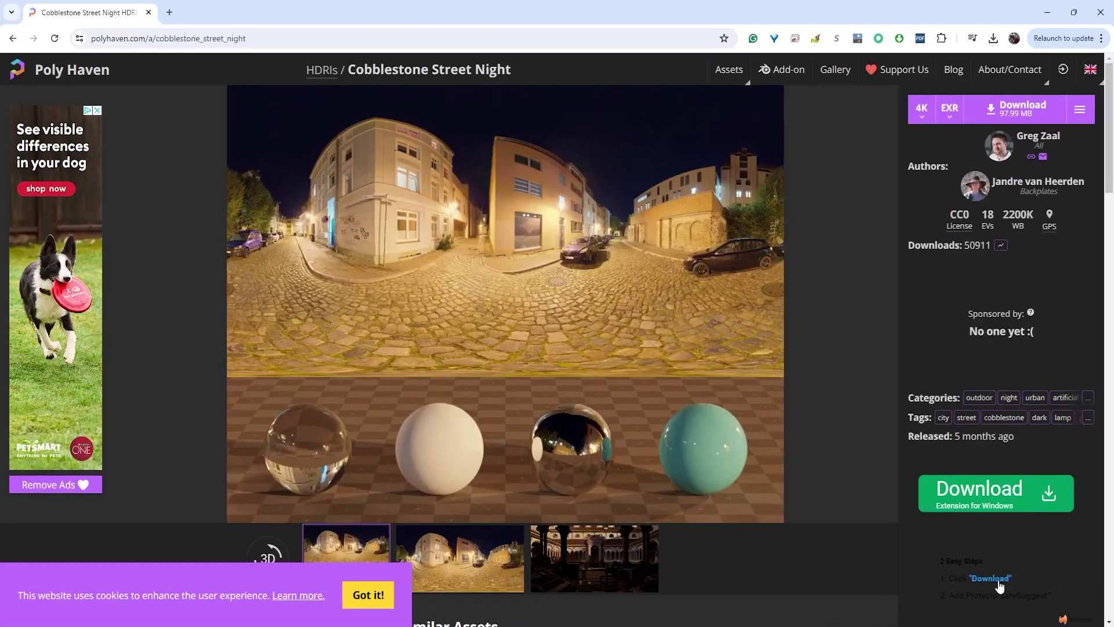
{"action": "left_click", "coordinate": [81, 74]}
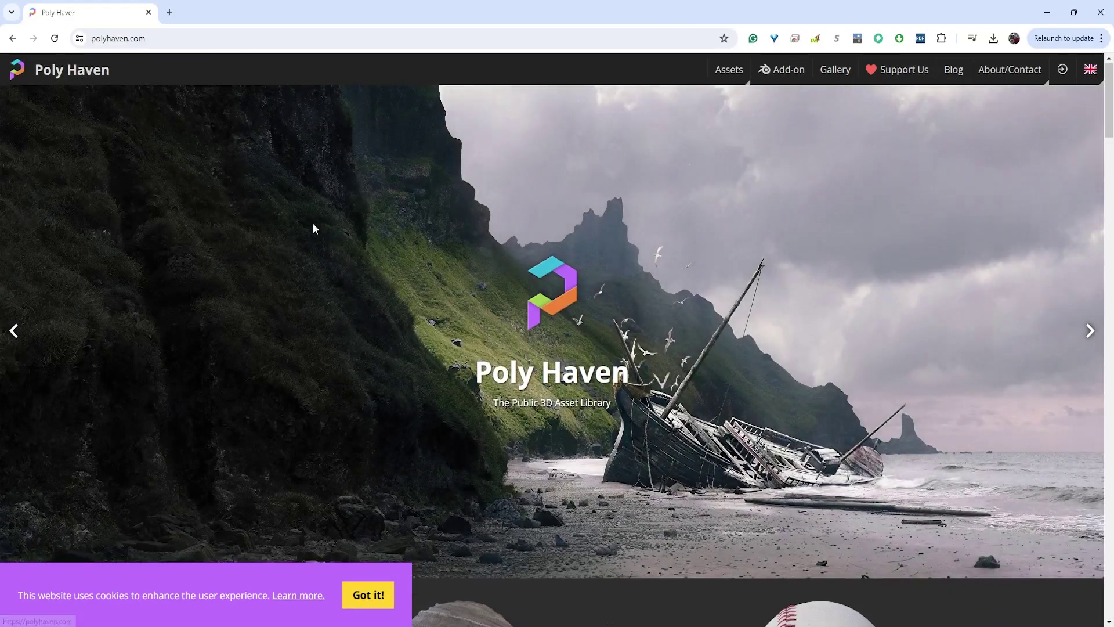
{"action": "scroll", "coordinate": [325, 238], "scroll_direction": "down", "scroll_amount": 5}
{"action": "scroll", "coordinate": [329, 244], "scroll_direction": "down", "scroll_amount": 2}
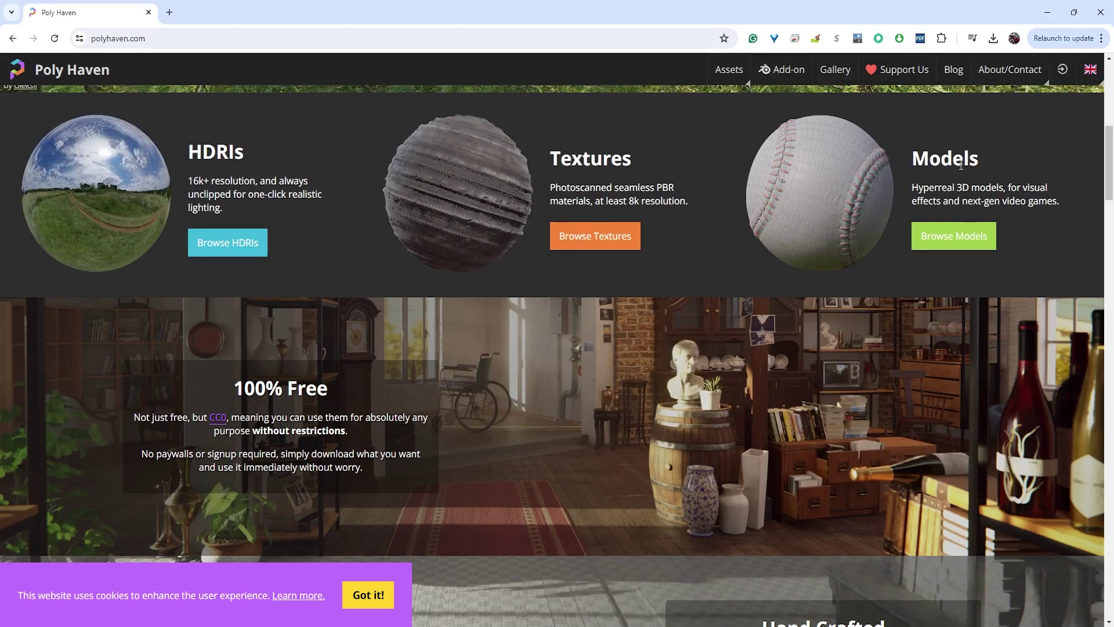
{"action": "left_click", "coordinate": [589, 235]}
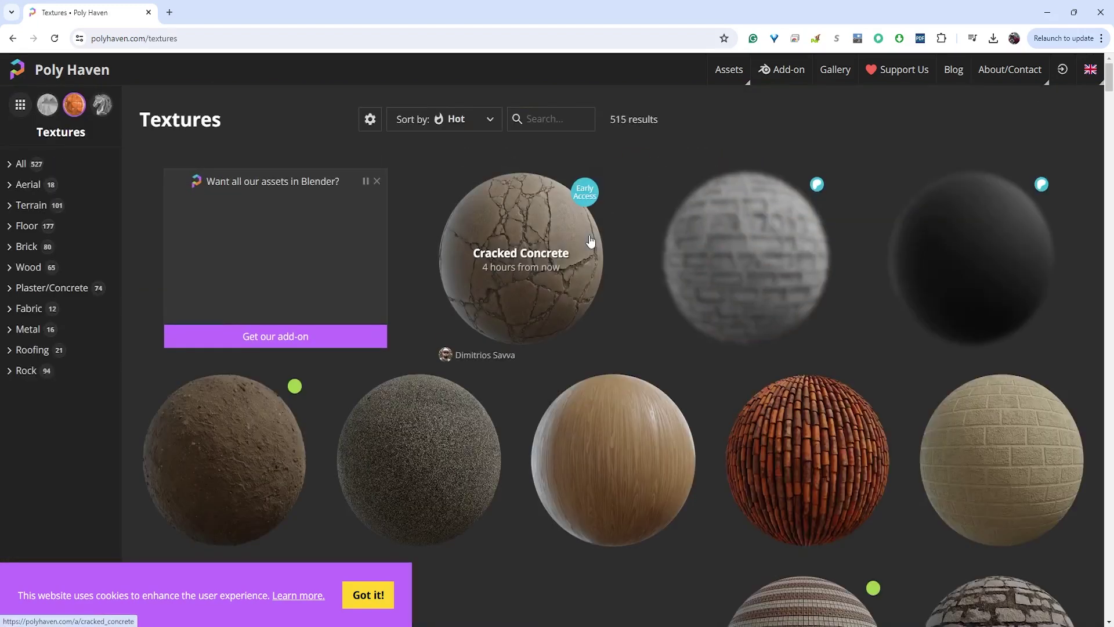
Browse the texture library for a wood material, checking the Wood category with its Clean and Raw Wood subcategories.
{"action": "scroll", "coordinate": [531, 389], "scroll_direction": "down", "scroll_amount": 15}
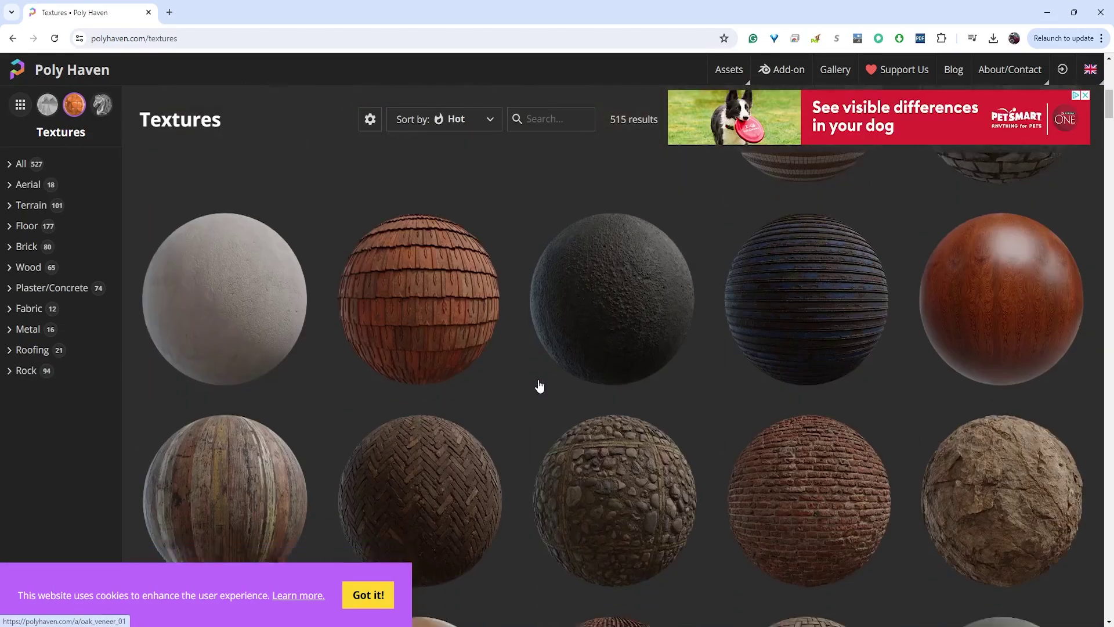
{"action": "scroll", "coordinate": [540, 385], "scroll_direction": "down", "scroll_amount": 5}
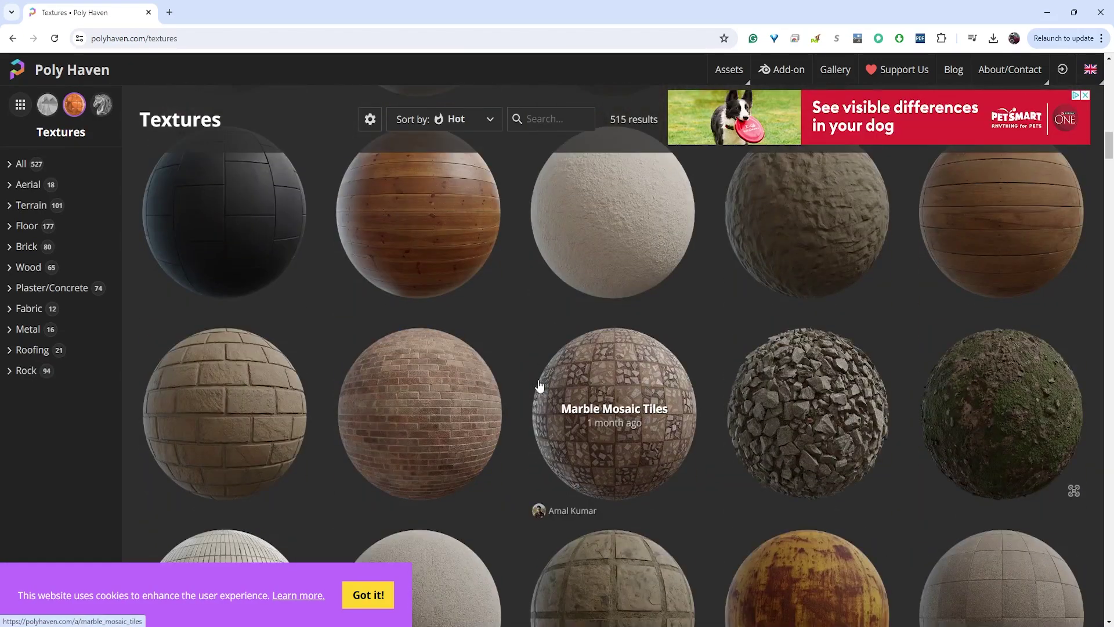
{"action": "scroll", "coordinate": [378, 388], "scroll_direction": "up", "scroll_amount": 5}
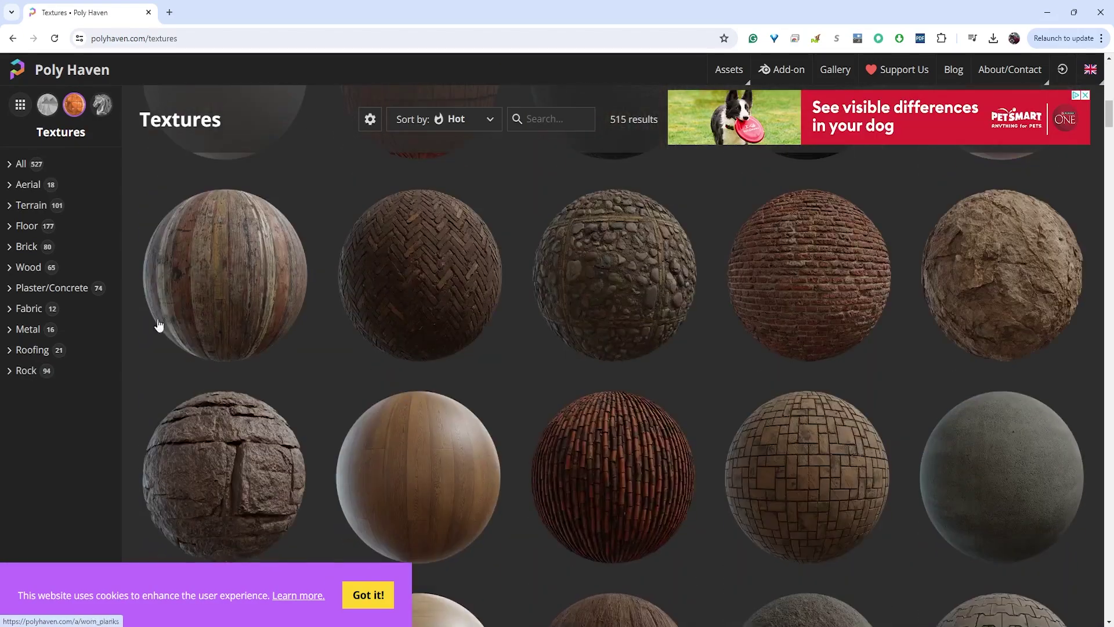
{"action": "left_click", "coordinate": [15, 270]}
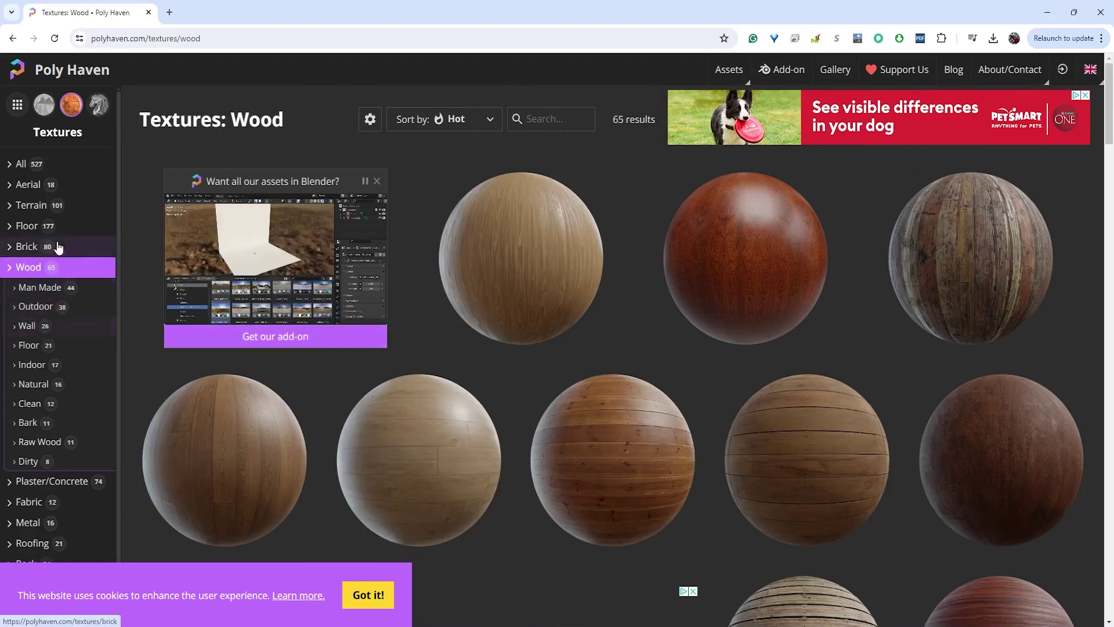
{"action": "left_click", "coordinate": [40, 403]}
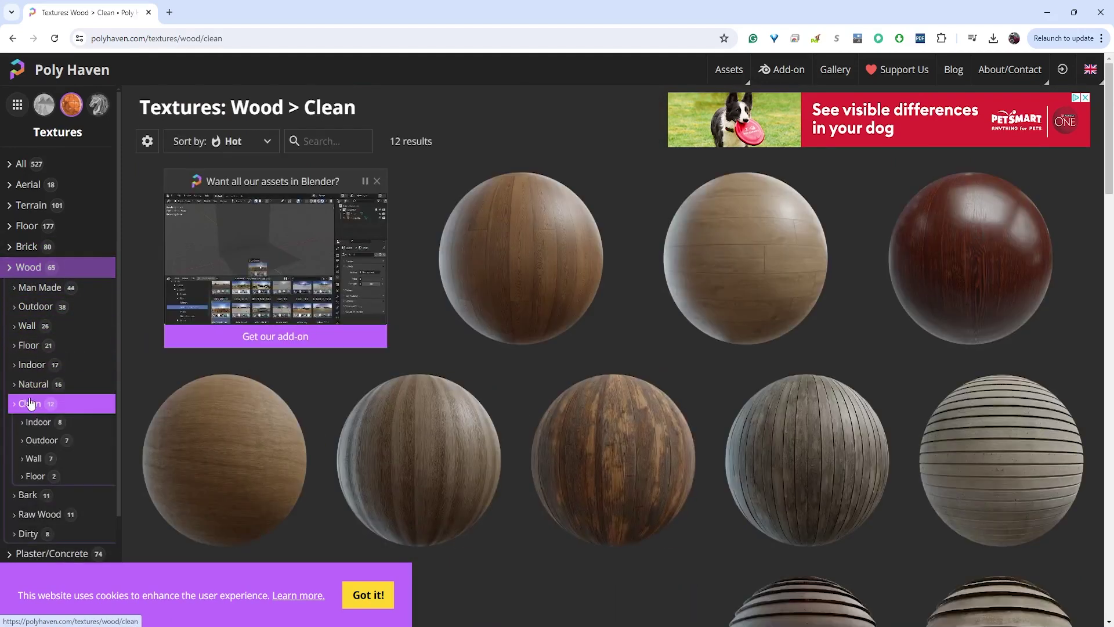
{"action": "scroll", "coordinate": [458, 421], "scroll_direction": "down", "scroll_amount": 3}
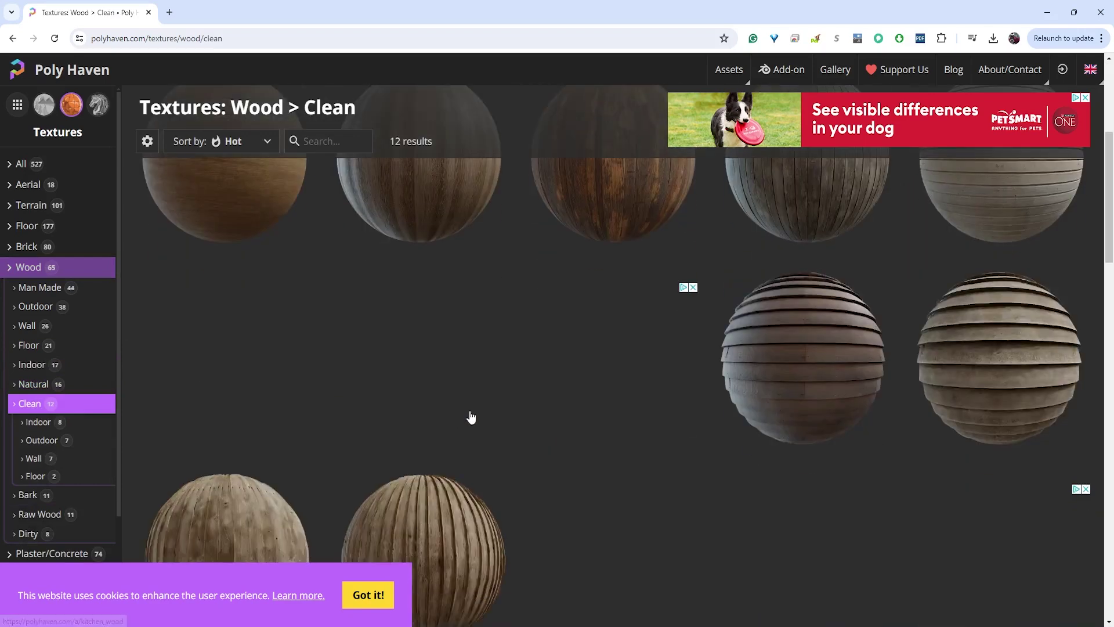
{"action": "scroll", "coordinate": [244, 392], "scroll_direction": "up", "scroll_amount": 4}
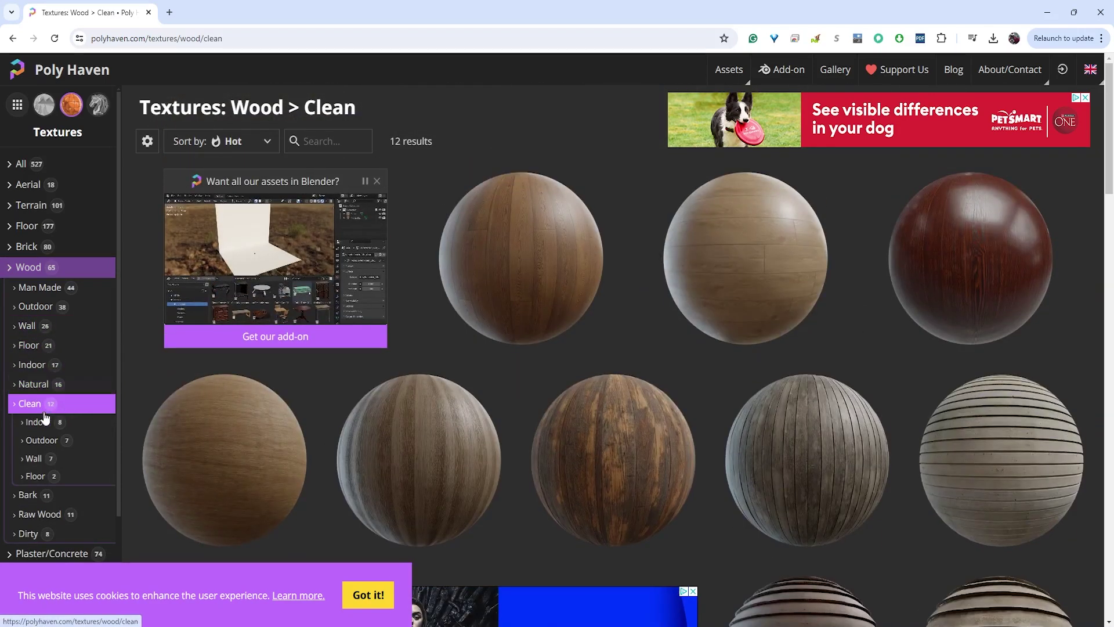
{"action": "left_click", "coordinate": [36, 522]}
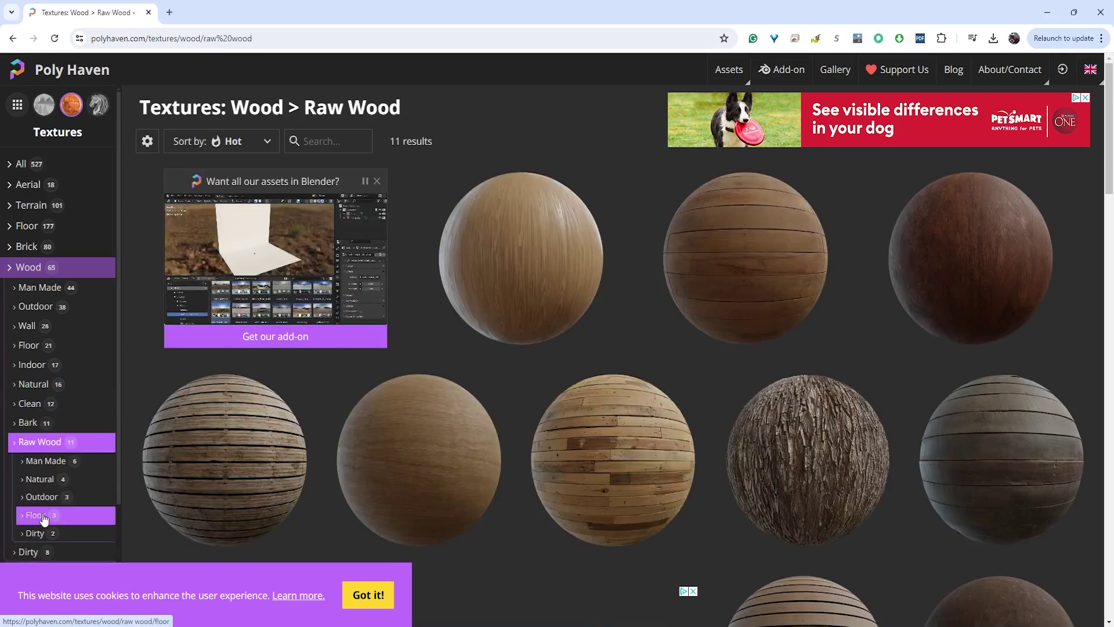
Look through the Raw Wood textures and open the Wood Table Worn texture's page.
{"action": "scroll", "coordinate": [859, 366], "scroll_direction": "down", "scroll_amount": 3}
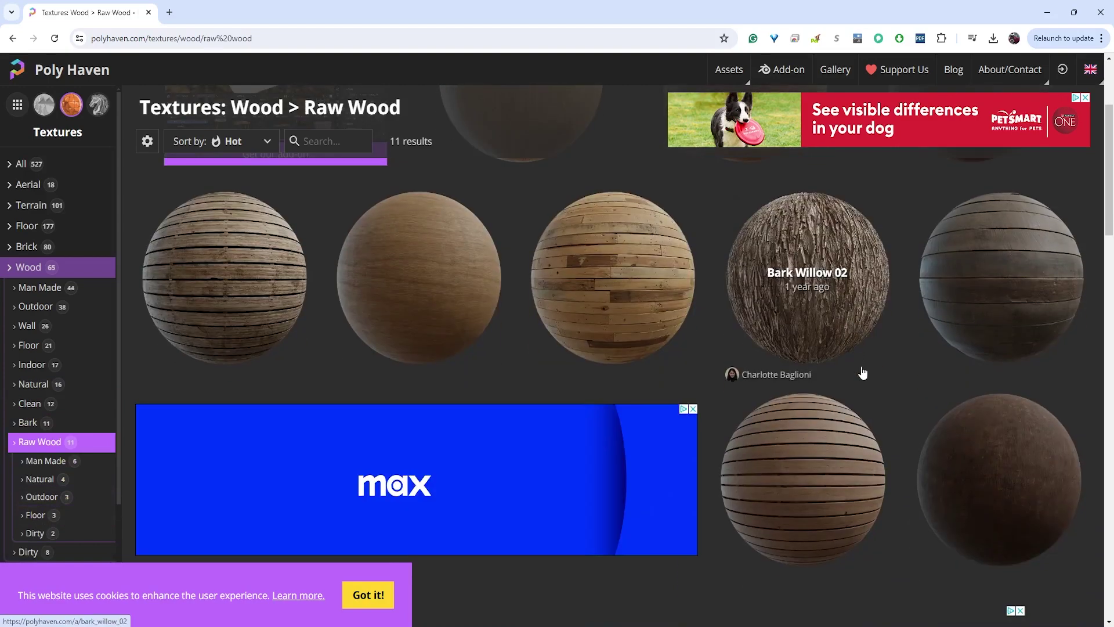
{"action": "scroll", "coordinate": [863, 373], "scroll_direction": "down", "scroll_amount": 4}
{"action": "scroll", "coordinate": [863, 374], "scroll_direction": "up", "scroll_amount": 7}
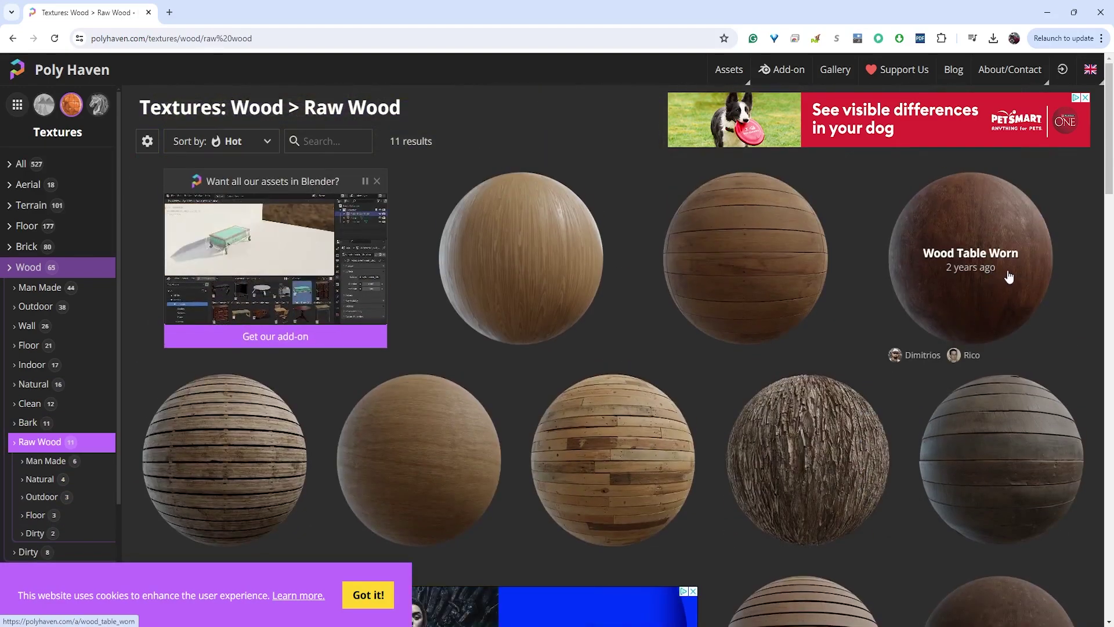
{"action": "left_click", "coordinate": [981, 234]}
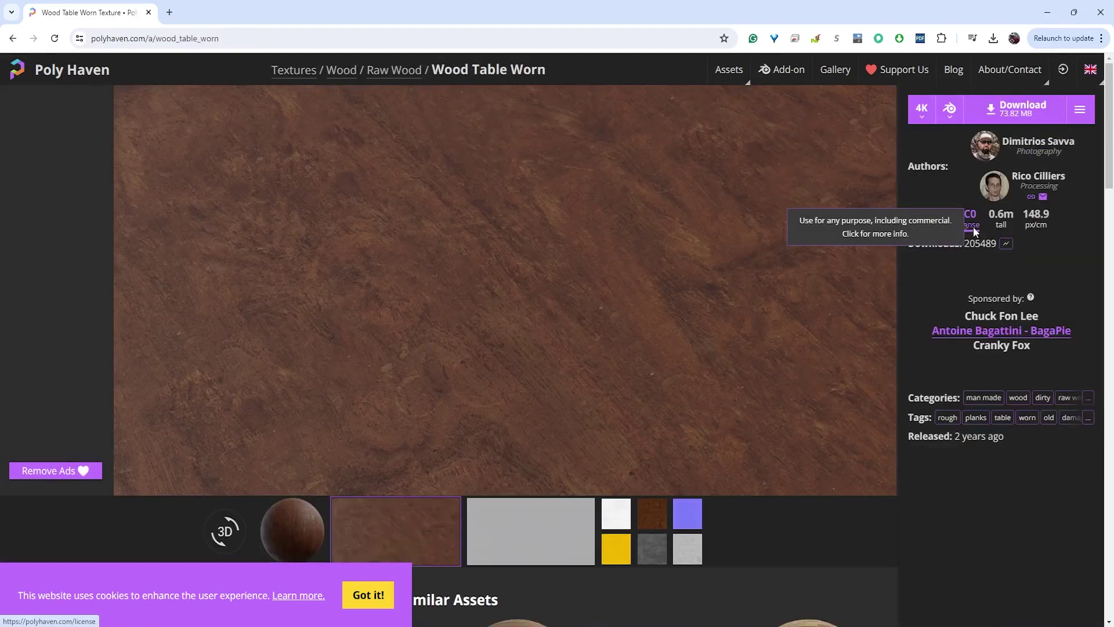
Examine the Wood Table Worn texture's sphere, flat surface and untextured gray previews.
{"action": "scroll", "coordinate": [406, 274], "scroll_direction": "down", "scroll_amount": 3}
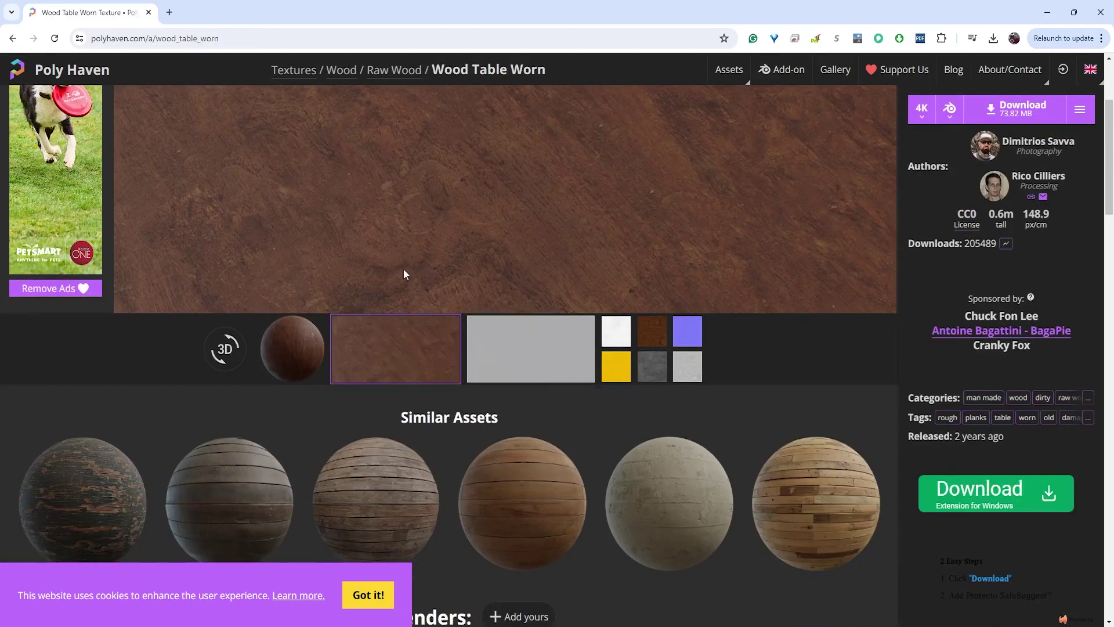
{"action": "scroll", "coordinate": [400, 264], "scroll_direction": "up", "scroll_amount": 3}
{"action": "scroll", "coordinate": [397, 259], "scroll_direction": "down", "scroll_amount": 2}
{"action": "left_click", "coordinate": [298, 416]}
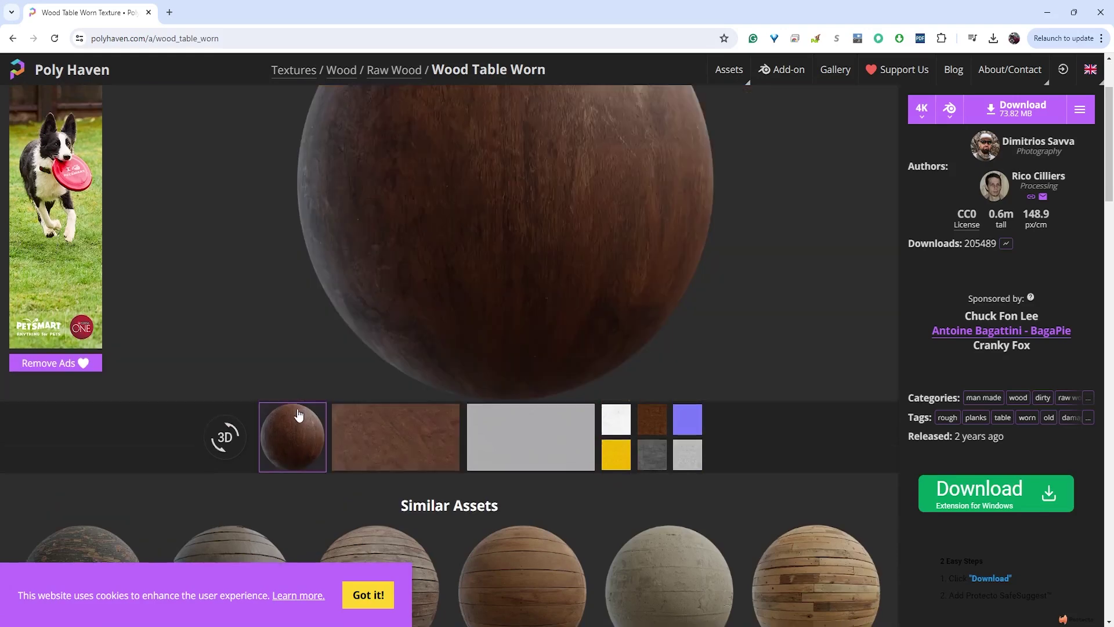
{"action": "scroll", "coordinate": [426, 308], "scroll_direction": "up", "scroll_amount": 2}
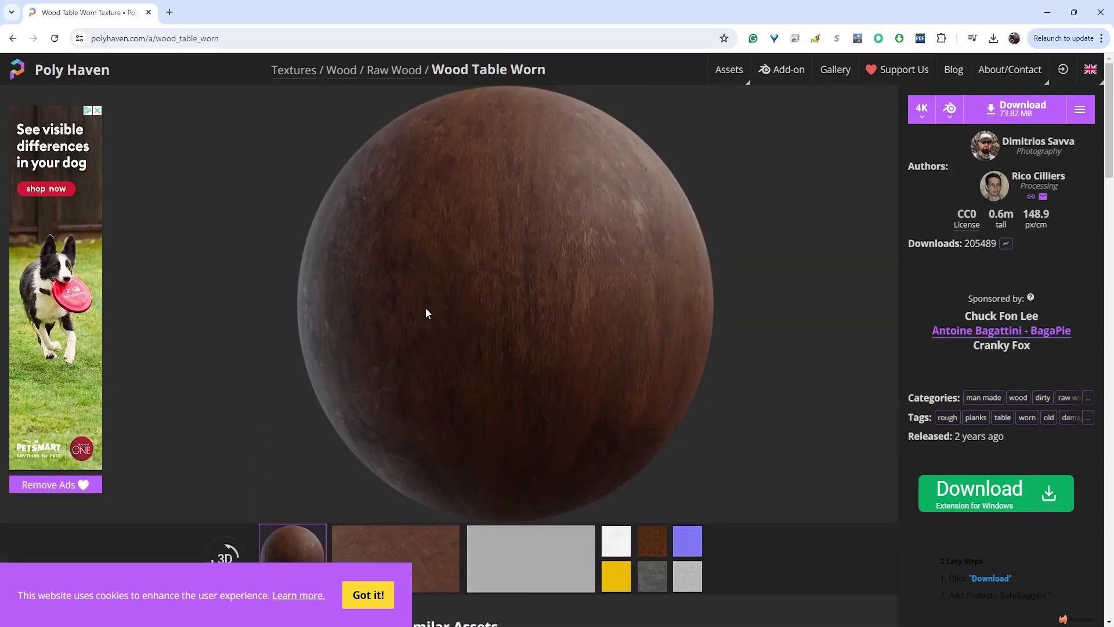
{"action": "scroll", "coordinate": [426, 311], "scroll_direction": "down", "scroll_amount": 3}
{"action": "left_click", "coordinate": [409, 443]}
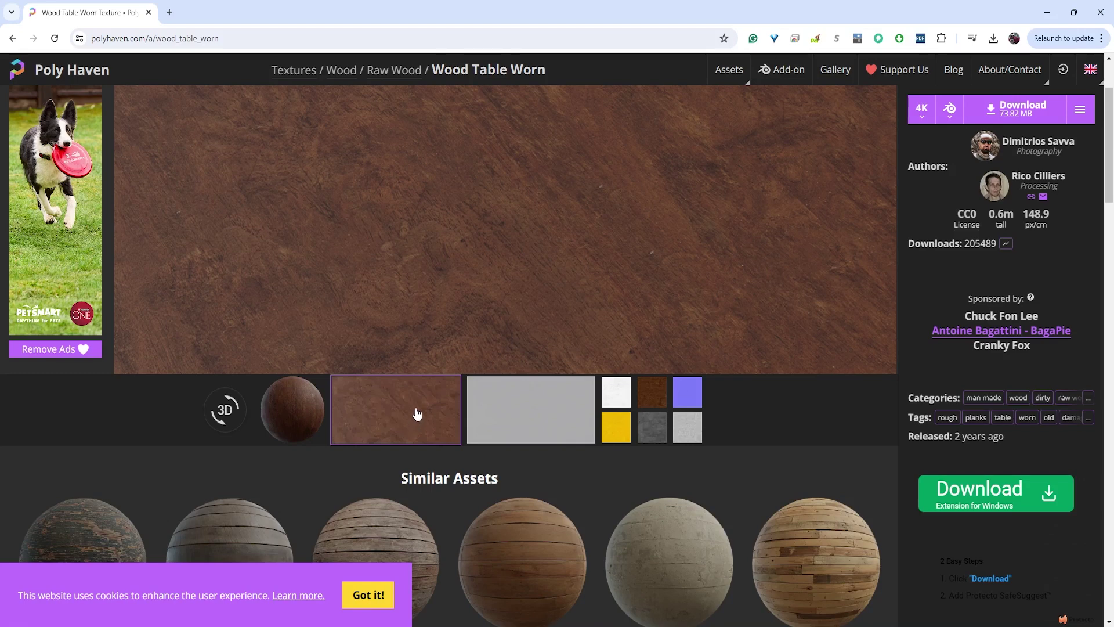
{"action": "left_click", "coordinate": [534, 417]}
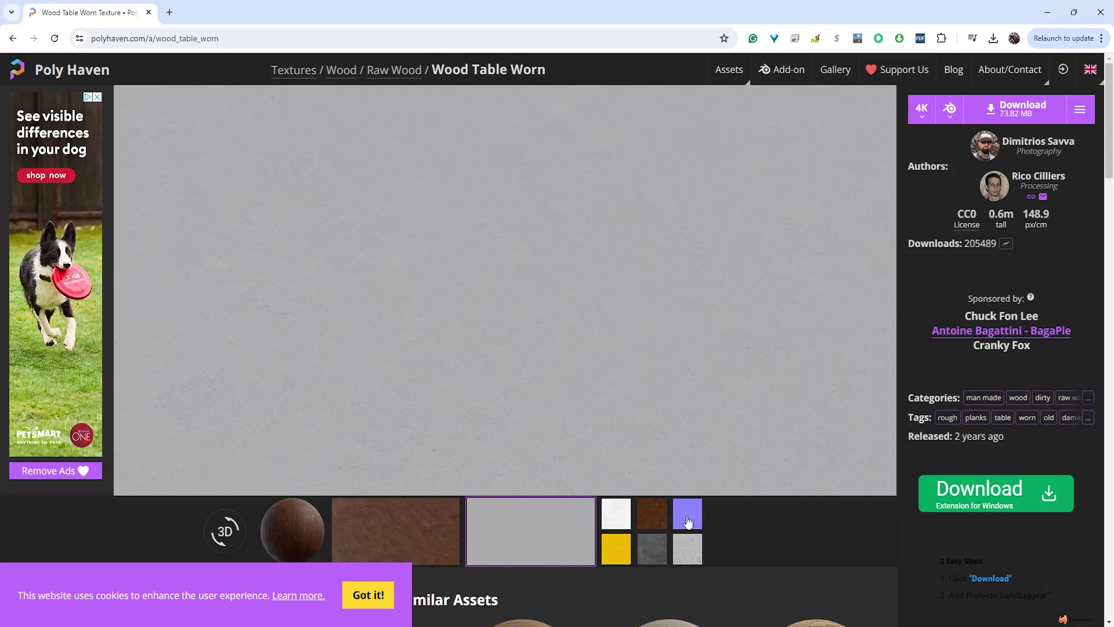
Inspect the texture's individual AO, diffuse, normal, AO/Rough/Metal and roughness maps.
{"action": "left_click", "coordinate": [621, 519]}
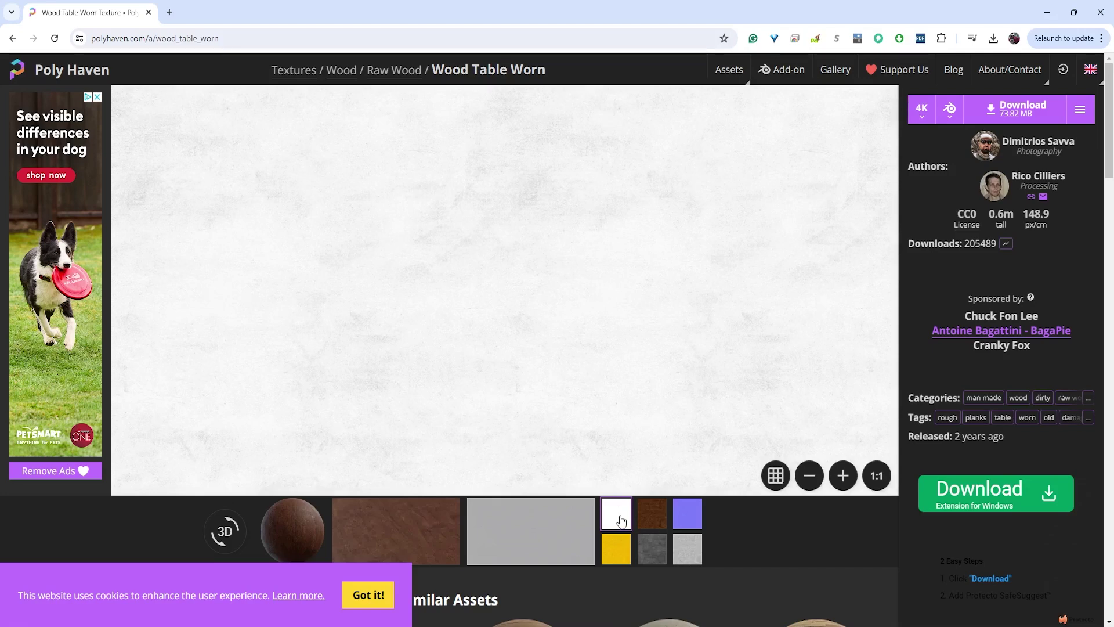
{"action": "left_click", "coordinate": [647, 526]}
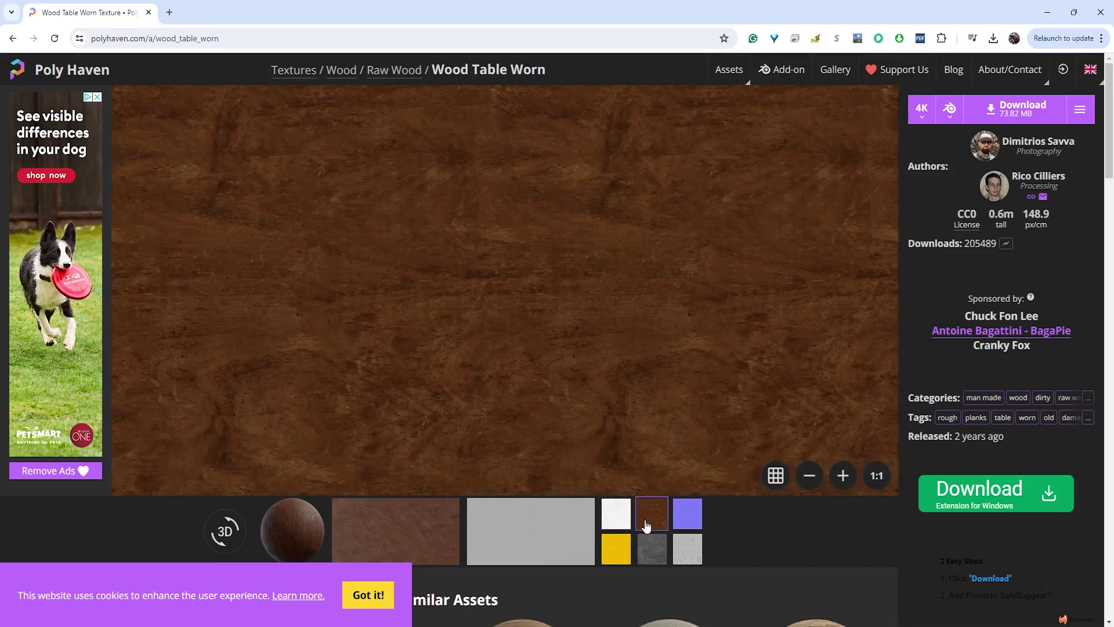
{"action": "left_click", "coordinate": [686, 520]}
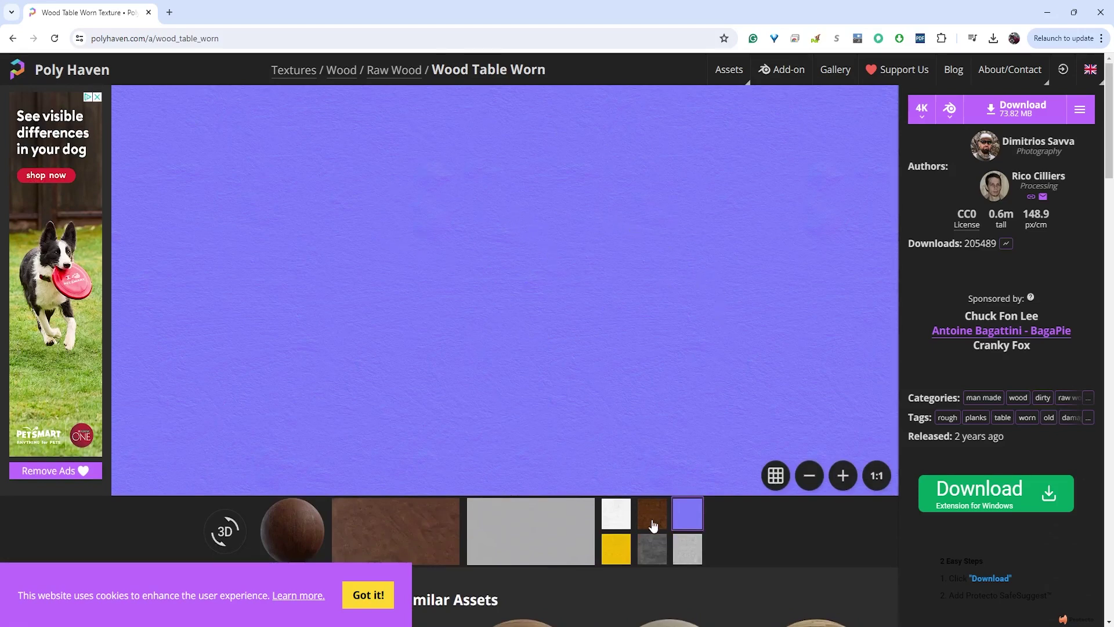
{"action": "left_click", "coordinate": [621, 554]}
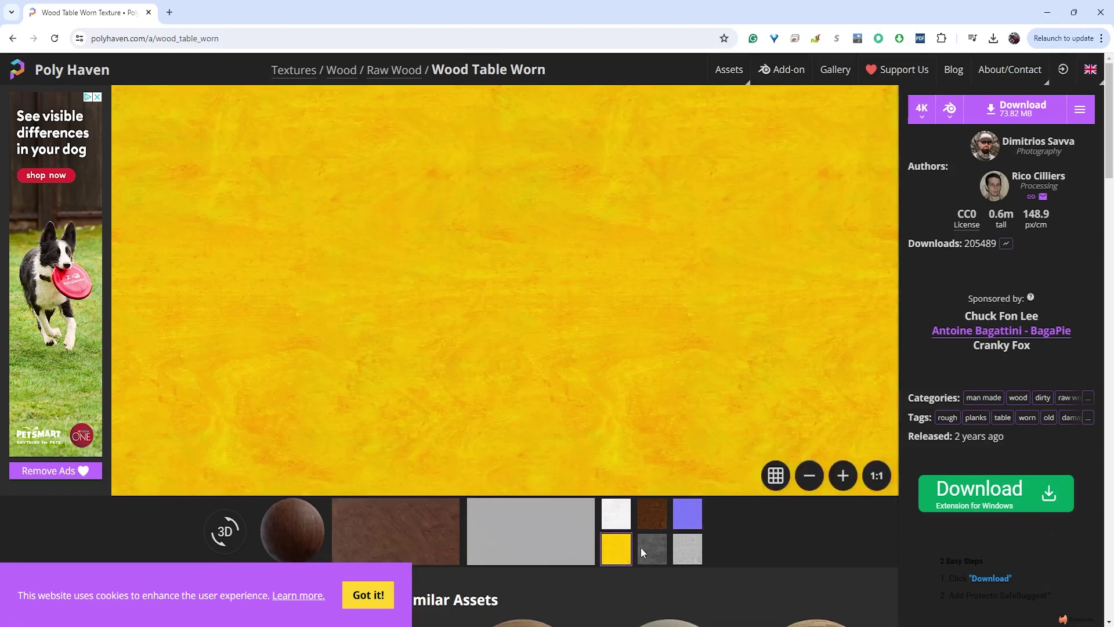
{"action": "left_click", "coordinate": [684, 552]}
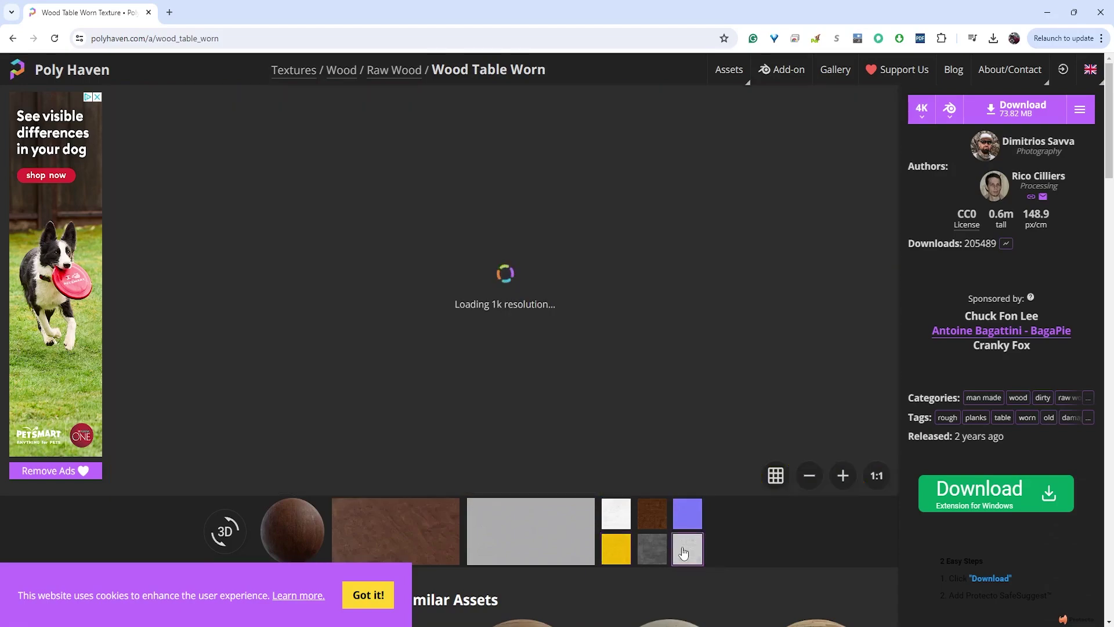
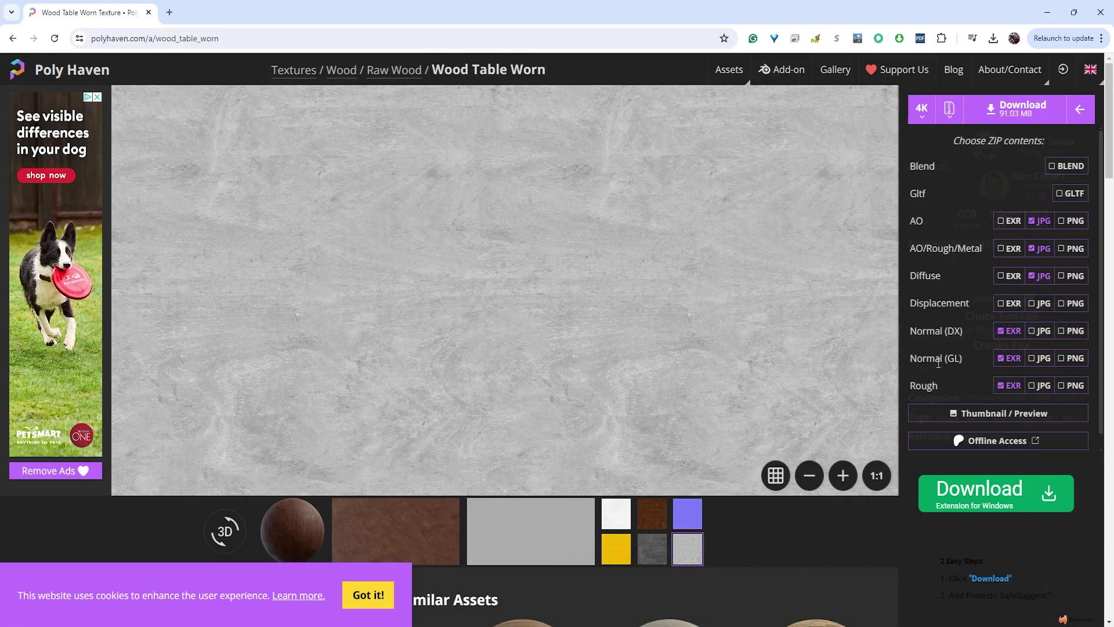
Download the 4K texture ZIP with the roughness map as EXR, saving it in a new AxeTextures folder inside the project's sourceimages folder.
{"action": "left_click", "coordinate": [1001, 388]}
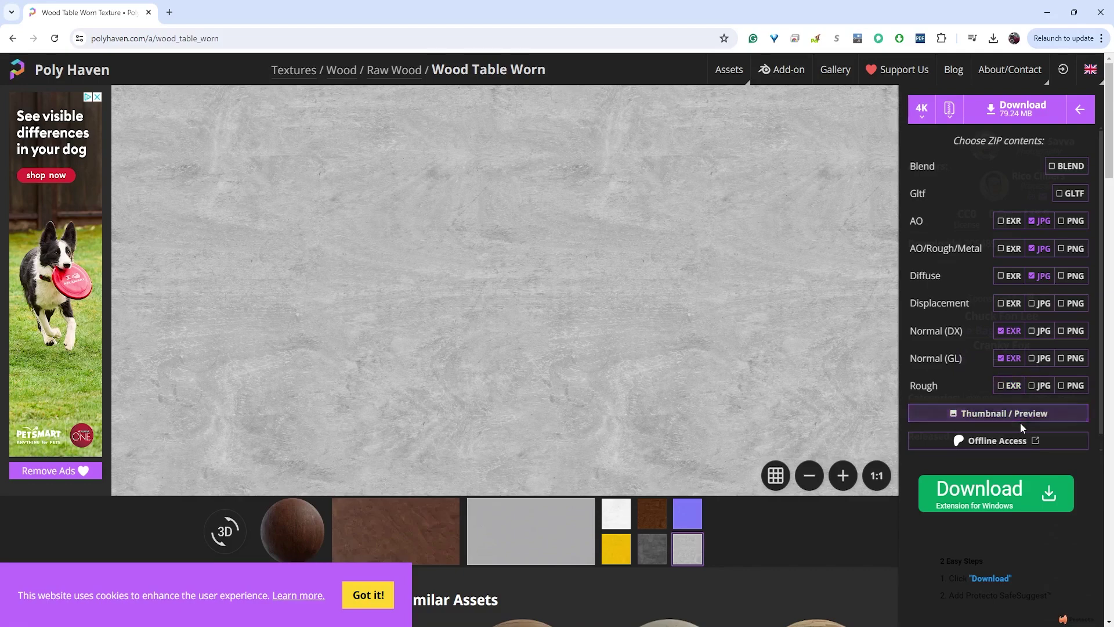
{"action": "left_click", "coordinate": [1004, 386]}
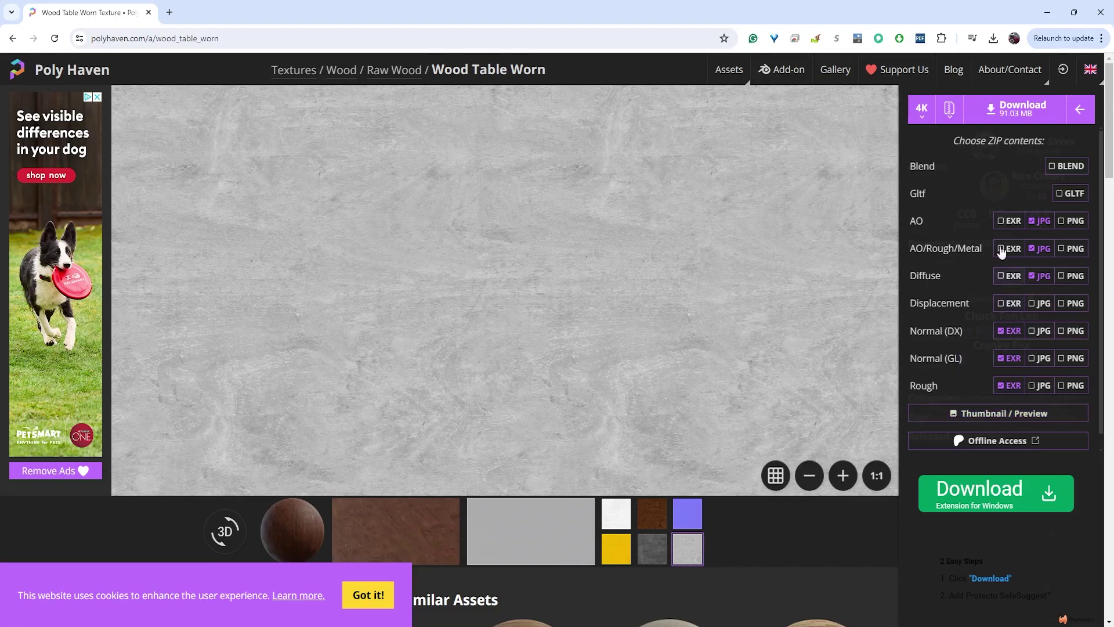
{"action": "left_click", "coordinate": [1000, 117]}
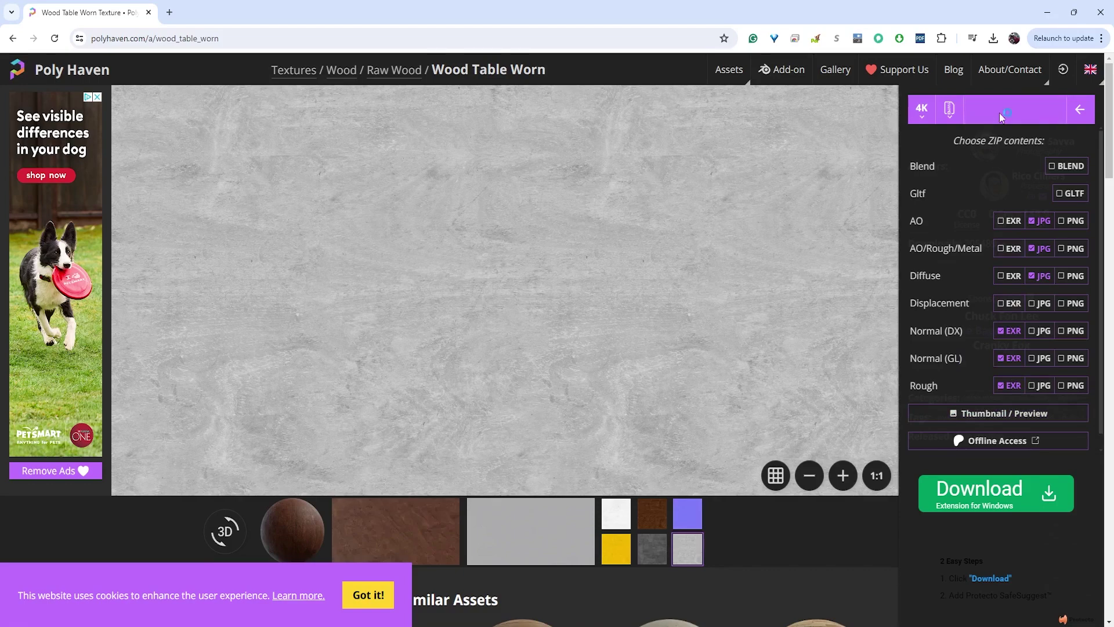
{"action": "left_click", "coordinate": [250, 36]}
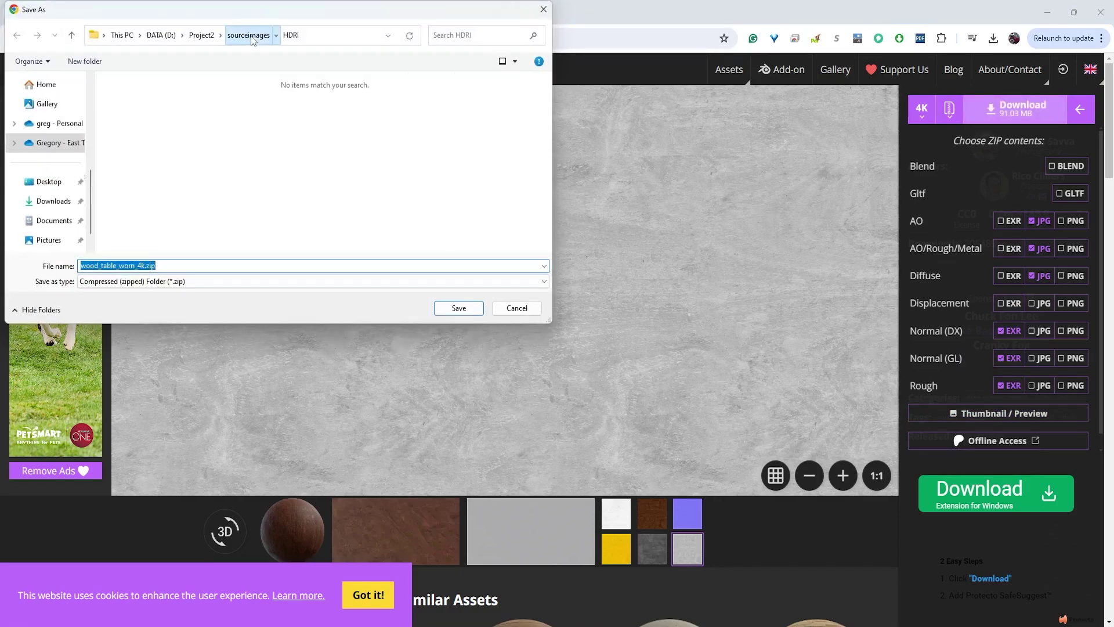
{"action": "left_click", "coordinate": [85, 61]}
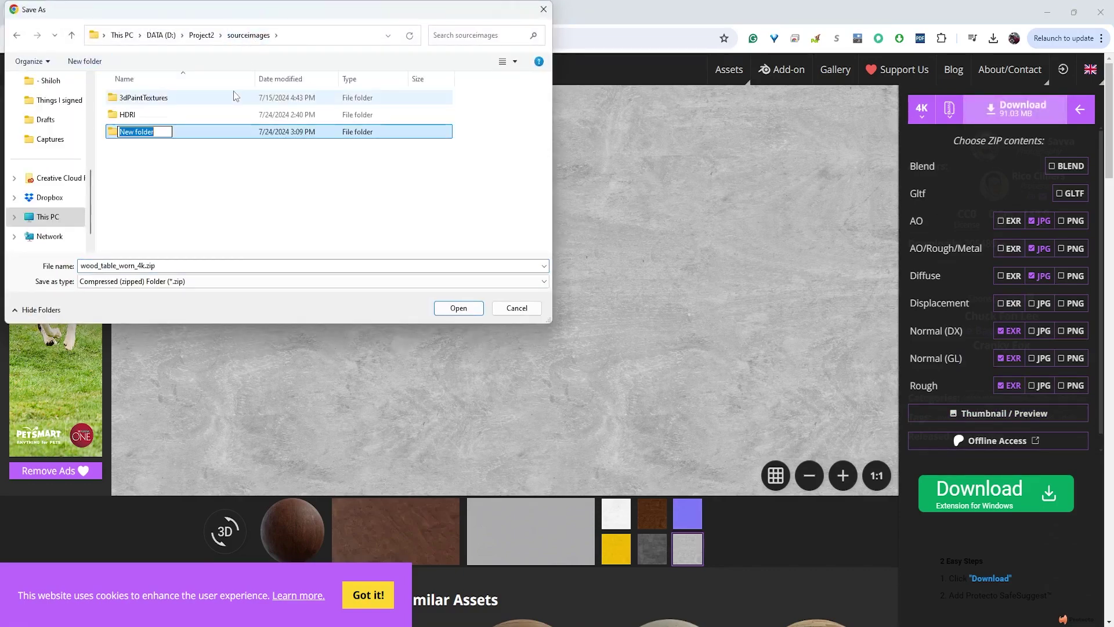
{"action": "type", "text": "AxeTextures"}
{"action": "key", "text": "Return"}
{"action": "key", "text": "Return"}
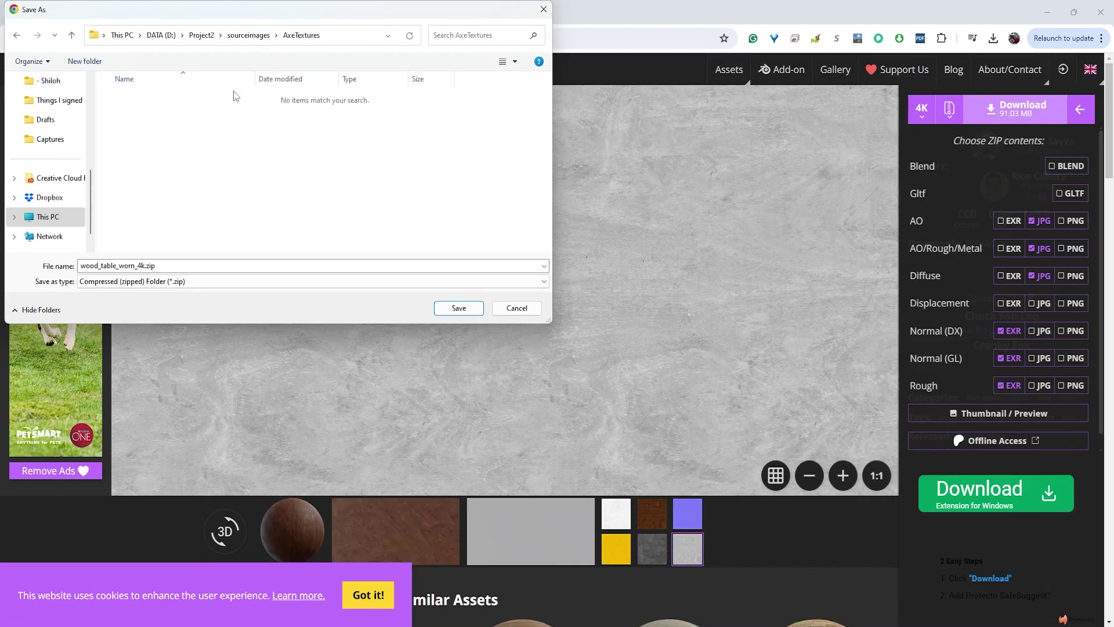
{"action": "left_click", "coordinate": [469, 309]}
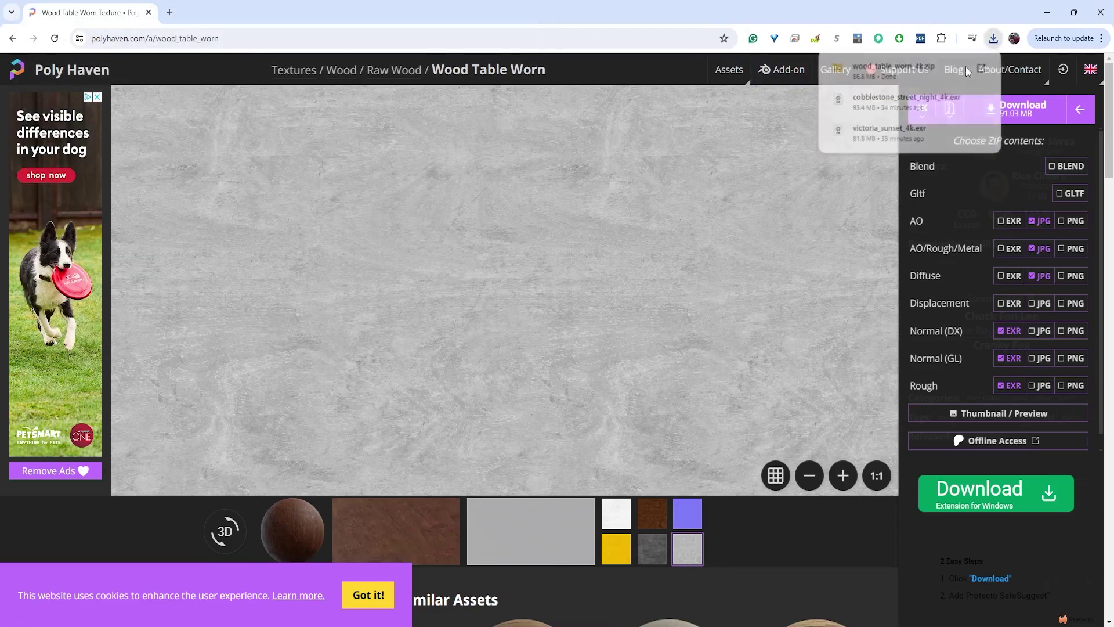
Extract wood_table_worn_4k.zip within the AxeTextures folder and delete the ZIP file.
{"action": "left_click", "coordinate": [980, 69]}
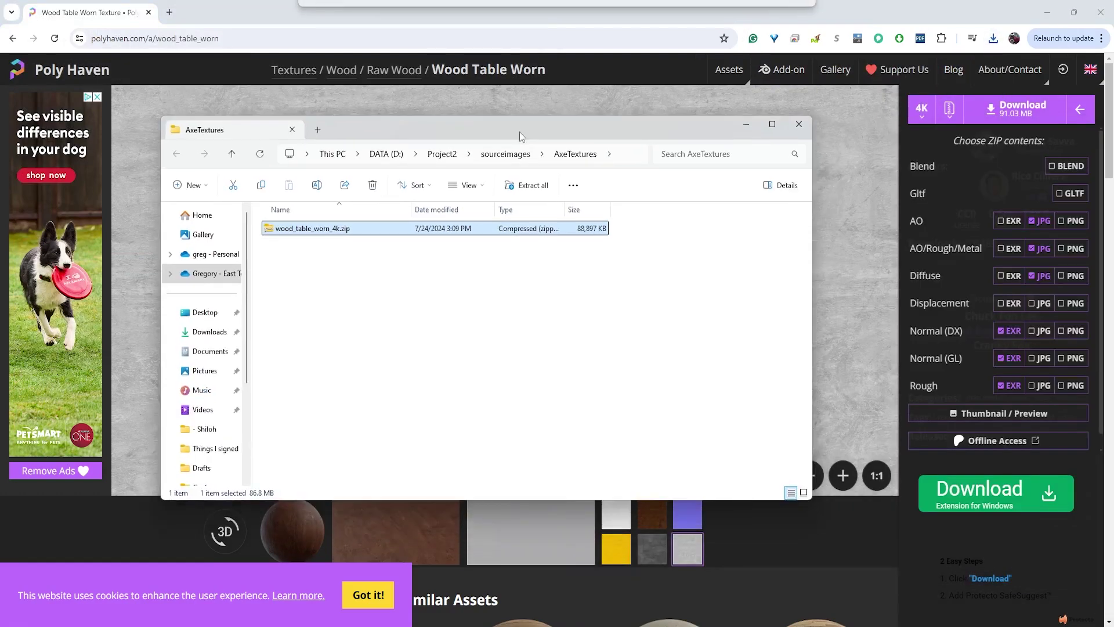
{"action": "right_click", "coordinate": [307, 230]}
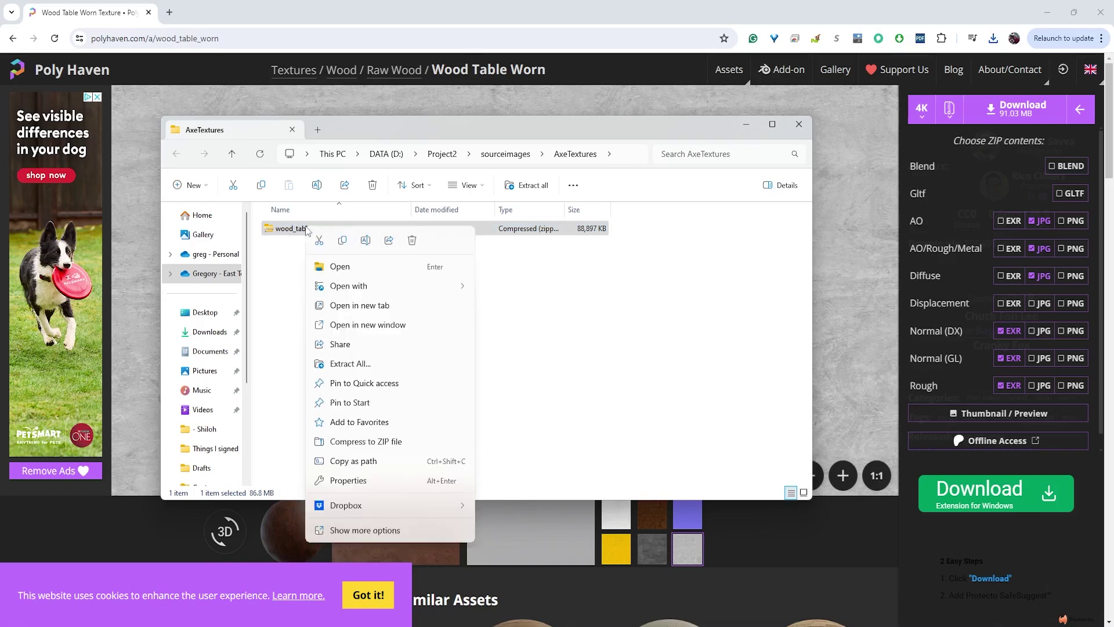
{"action": "left_click", "coordinate": [356, 365]}
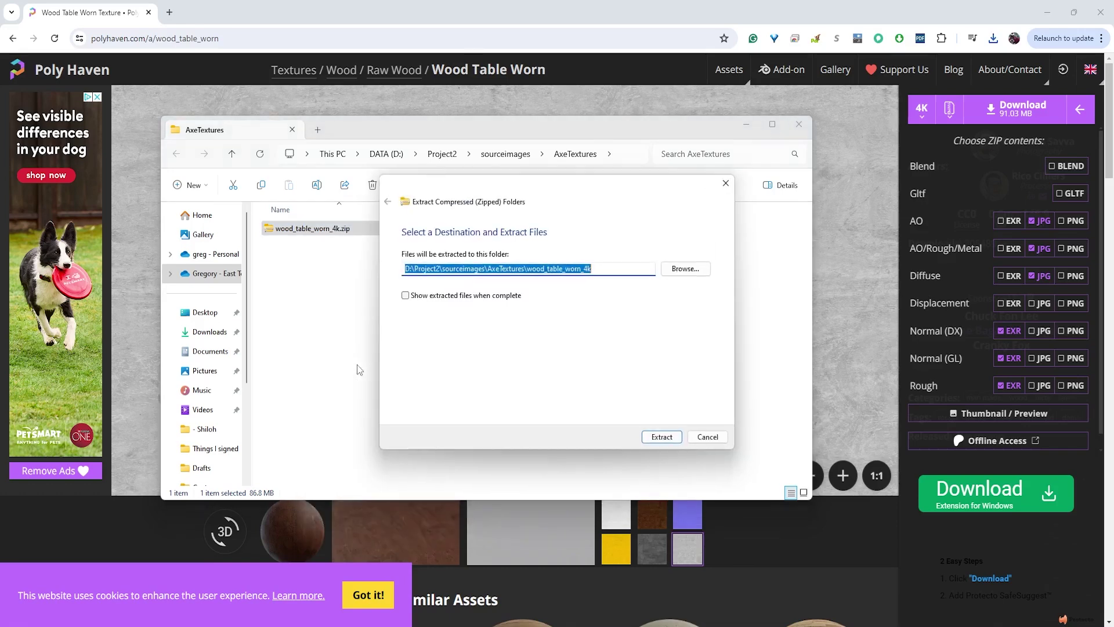
{"action": "left_click", "coordinate": [675, 441]}
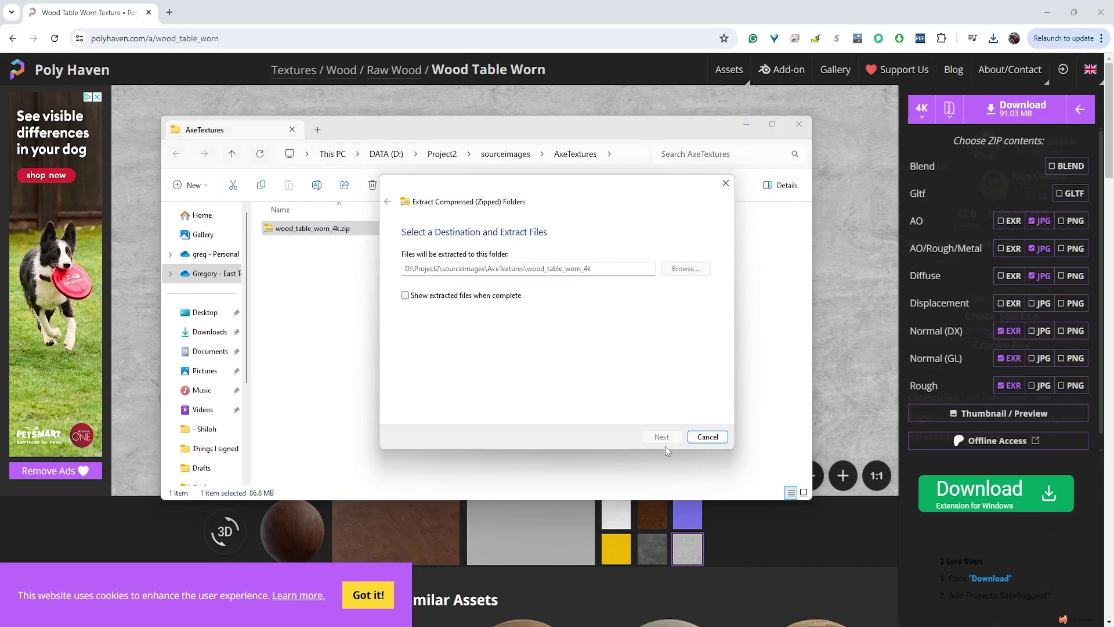
{"action": "left_click", "coordinate": [319, 232]}
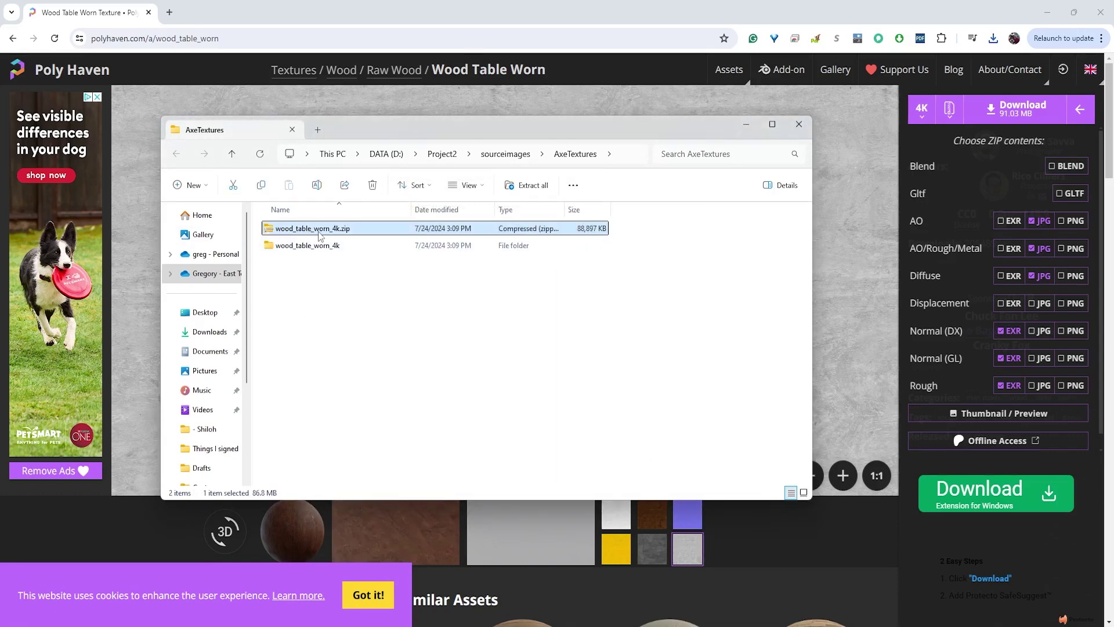
{"action": "key", "text": "Delete"}
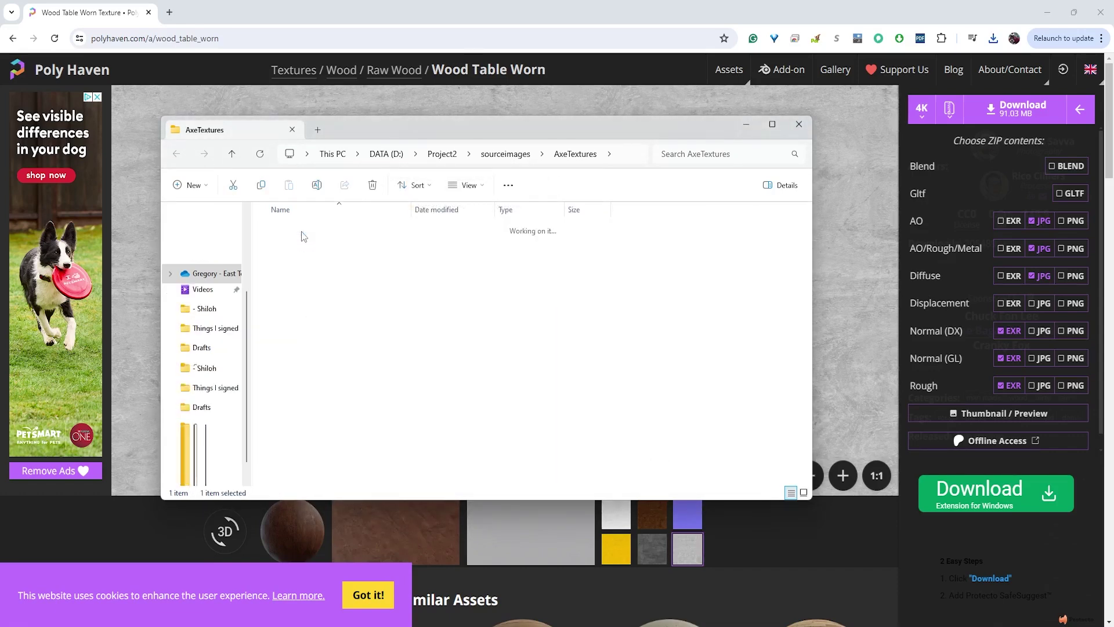
Open the textures subfolder of the extracted wood_table_worn_4k folder and check its normal and roughness EXR files.
{"action": "double_click", "coordinate": [302, 232]}
{"action": "double_click", "coordinate": [299, 231]}
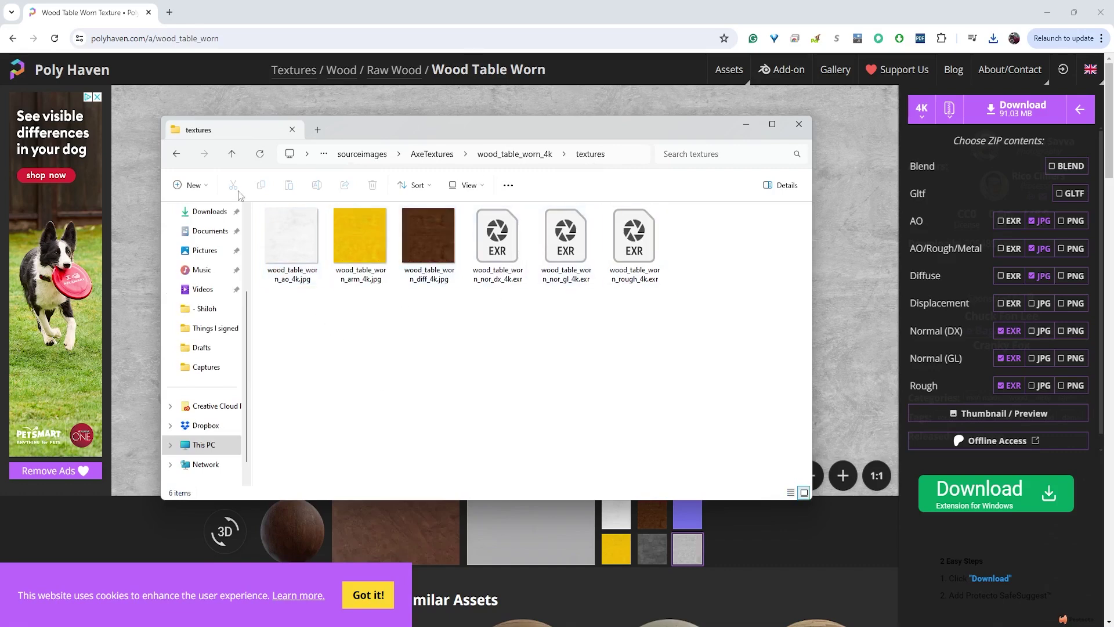
{"action": "left_click", "coordinate": [488, 251]}
{"action": "left_click", "coordinate": [589, 256]}
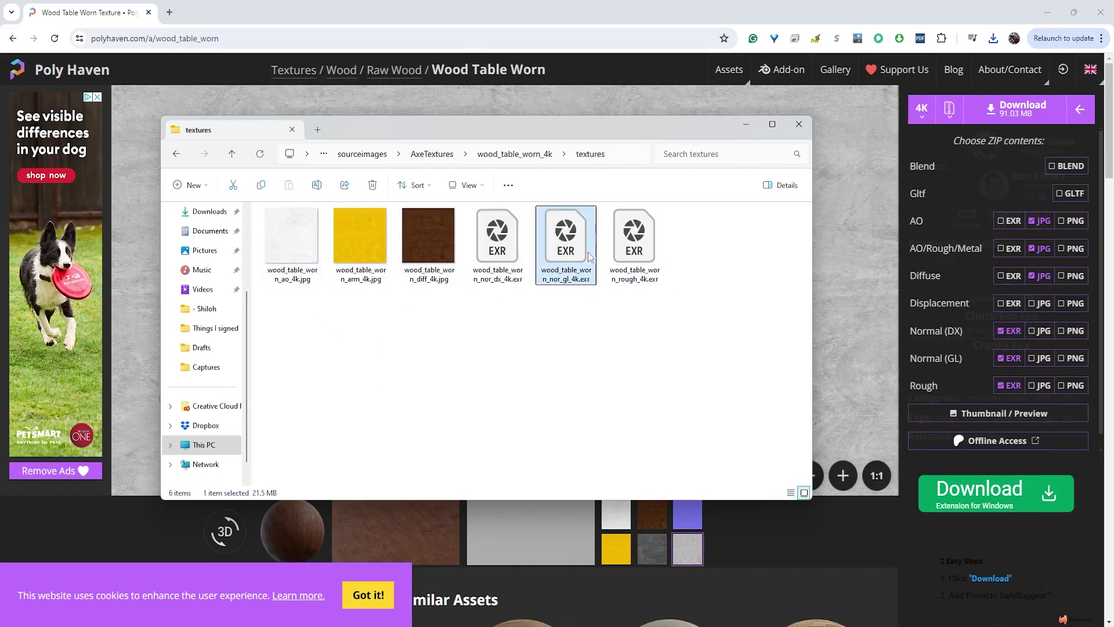
{"action": "left_click", "coordinate": [643, 249]}
{"action": "left_click", "coordinate": [559, 251]}
{"action": "left_click", "coordinate": [498, 250]}
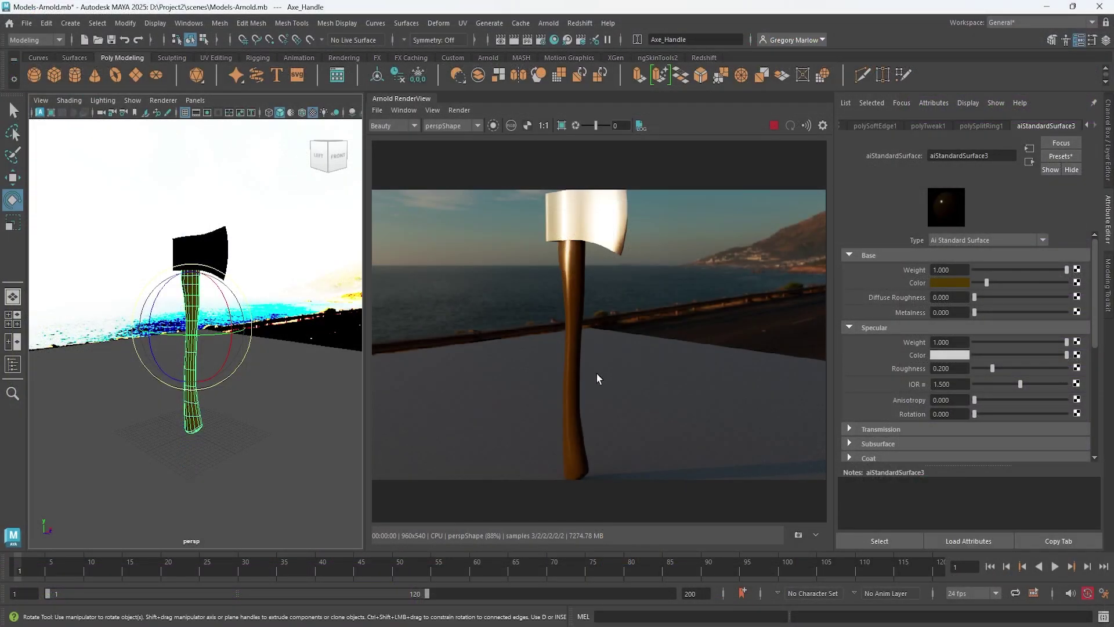
Switch to Maya, select the axe handle and connect a File texture node to the base color of its aiStandardSurface3 material.
{"action": "left_click", "coordinate": [294, 444]}
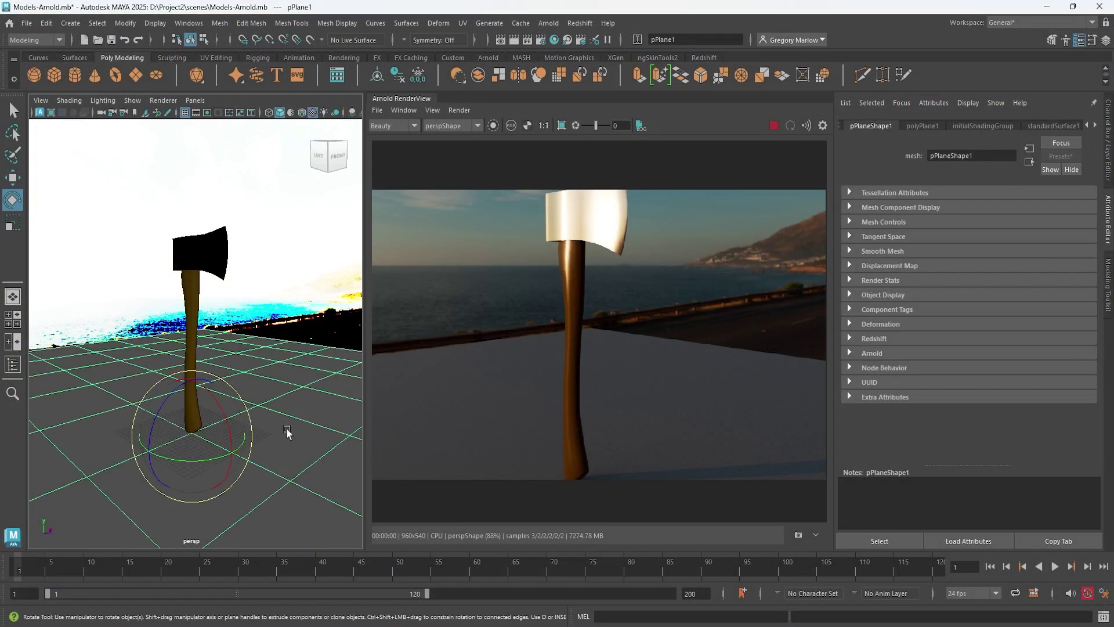
{"action": "left_click", "coordinate": [194, 296]}
{"action": "left_click", "coordinate": [1096, 126]}
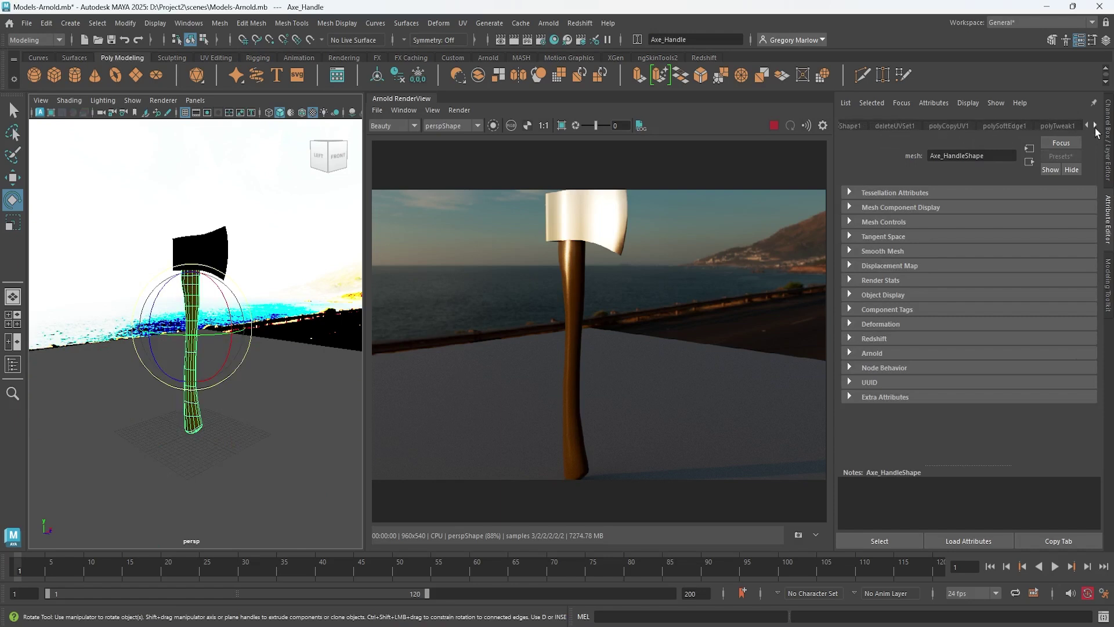
{"action": "left_click", "coordinate": [1096, 126]}
{"action": "left_click", "coordinate": [1095, 126]}
{"action": "left_click", "coordinate": [1046, 126]}
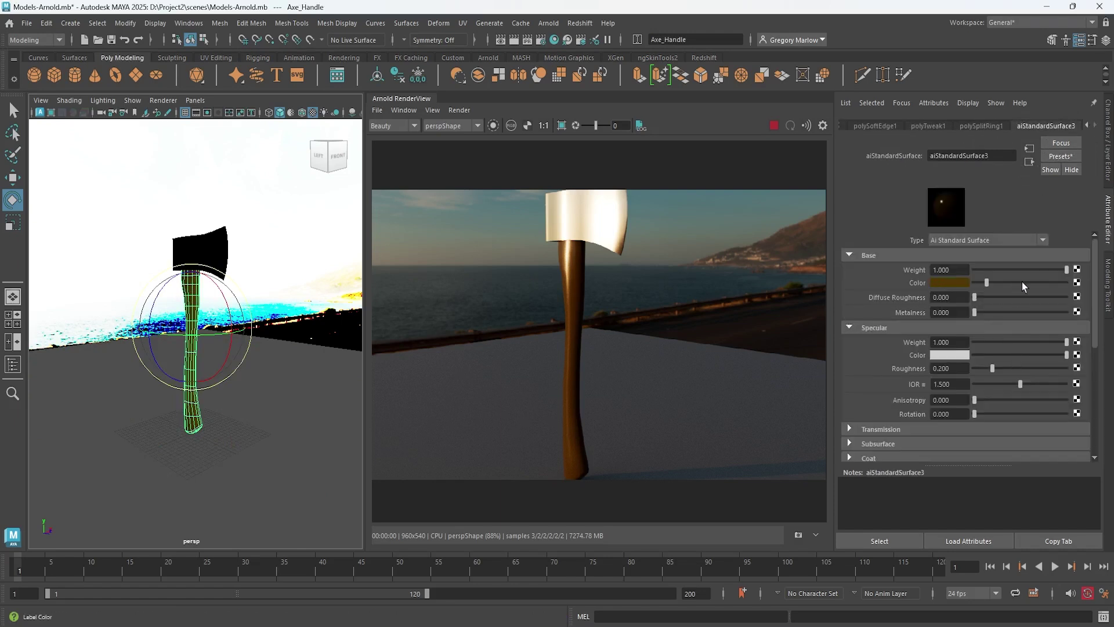
{"action": "left_click", "coordinate": [1078, 283]}
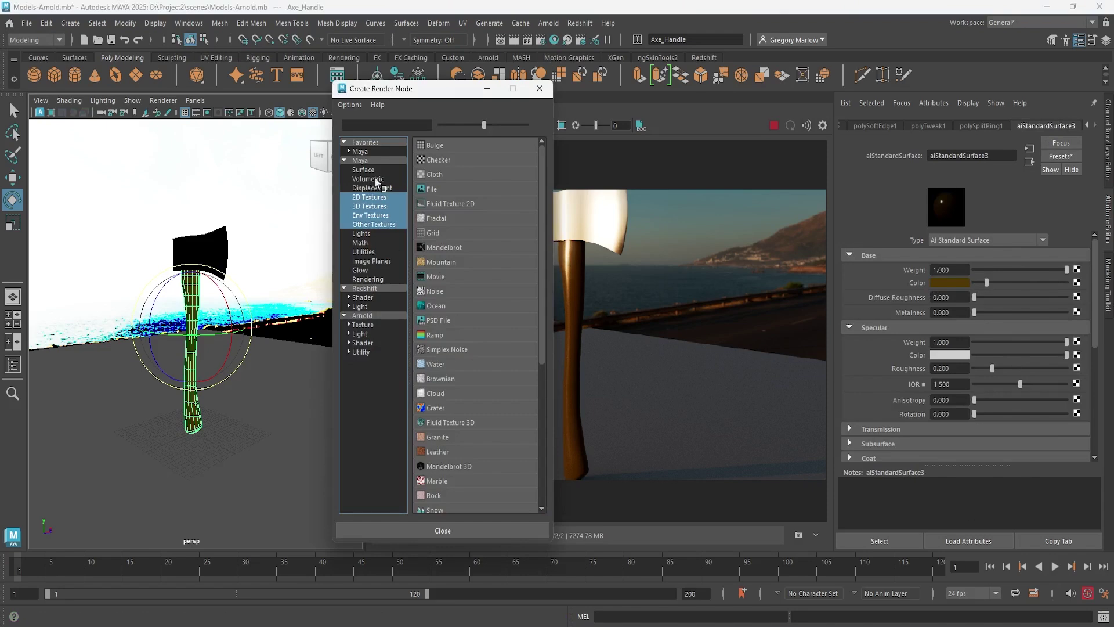
{"action": "left_click", "coordinate": [436, 190]}
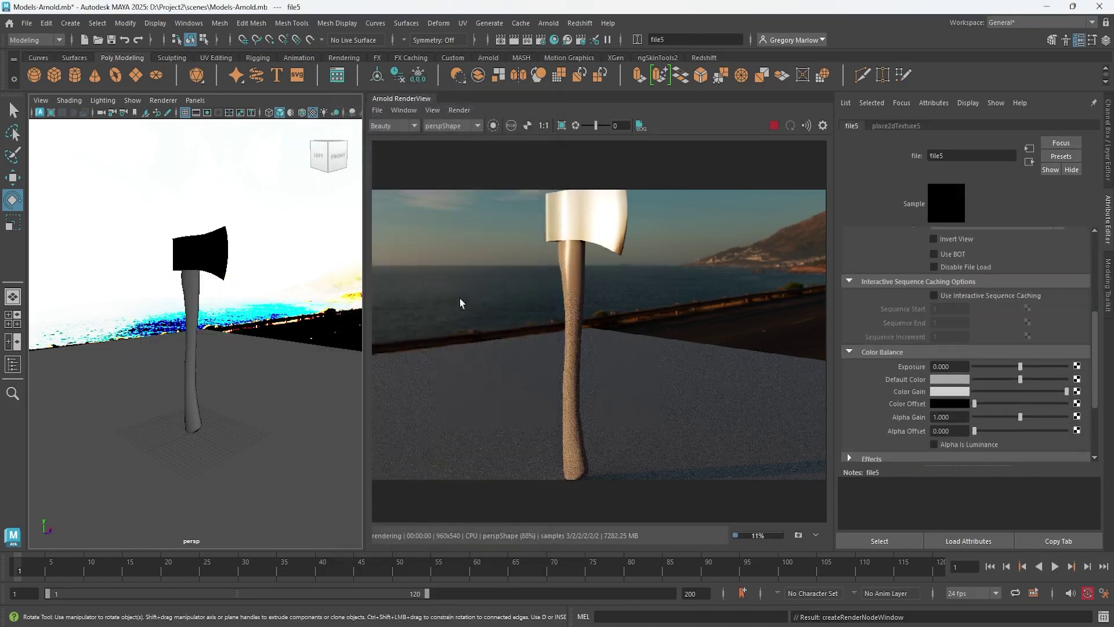
Load wood_table_worn_diff_4k.jpg from the AxeTextures wood_table_worn_4k textures folder as the base color file node's image.
{"action": "scroll", "coordinate": [1031, 325], "scroll_direction": "up", "scroll_amount": 5}
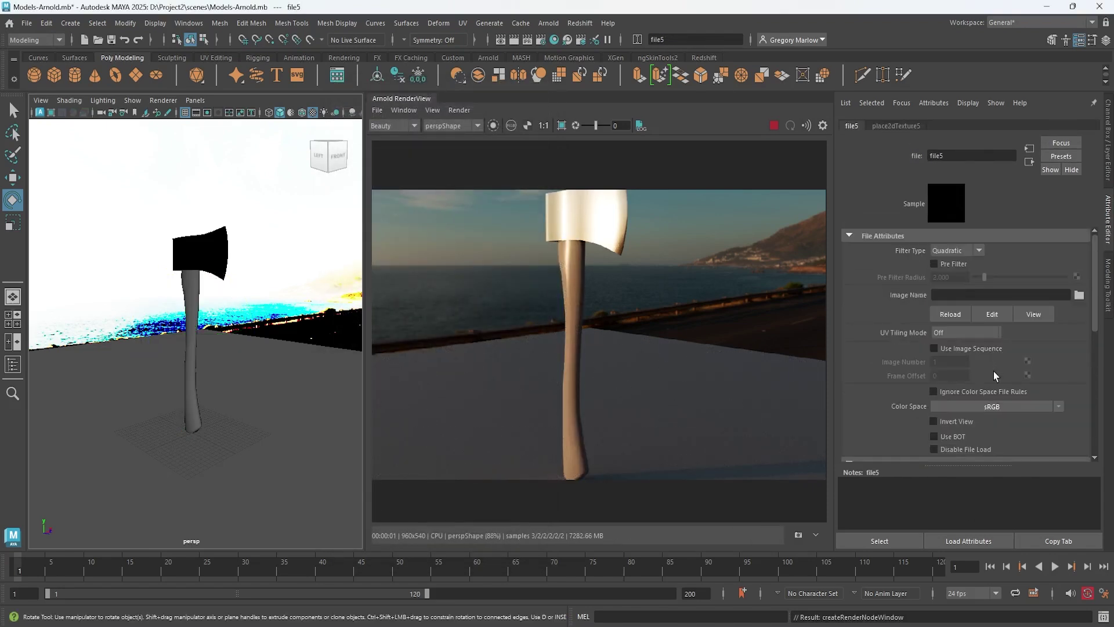
{"action": "left_click", "coordinate": [1079, 295]}
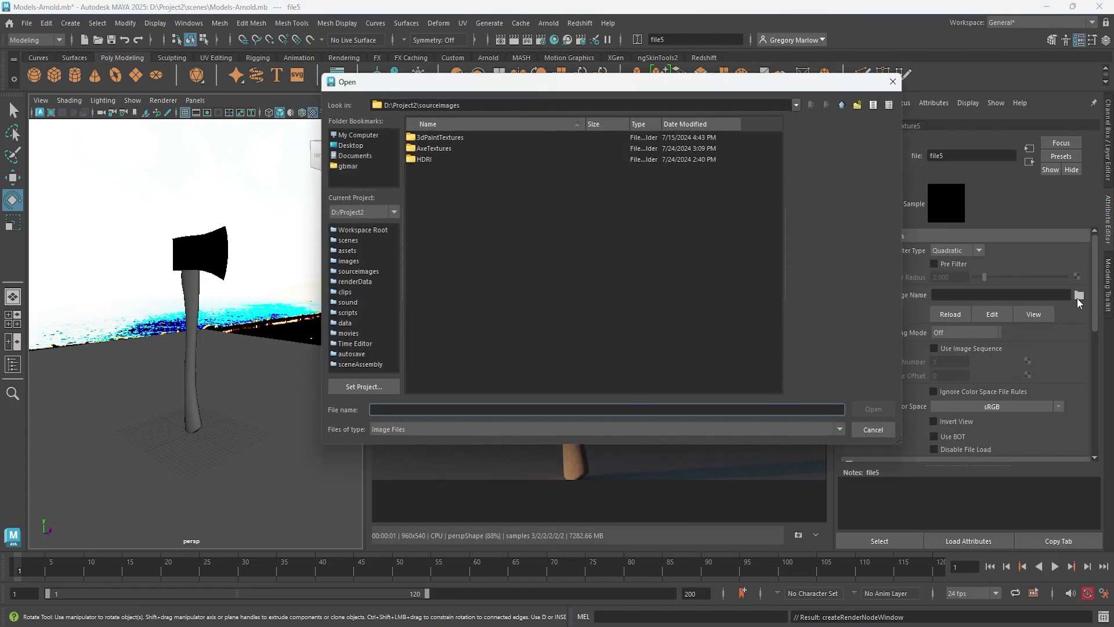
{"action": "double_click", "coordinate": [436, 148]}
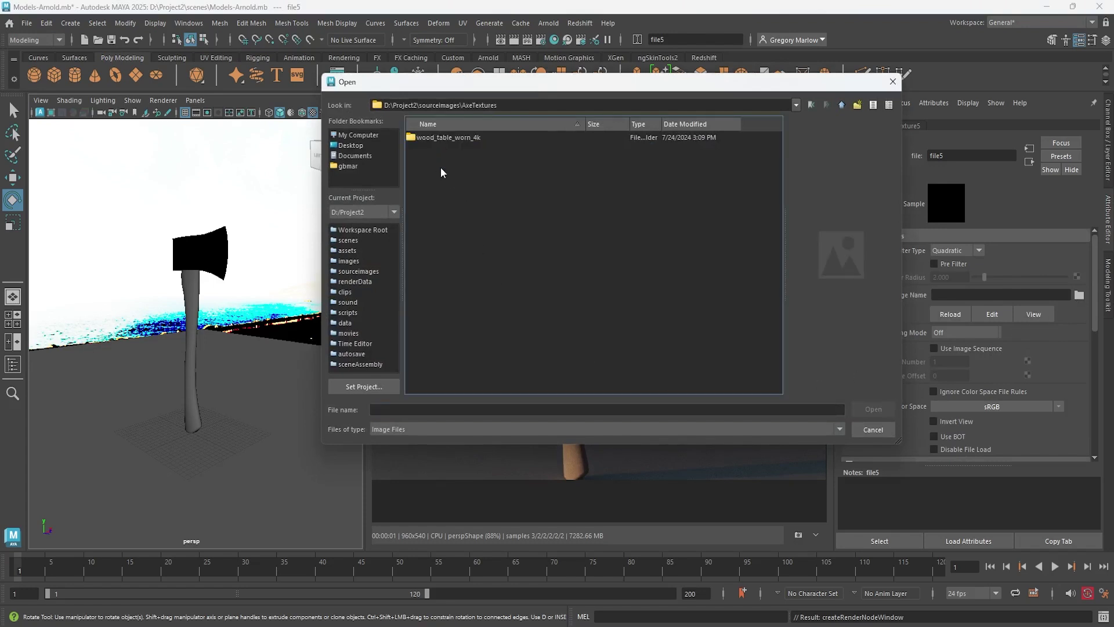
{"action": "double_click", "coordinate": [450, 138]}
{"action": "double_click", "coordinate": [441, 138]}
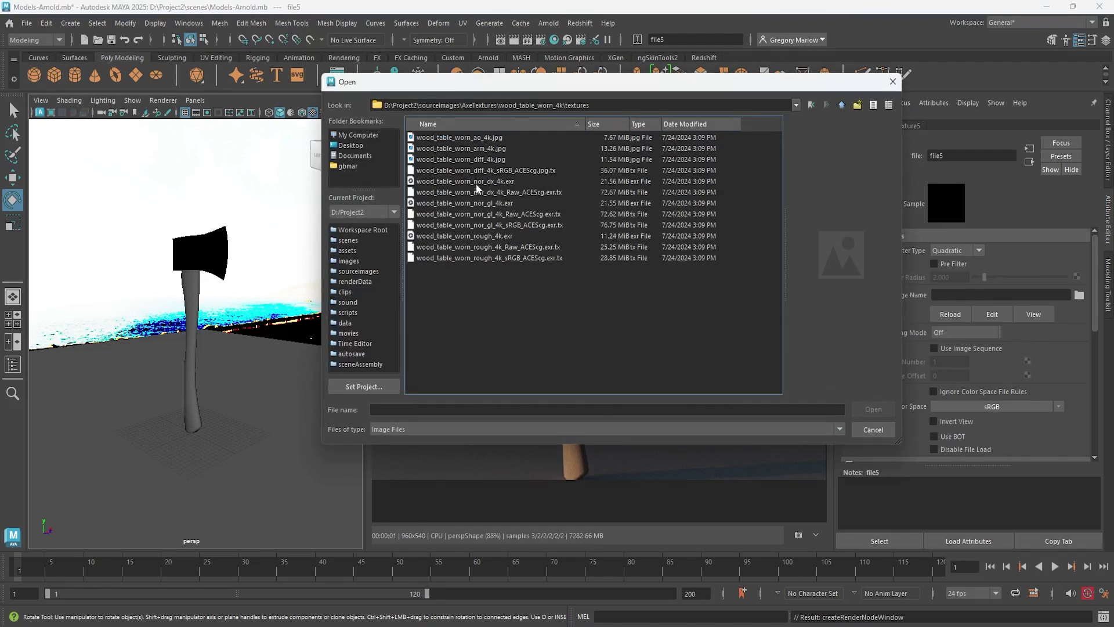
{"action": "left_click", "coordinate": [467, 159]}
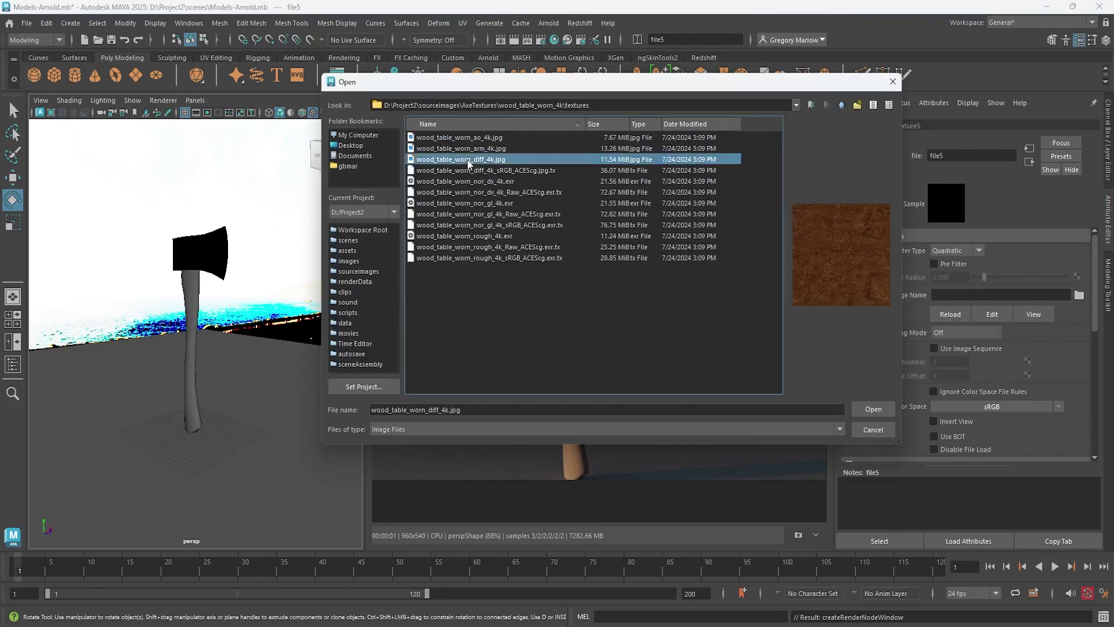
{"action": "left_click", "coordinate": [877, 410]}
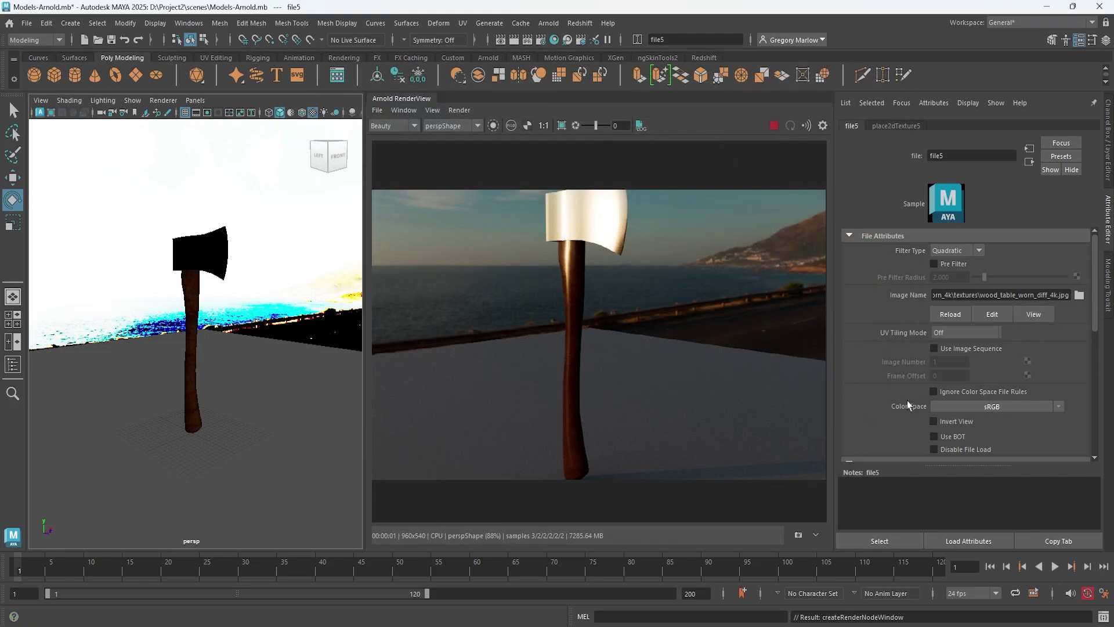
Brighten the wood color texture by raising its color balance exposure to about 1.879.
{"action": "scroll", "coordinate": [903, 401], "scroll_direction": "down", "scroll_amount": 5}
{"action": "scroll", "coordinate": [899, 401], "scroll_direction": "down", "scroll_amount": 3}
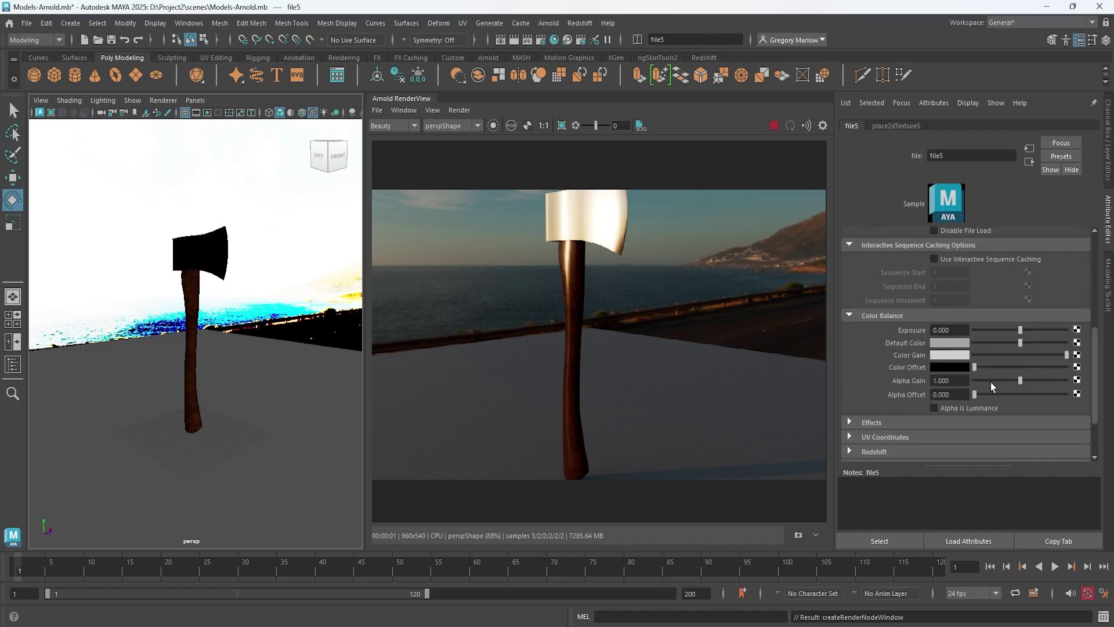
{"action": "left_click_drag", "start_coordinate": [1021, 330], "coordinate": [1038, 329]}
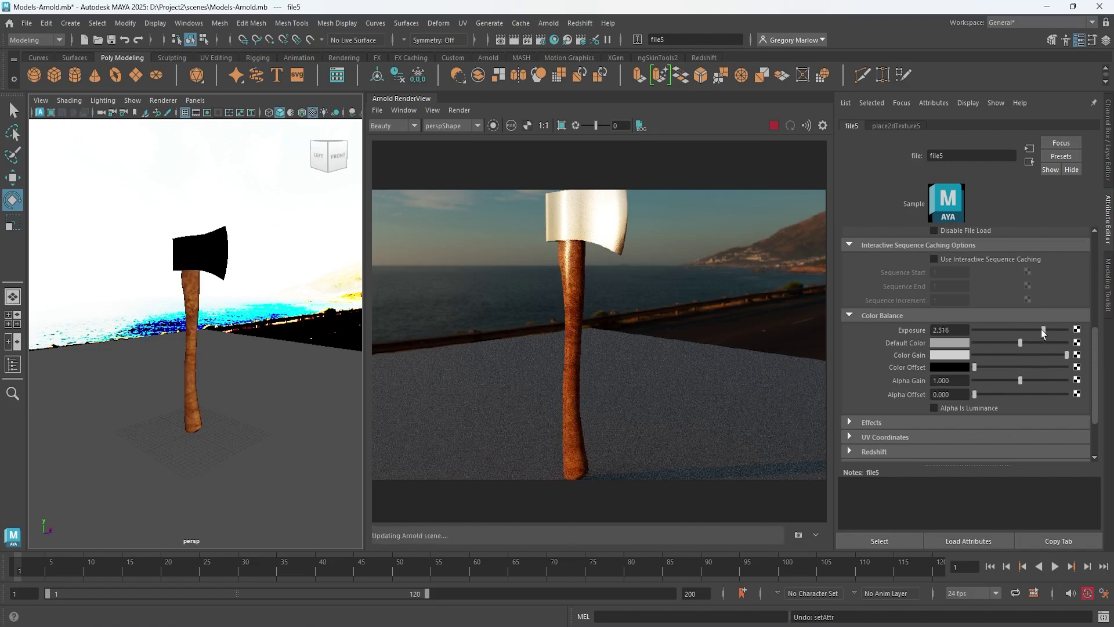
{"action": "left_click_drag", "start_coordinate": [1038, 330], "coordinate": [1073, 331]}
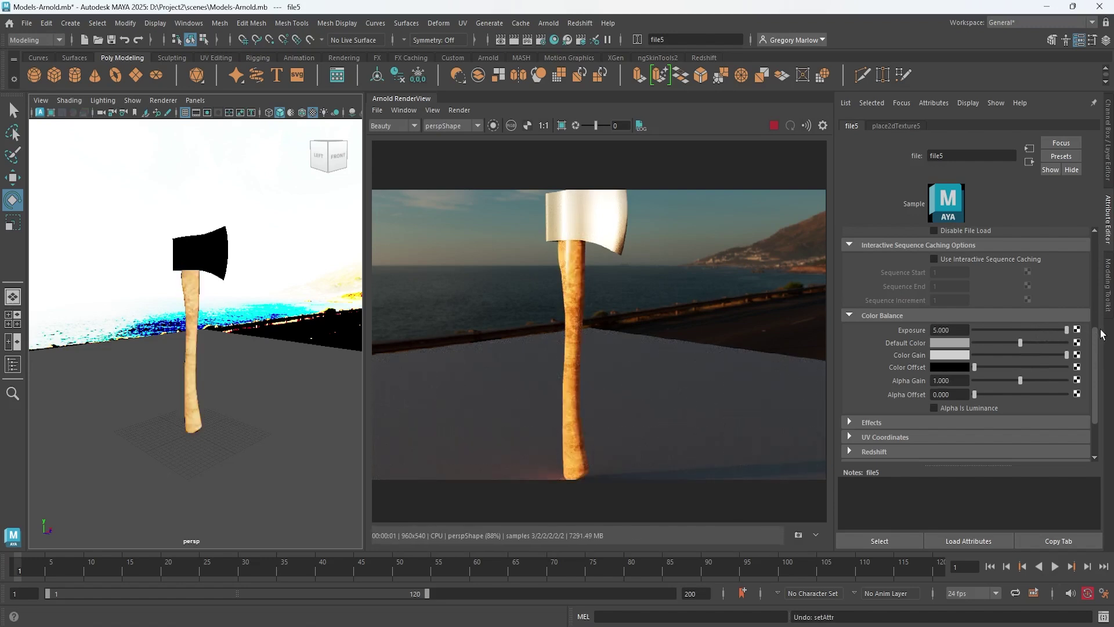
{"action": "left_click_drag", "start_coordinate": [1067, 330], "coordinate": [973, 368]}
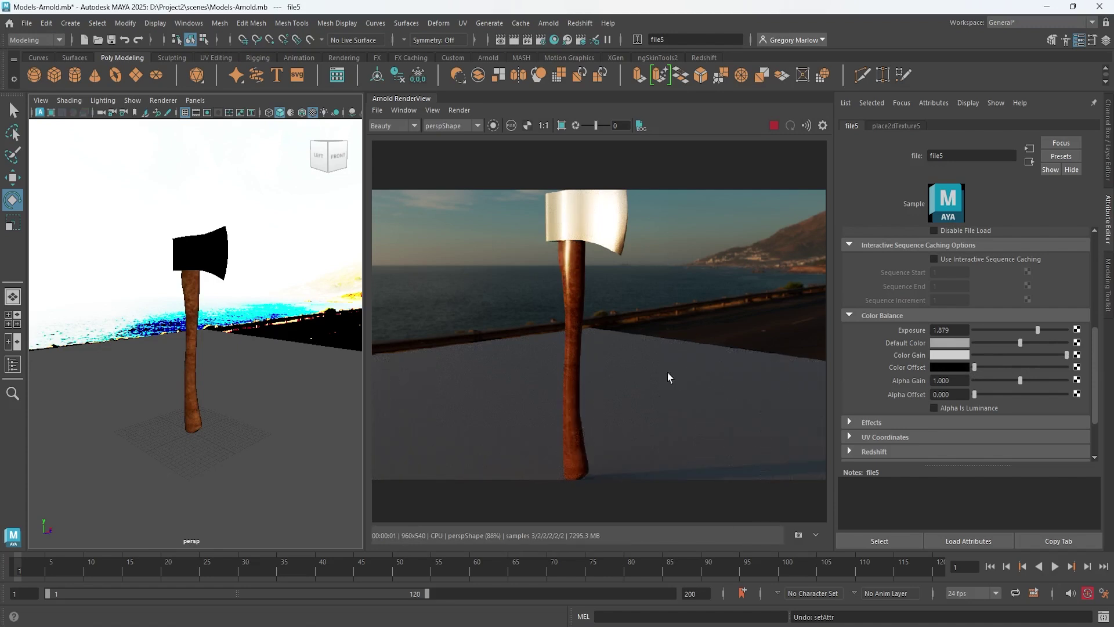
Connect a File texture to the bump mapping of aiStandardSurface3 and set the bump node to use Tangent Space Normals.
{"action": "left_click", "coordinate": [1030, 163]}
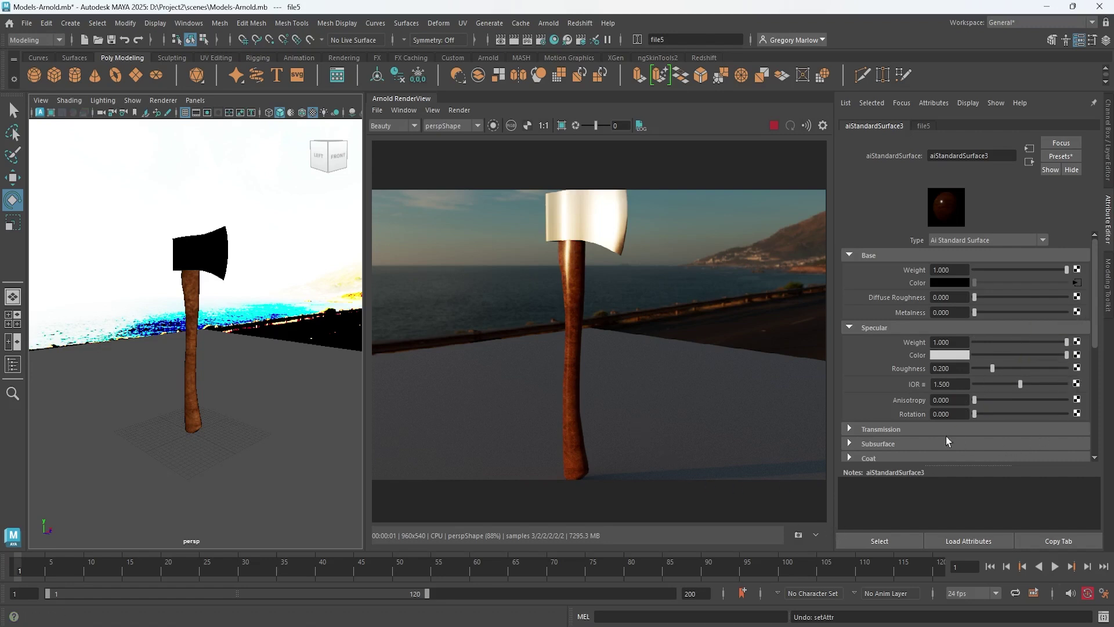
{"action": "scroll", "coordinate": [870, 400], "scroll_direction": "down", "scroll_amount": 3}
{"action": "scroll", "coordinate": [869, 400], "scroll_direction": "down", "scroll_amount": 3}
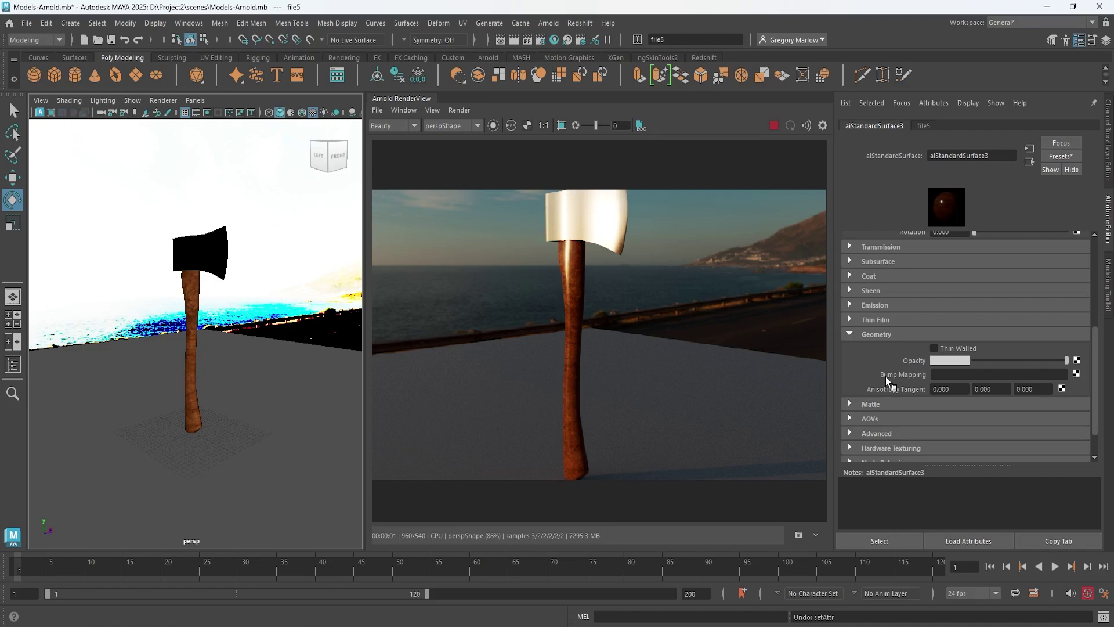
{"action": "left_click", "coordinate": [1077, 373]}
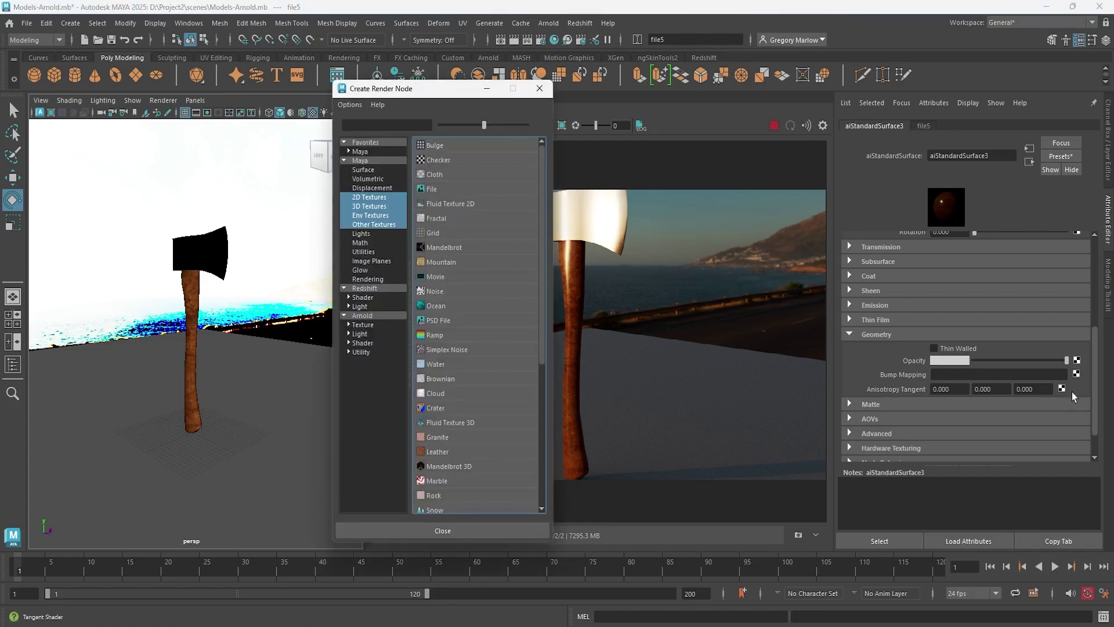
{"action": "left_click", "coordinate": [433, 189]}
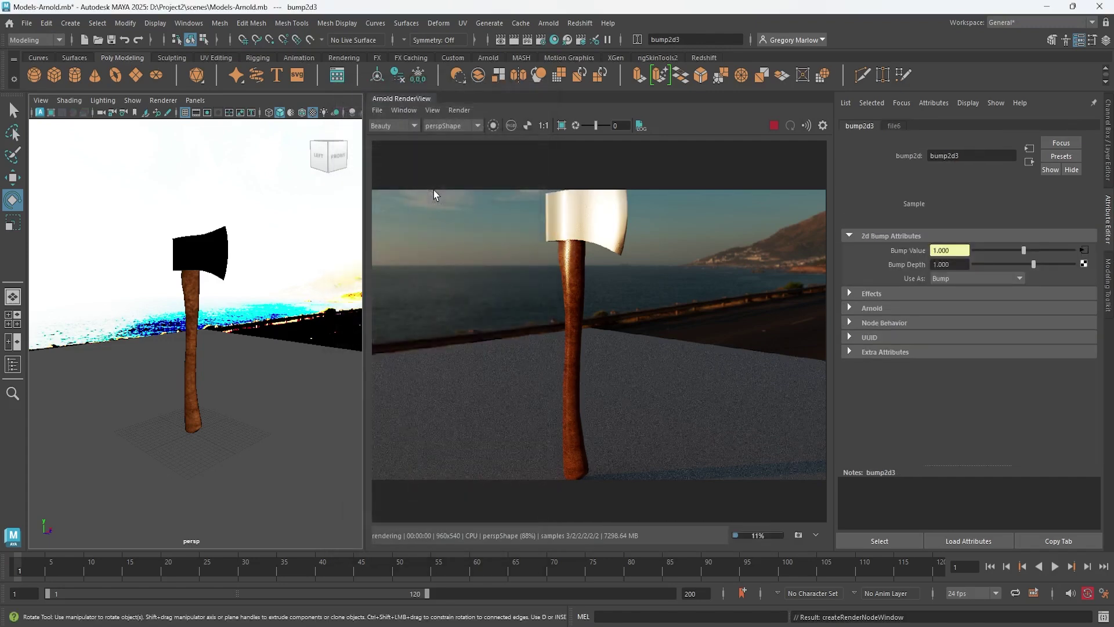
{"action": "left_click", "coordinate": [973, 276]}
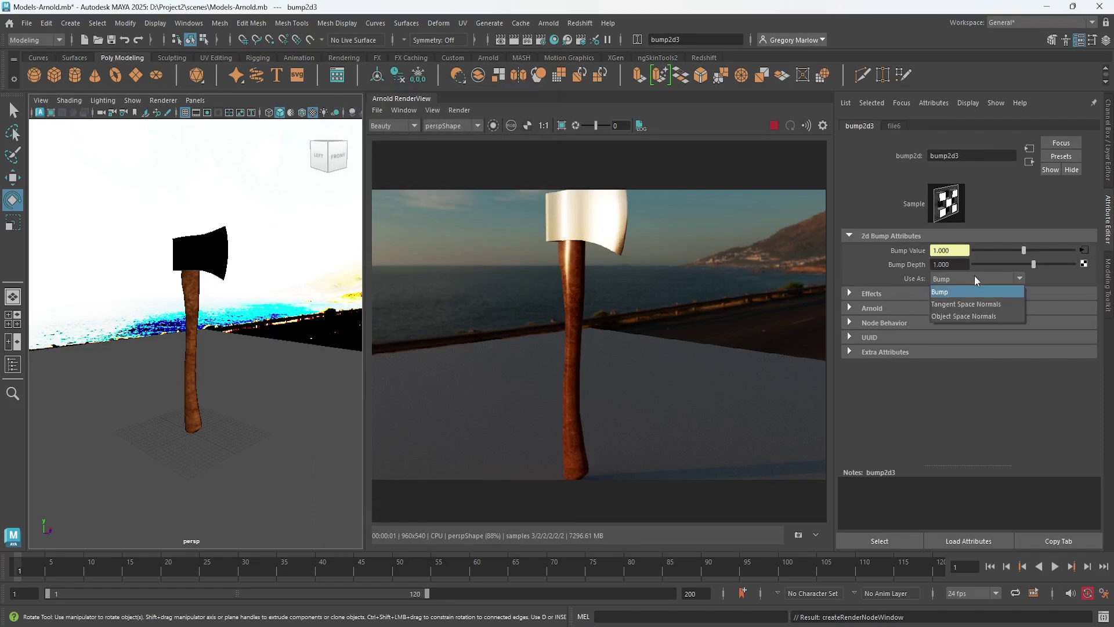
{"action": "left_click", "coordinate": [955, 305]}
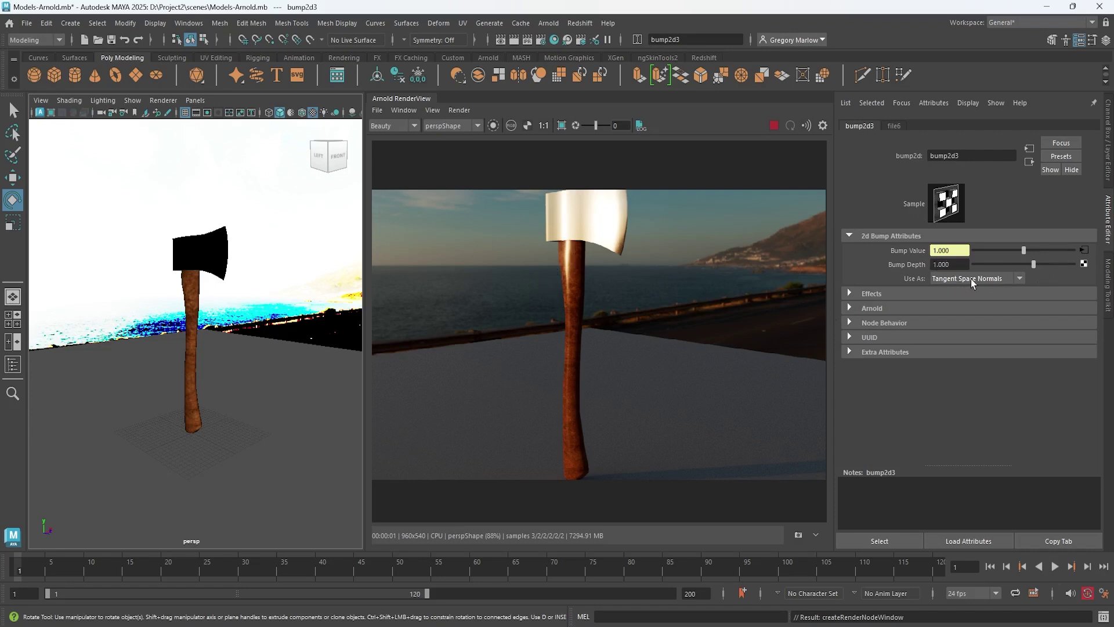
Load wood_table_worn_nor_dx_4k.exr from the wood_table_worn_4k textures folder as the image of the bump node's file texture.
{"action": "left_click", "coordinate": [1085, 252]}
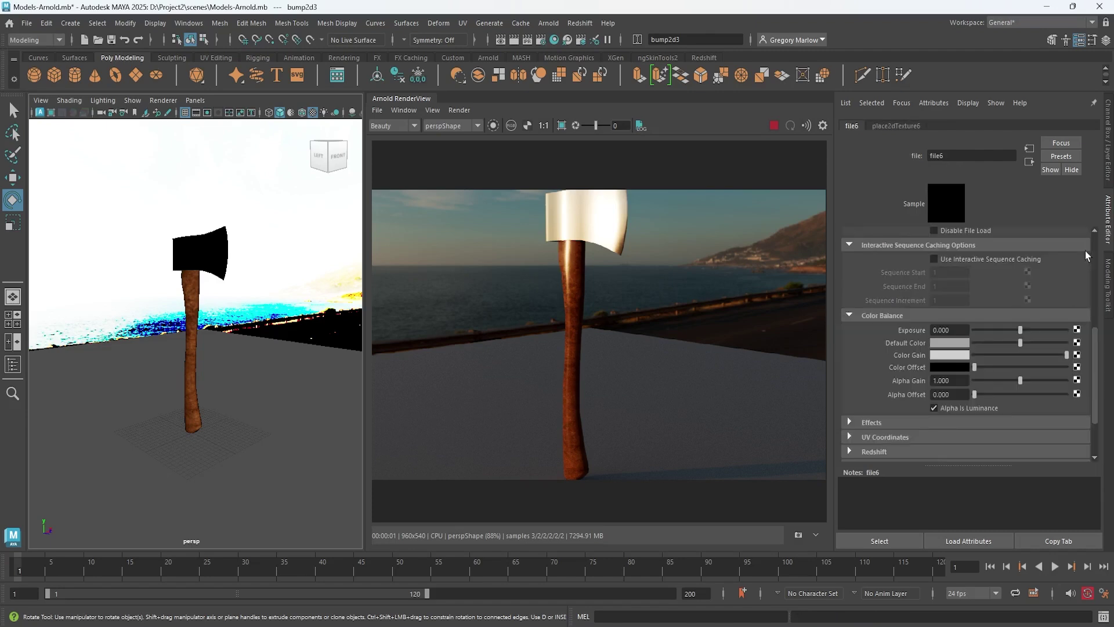
{"action": "scroll", "coordinate": [986, 345], "scroll_direction": "up", "scroll_amount": 5}
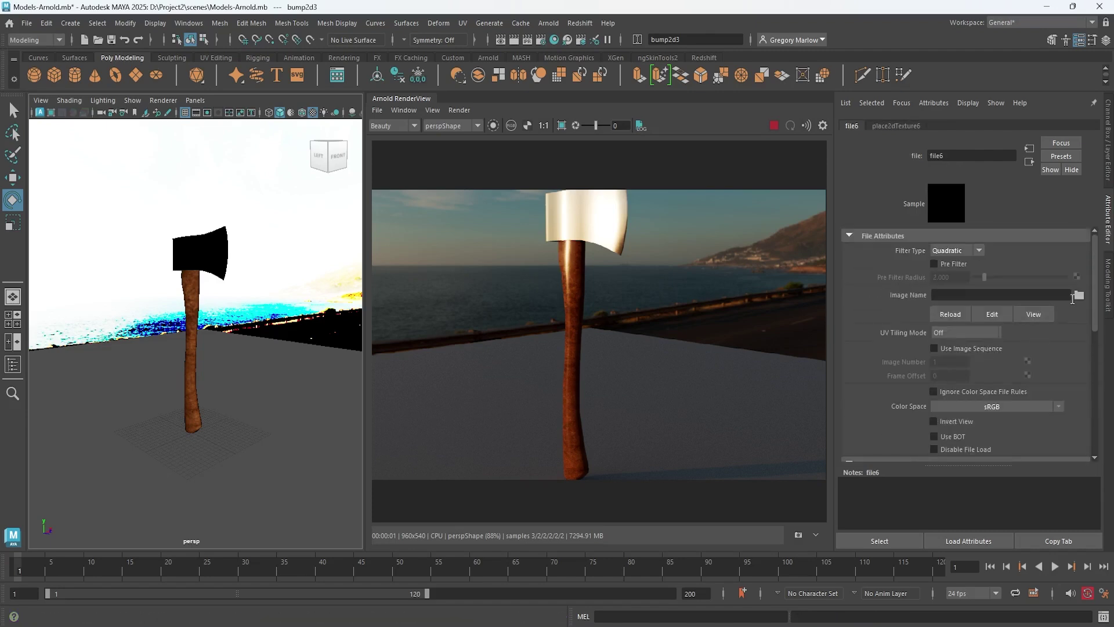
{"action": "left_click", "coordinate": [1080, 295]}
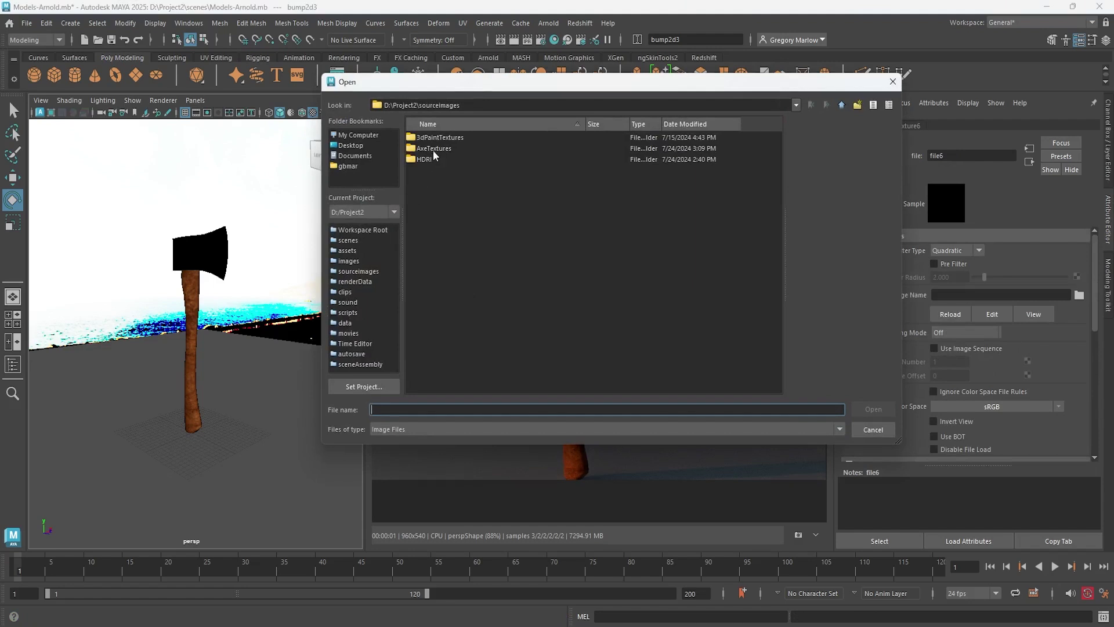
{"action": "double_click", "coordinate": [433, 148]}
{"action": "double_click", "coordinate": [458, 138]}
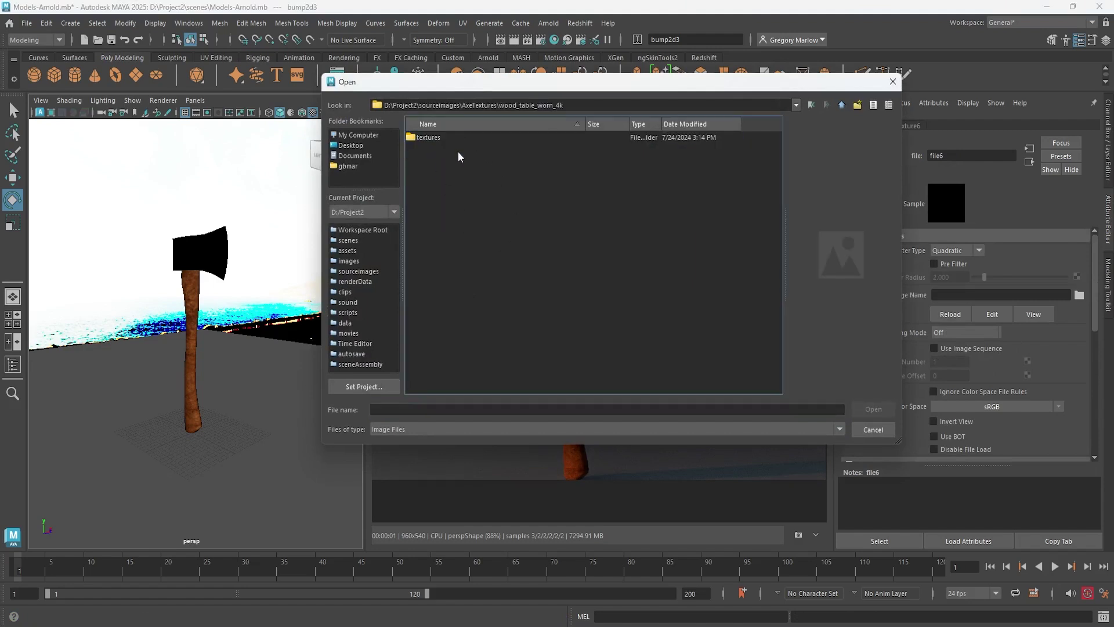
{"action": "double_click", "coordinate": [428, 137]}
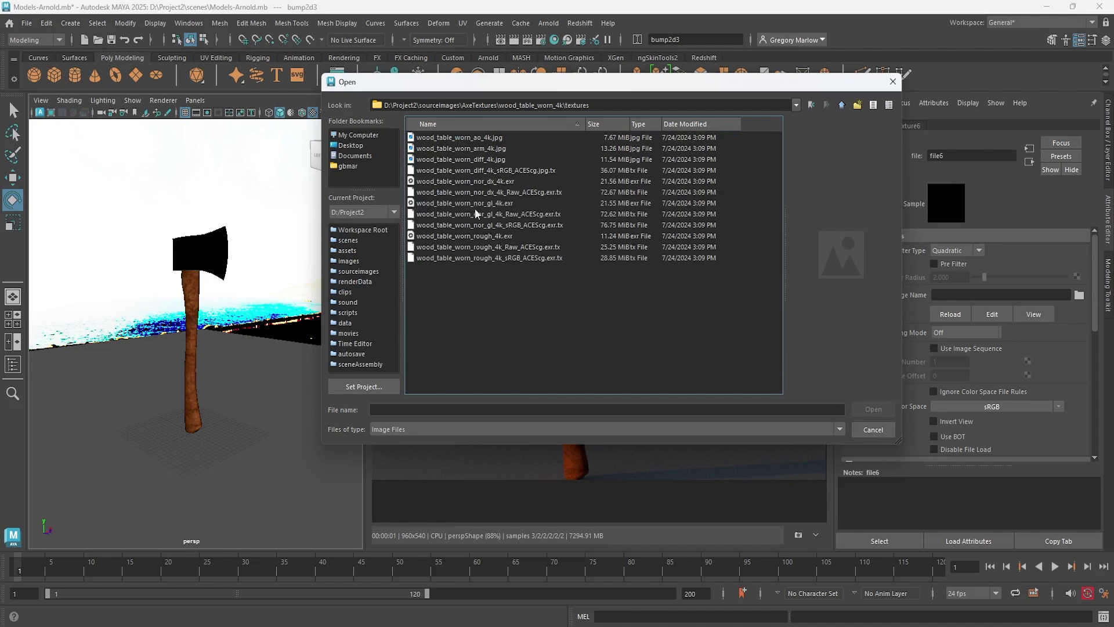
{"action": "left_click", "coordinate": [494, 184]}
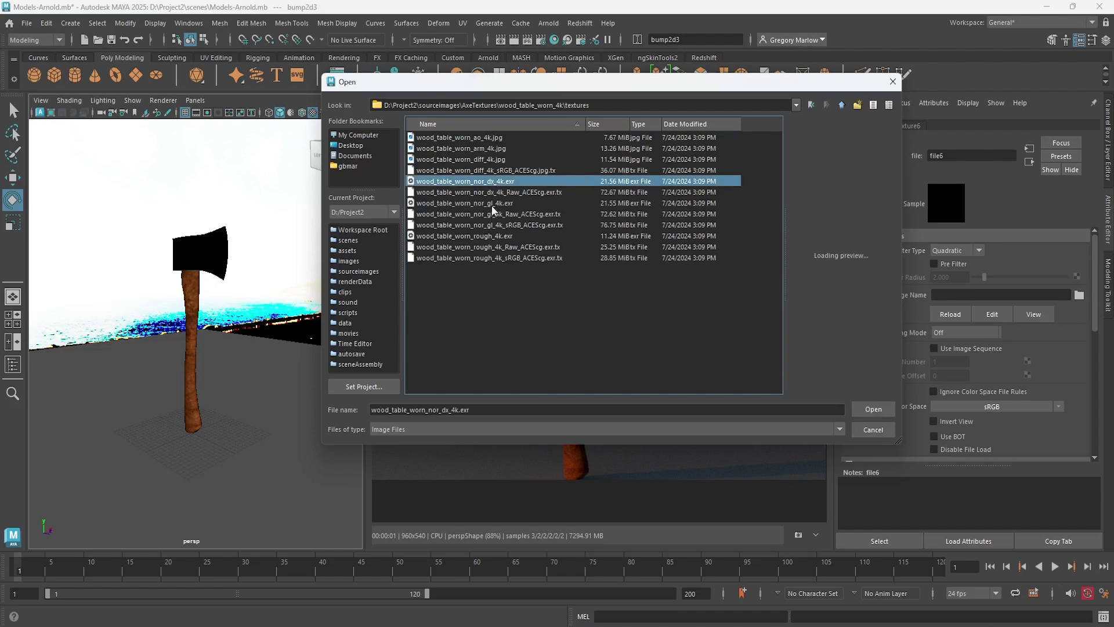
{"action": "left_click", "coordinate": [493, 204]}
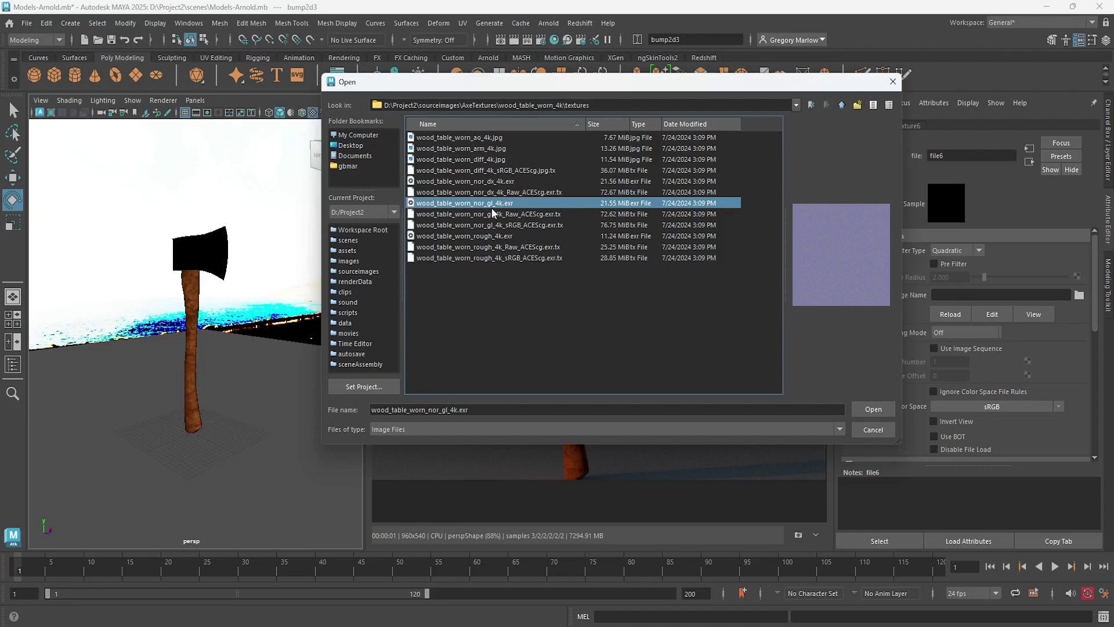
{"action": "left_click", "coordinate": [481, 181]}
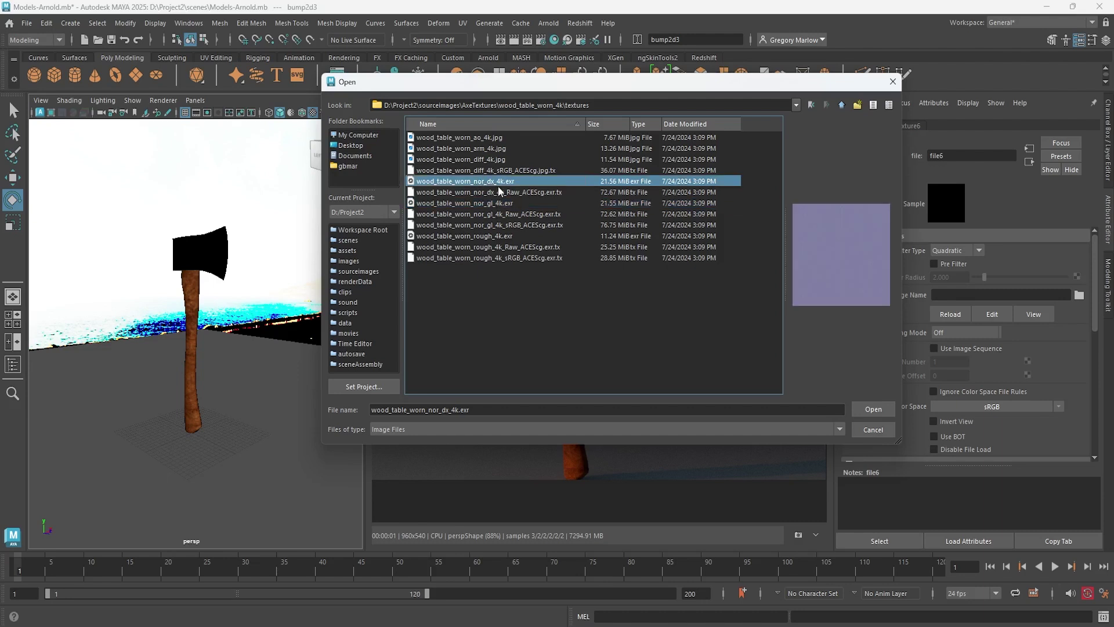
{"action": "left_click", "coordinate": [877, 411]}
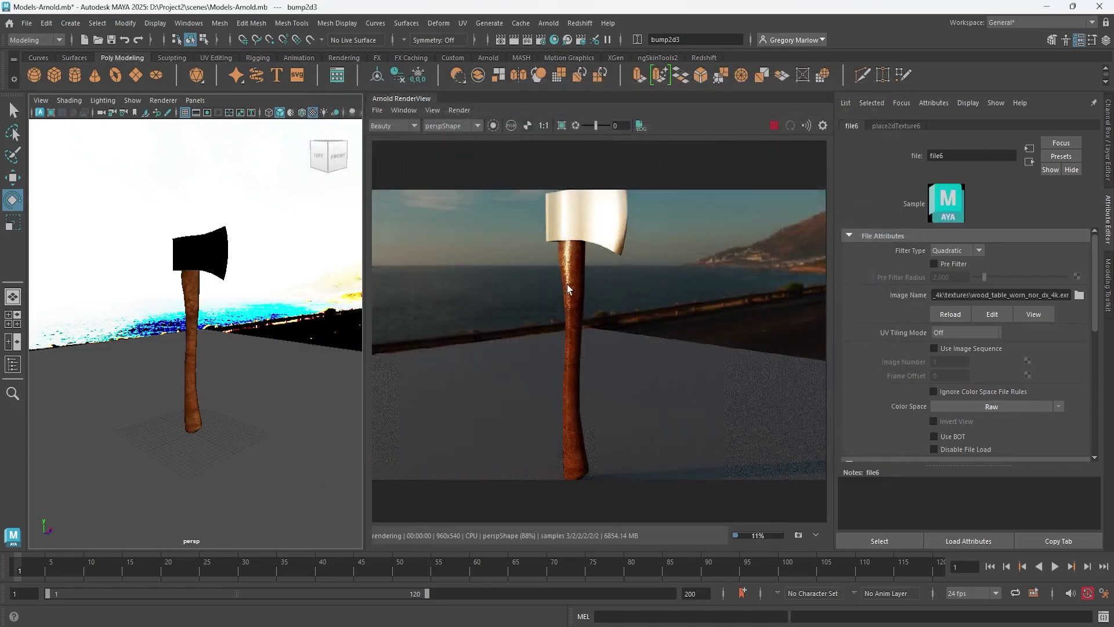
Set the render image size preset to HD_1080 and inspect the handle's normal map detail in the Arnold render.
{"action": "scroll", "coordinate": [568, 282], "scroll_direction": "up", "scroll_amount": 2}
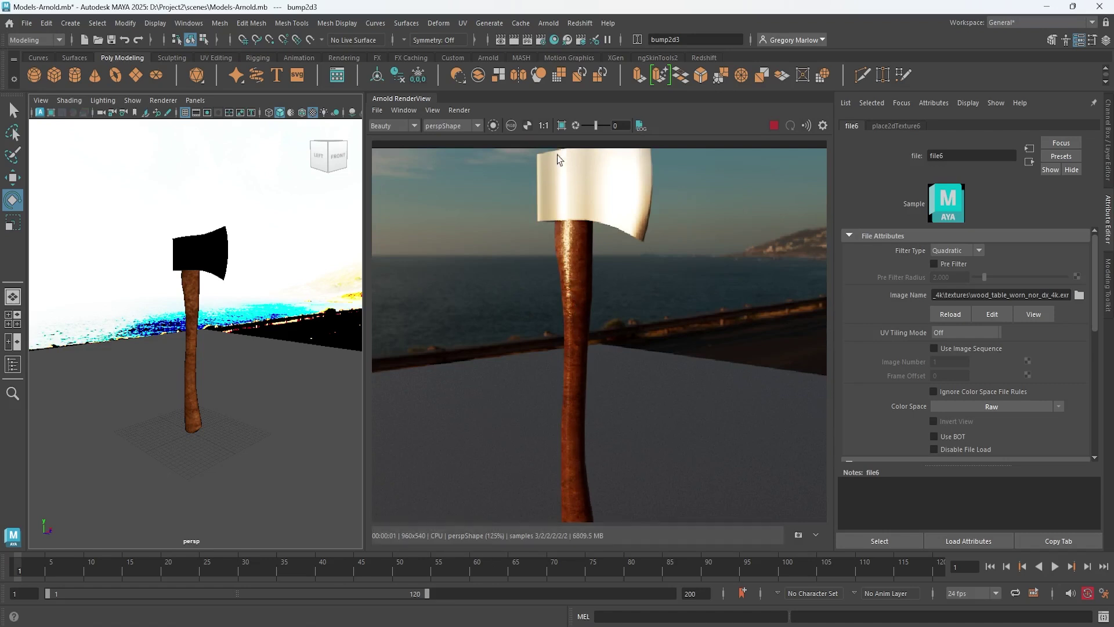
{"action": "left_click", "coordinate": [541, 41]}
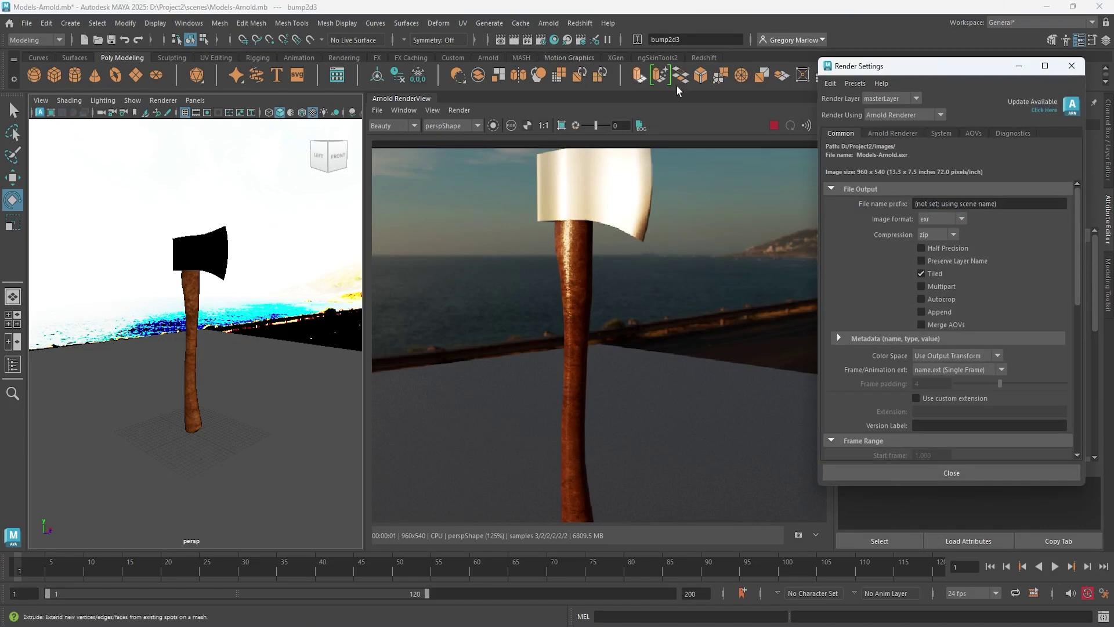
{"action": "scroll", "coordinate": [923, 293], "scroll_direction": "down", "scroll_amount": 5}
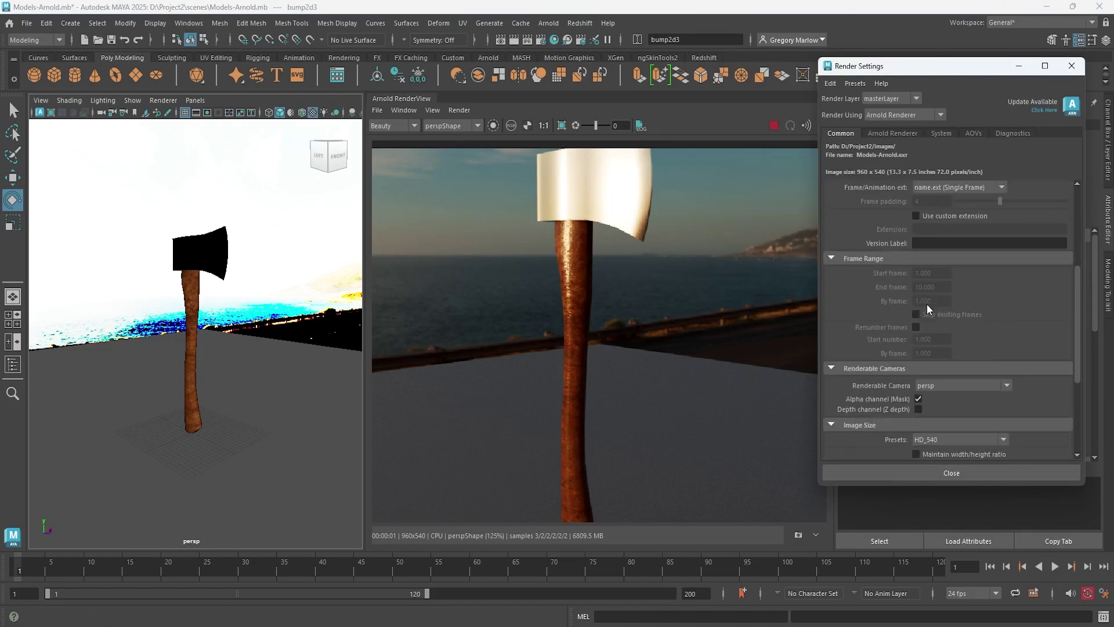
{"action": "left_click", "coordinate": [963, 367]}
{"action": "scroll", "coordinate": [957, 452], "scroll_direction": "down", "scroll_amount": 3}
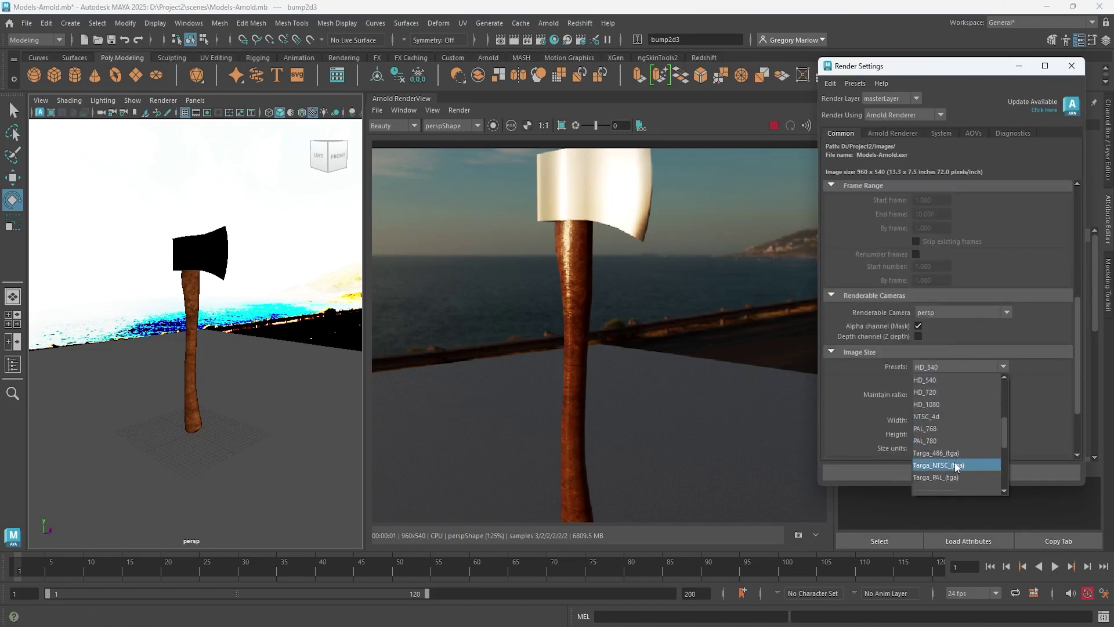
{"action": "left_click", "coordinate": [937, 409]}
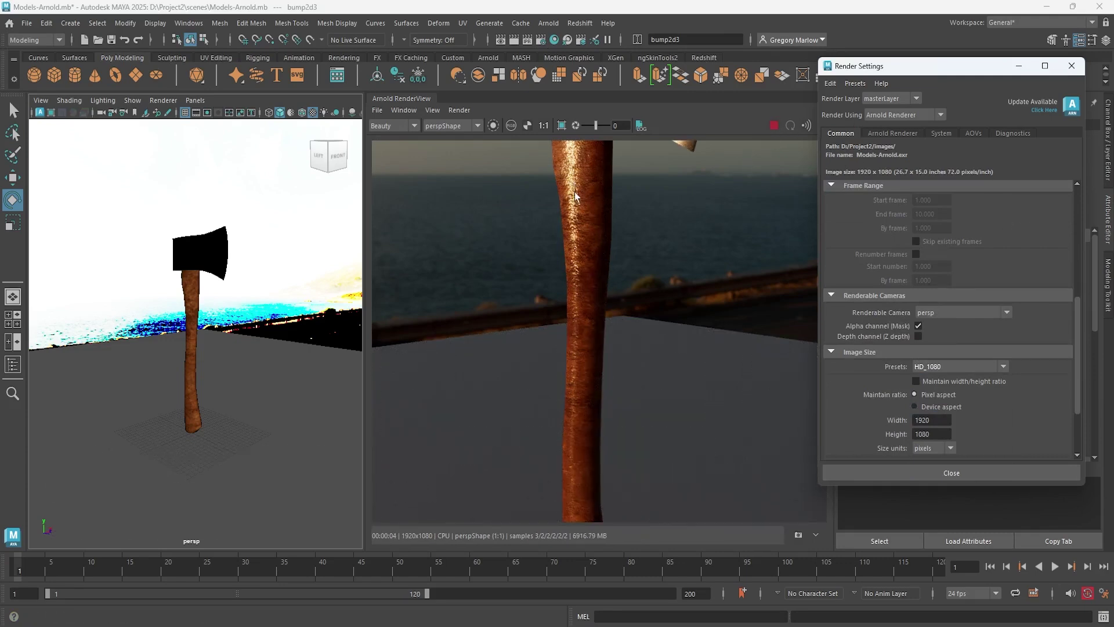
{"action": "scroll", "coordinate": [582, 226], "scroll_direction": "down", "scroll_amount": 3}
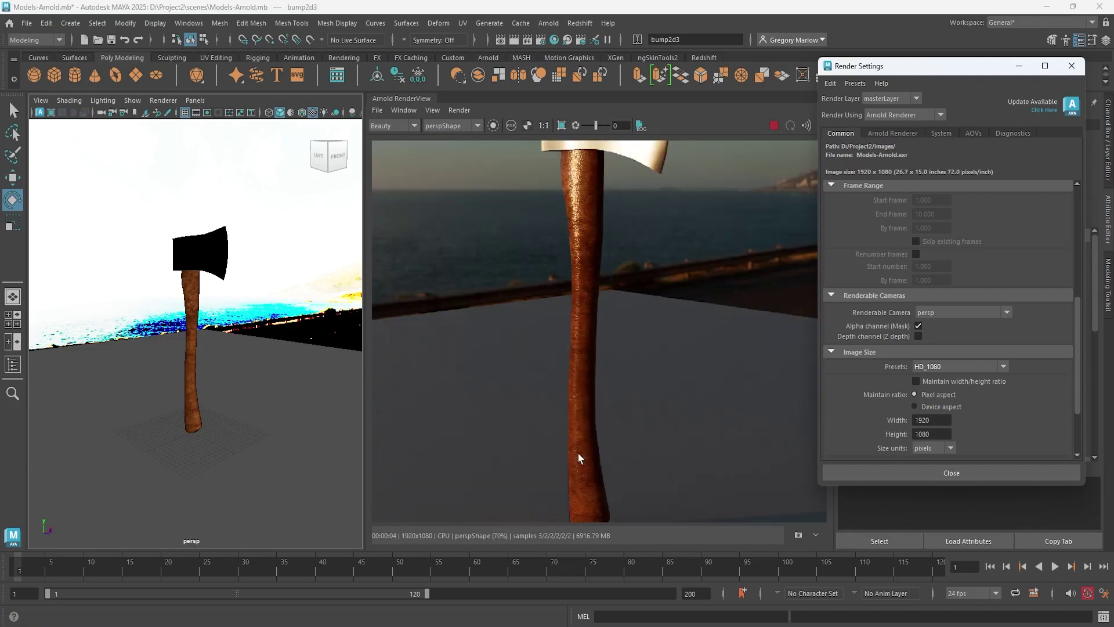
Turn on smooth mesh preview for the axe handle and close the Render Settings window.
{"action": "left_click", "coordinate": [192, 390]}
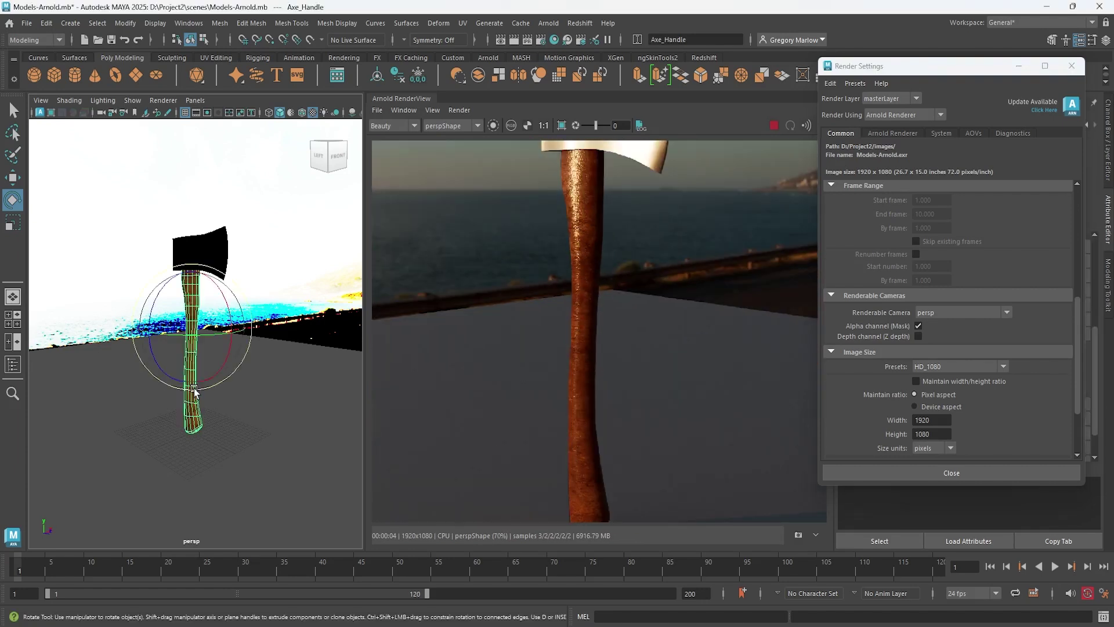
{"action": "key", "text": "3"}
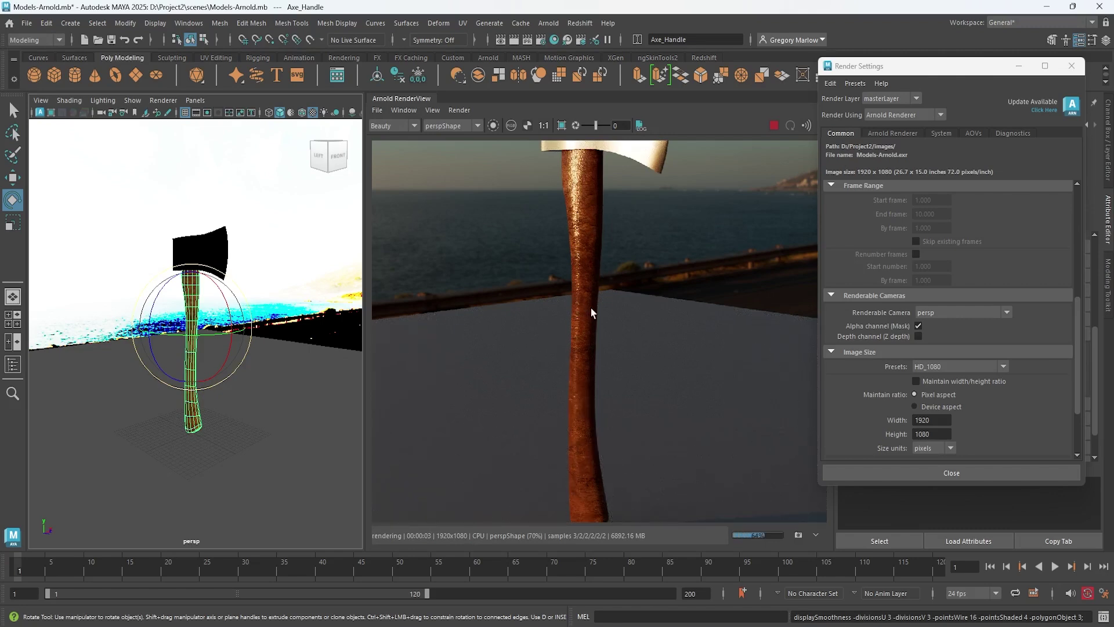
{"action": "left_click", "coordinate": [1073, 68]}
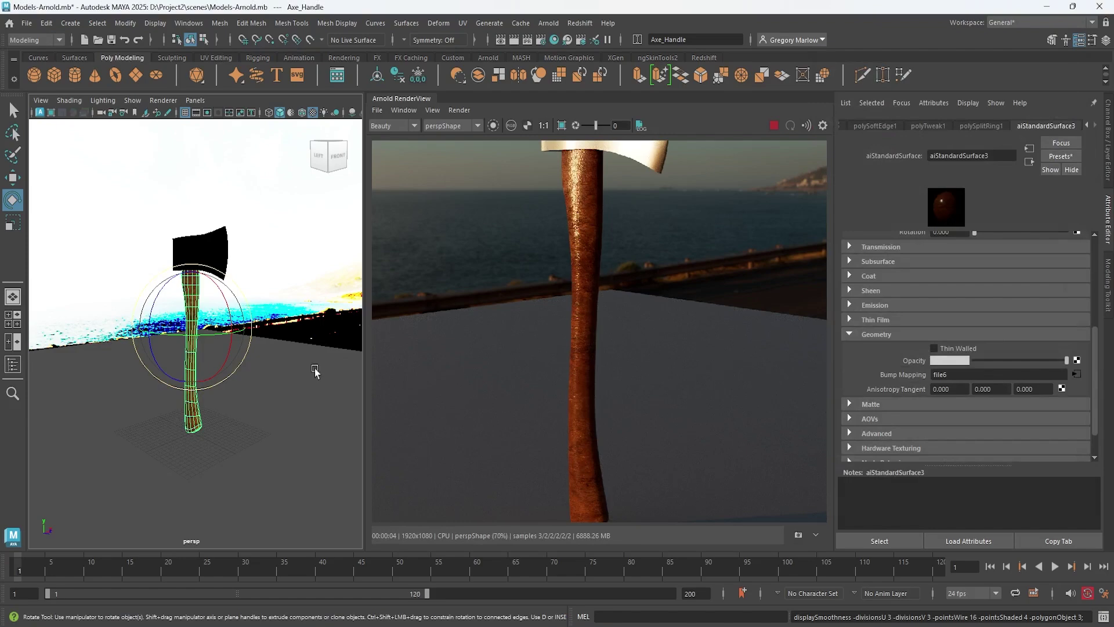
{"action": "right_click_drag", "start_coordinate": [186, 418], "coordinate": [328, 423], "text": "alt"}
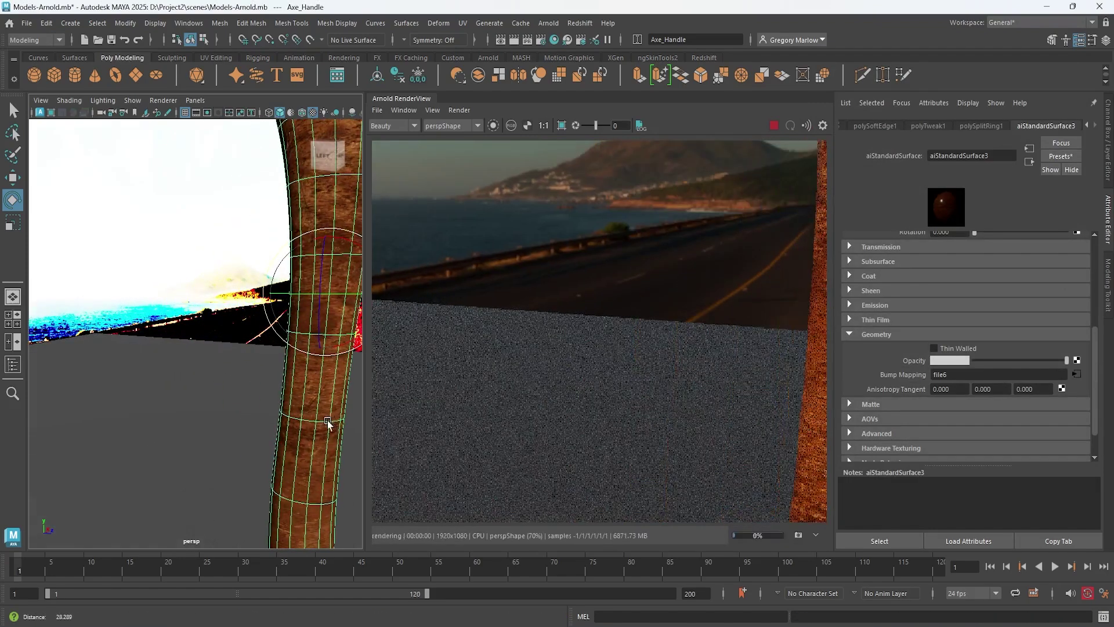
Examine the handle's surface relief and highlights up close and from farther out in the Arnold render.
{"action": "middle_click_drag", "start_coordinate": [328, 424], "coordinate": [233, 489], "text": "alt"}
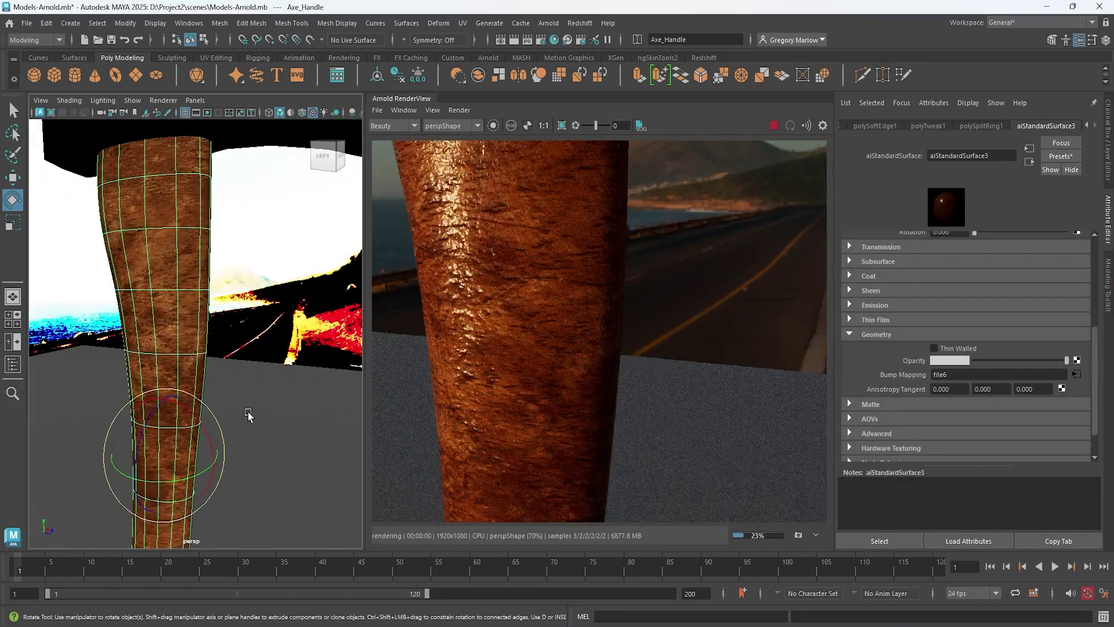
{"action": "scroll", "coordinate": [249, 411], "scroll_direction": "down", "scroll_amount": 3}
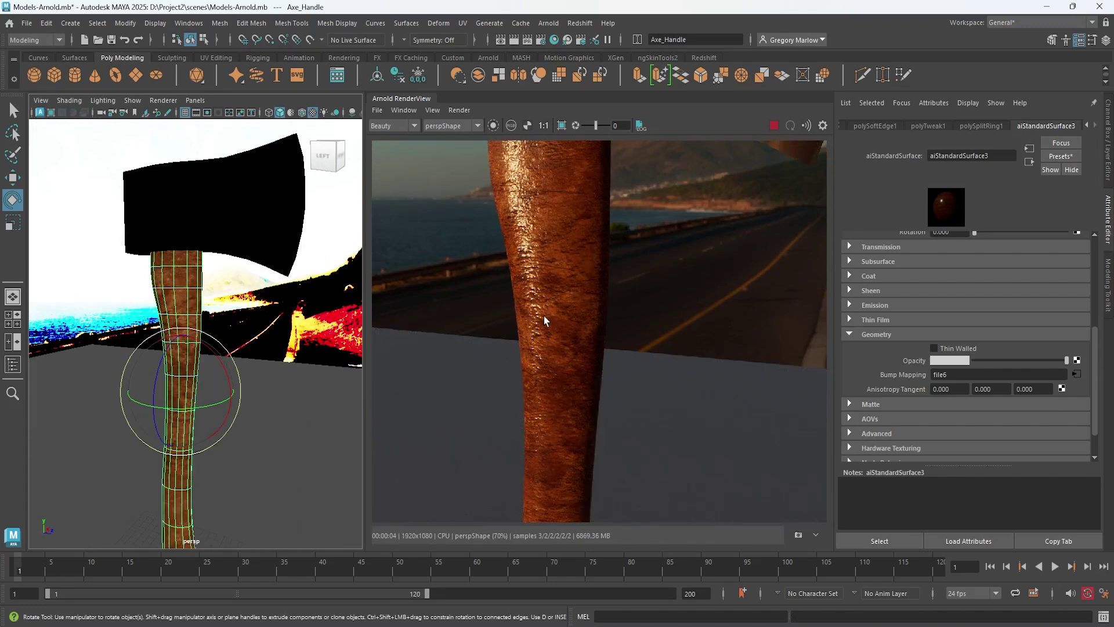
{"action": "scroll", "coordinate": [549, 318], "scroll_direction": "down", "scroll_amount": 2}
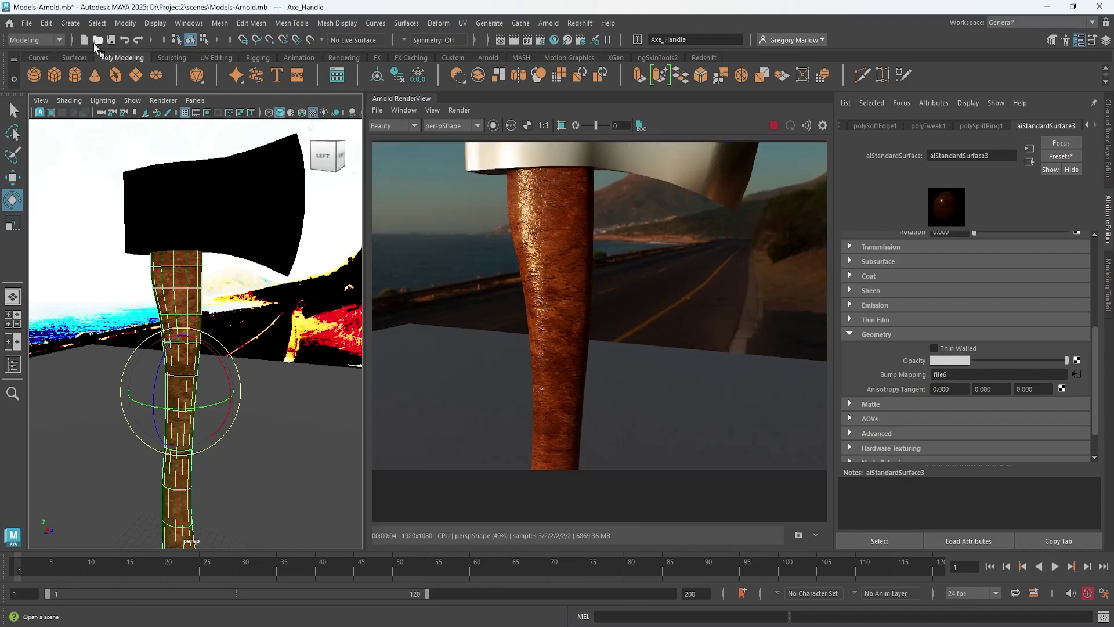
Open the UV Editor for the axe handle and display the wood texture behind its UV shells, keeping the render visible.
{"action": "left_click", "coordinate": [36, 40]}
{"action": "left_click", "coordinate": [37, 44]}
{"action": "left_click", "coordinate": [462, 22]}
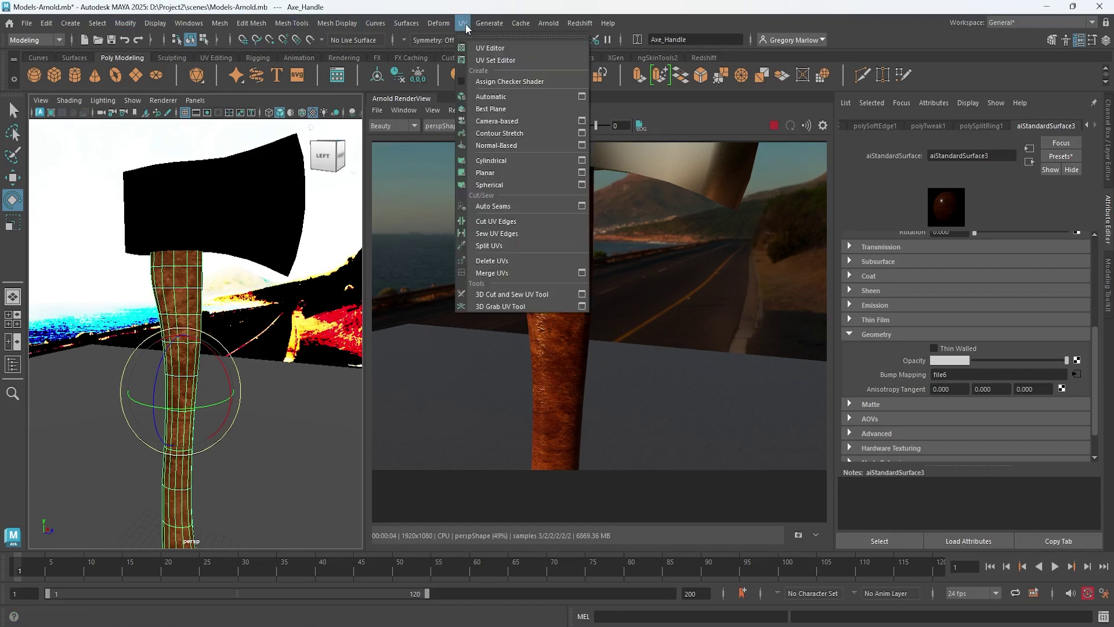
{"action": "left_click", "coordinate": [485, 48]}
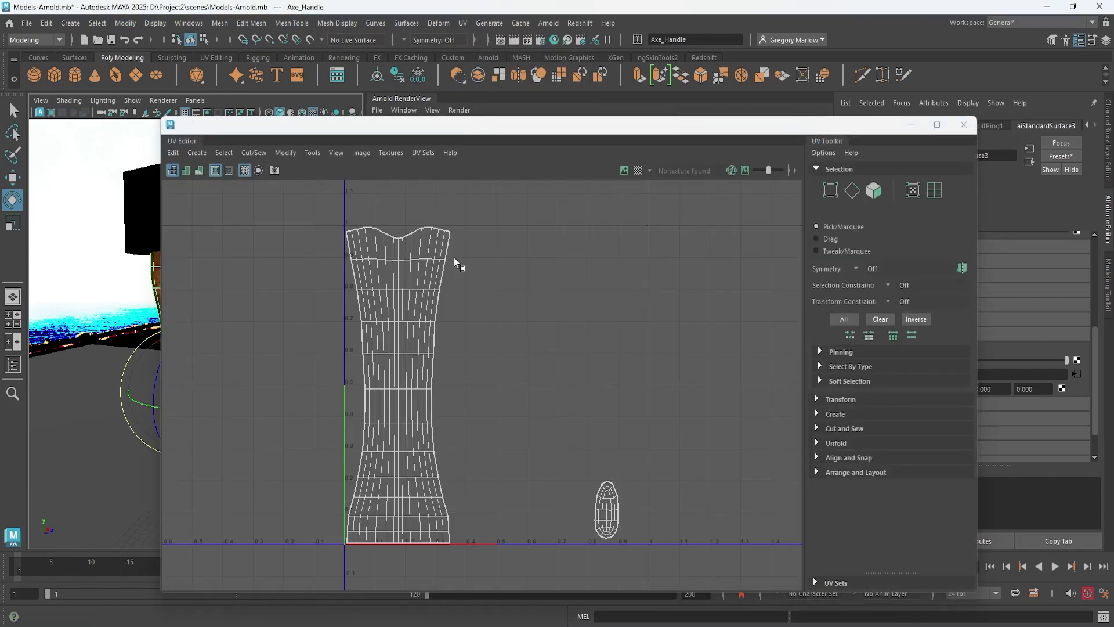
{"action": "left_click_drag", "start_coordinate": [499, 125], "coordinate": [972, 80]}
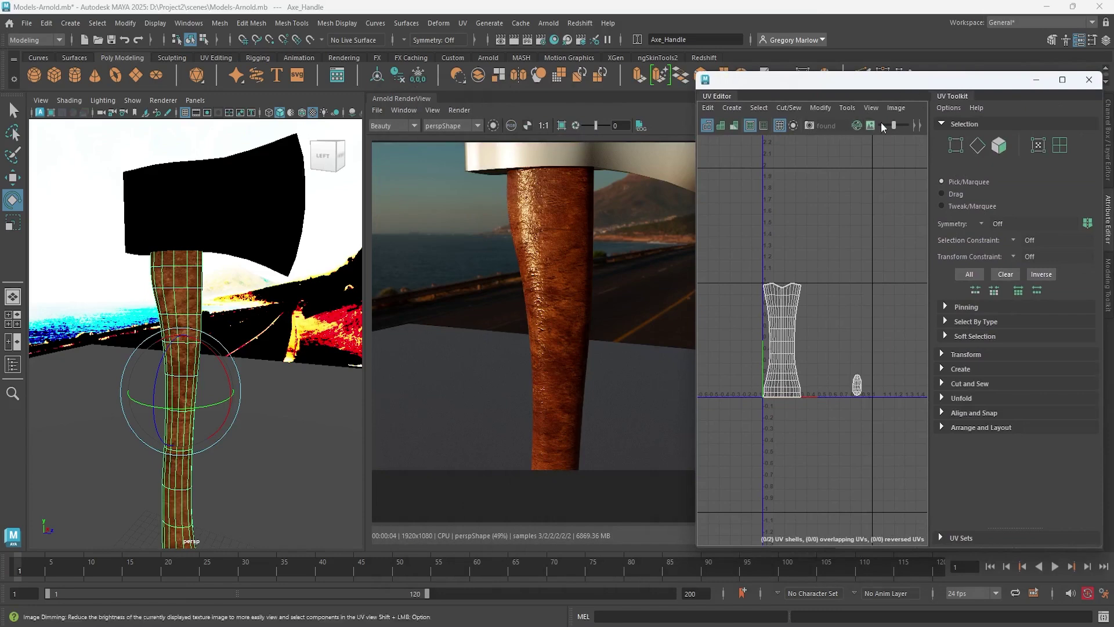
{"action": "left_click_drag", "start_coordinate": [697, 157], "coordinate": [520, 159]}
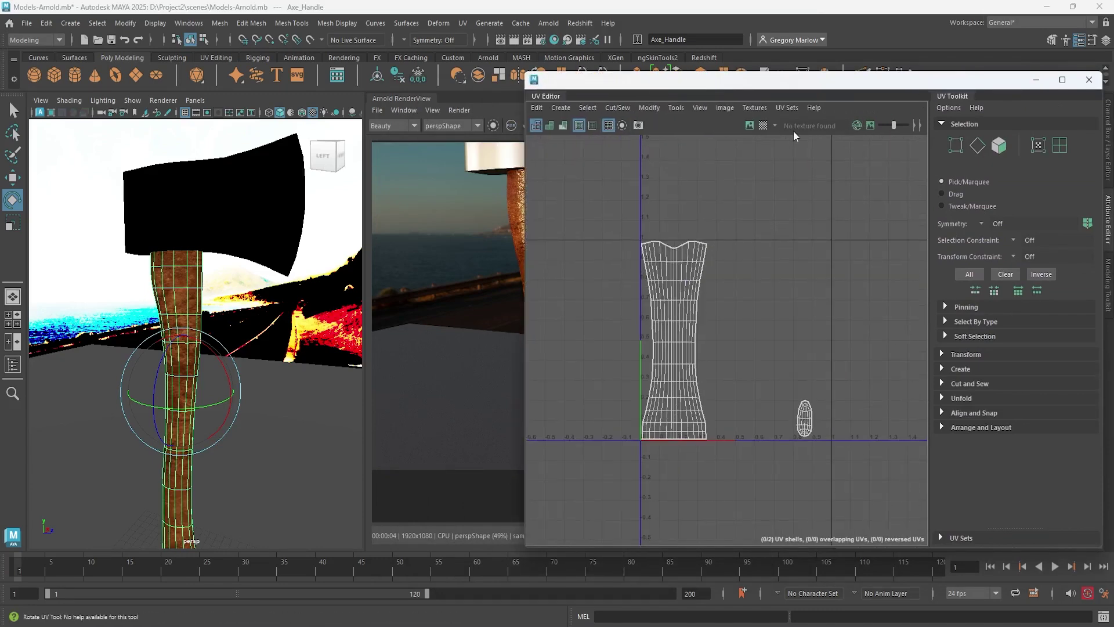
{"action": "left_click", "coordinate": [749, 125]}
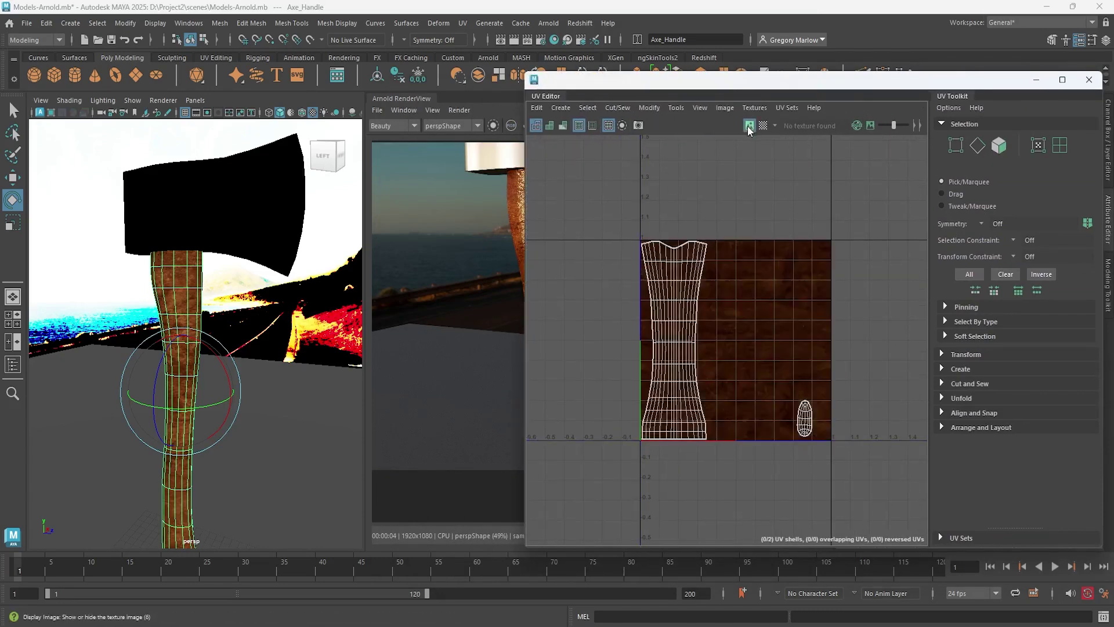
{"action": "scroll", "coordinate": [673, 307], "scroll_direction": "up", "scroll_amount": 4}
{"action": "scroll", "coordinate": [673, 308], "scroll_direction": "down", "scroll_amount": 1}
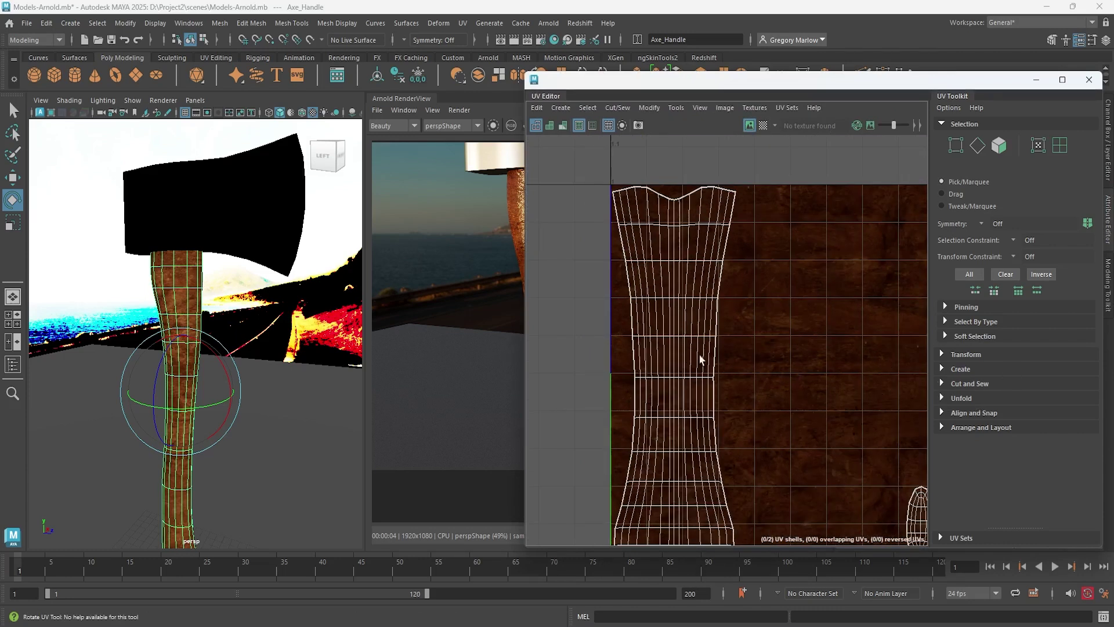
{"action": "left_click_drag", "start_coordinate": [701, 88], "coordinate": [840, 72]}
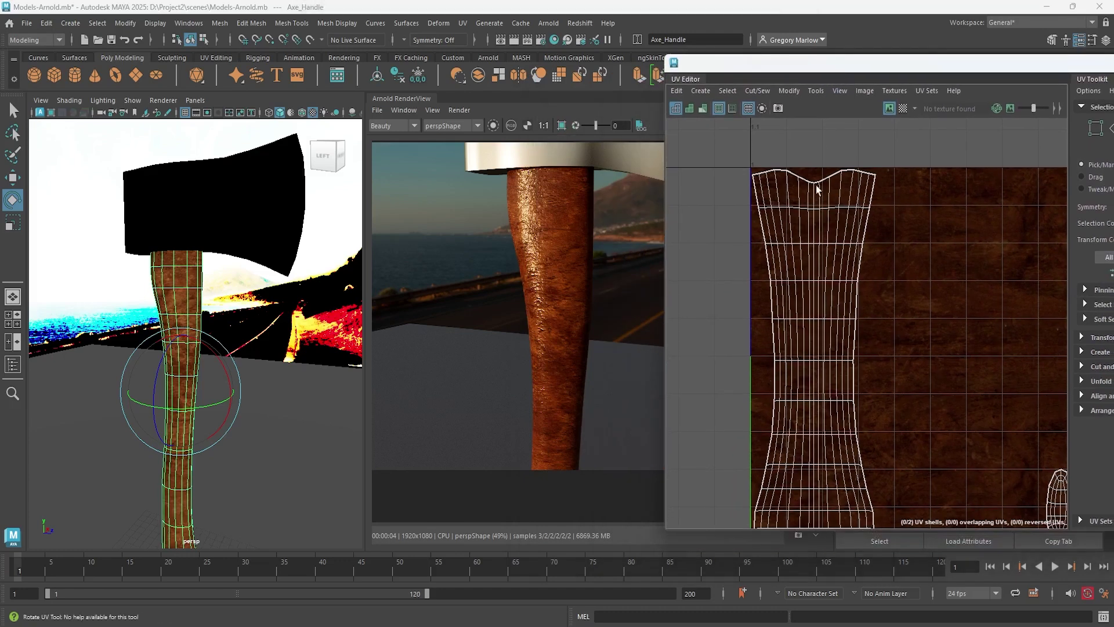
Try rotating the handle's long UV shell 90 degrees to horizontal and moving it into the upper part of the texture square.
{"action": "right_click", "coordinate": [834, 290]}
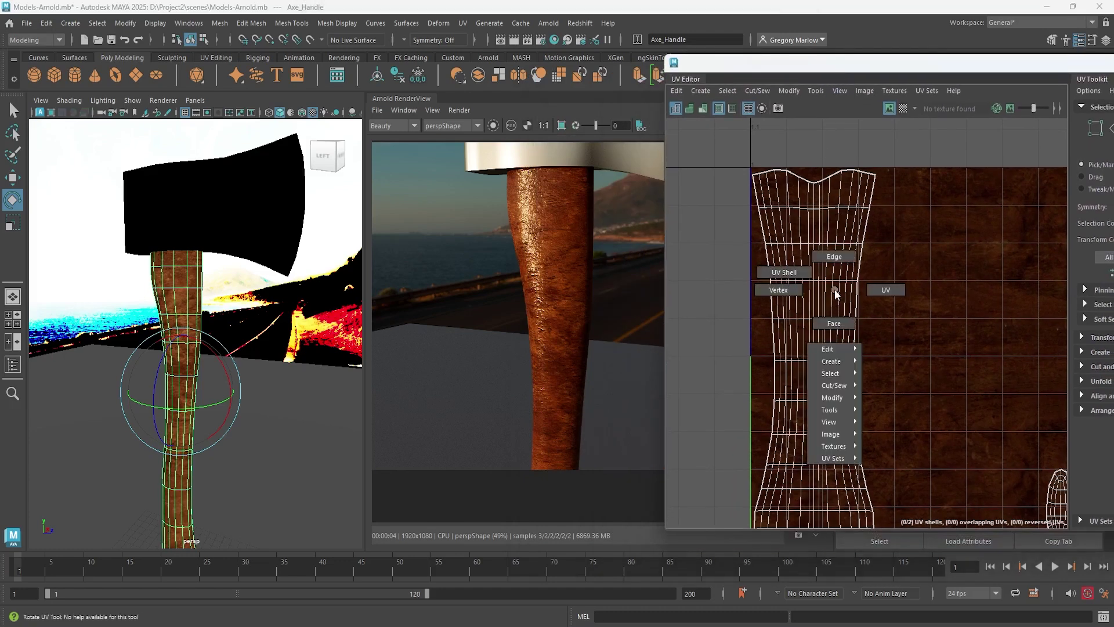
{"action": "left_click", "coordinate": [784, 272]}
{"action": "left_click", "coordinate": [817, 375]}
{"action": "left_click", "coordinate": [828, 345]}
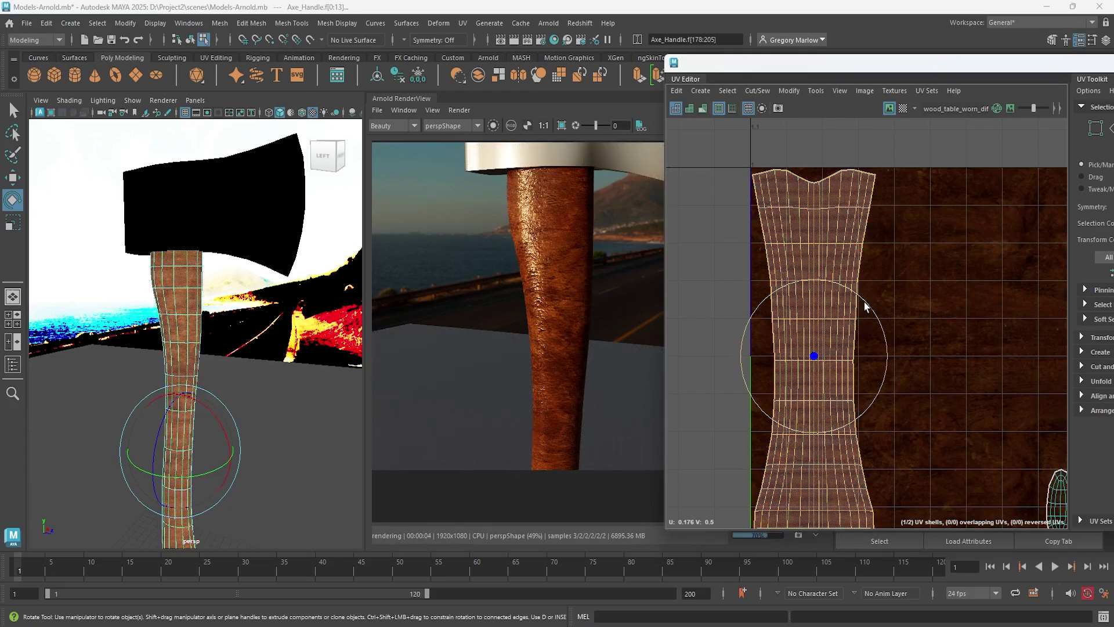
{"action": "mouse_move", "coordinate": [868, 309]}
{"action": "left_mouse_down"}
{"action": "mouse_move", "coordinate": [897, 364]}
{"action": "mouse_move", "coordinate": [895, 433]}
{"action": "left_mouse_up"}
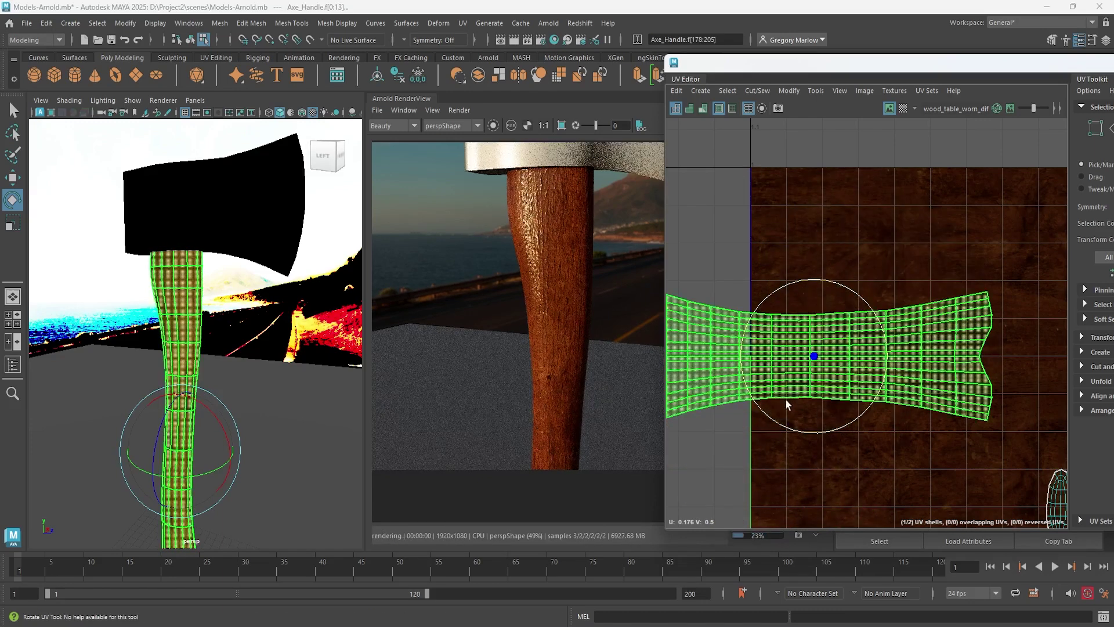
{"action": "key", "text": "w"}
{"action": "left_click_drag", "start_coordinate": [822, 352], "coordinate": [942, 248]}
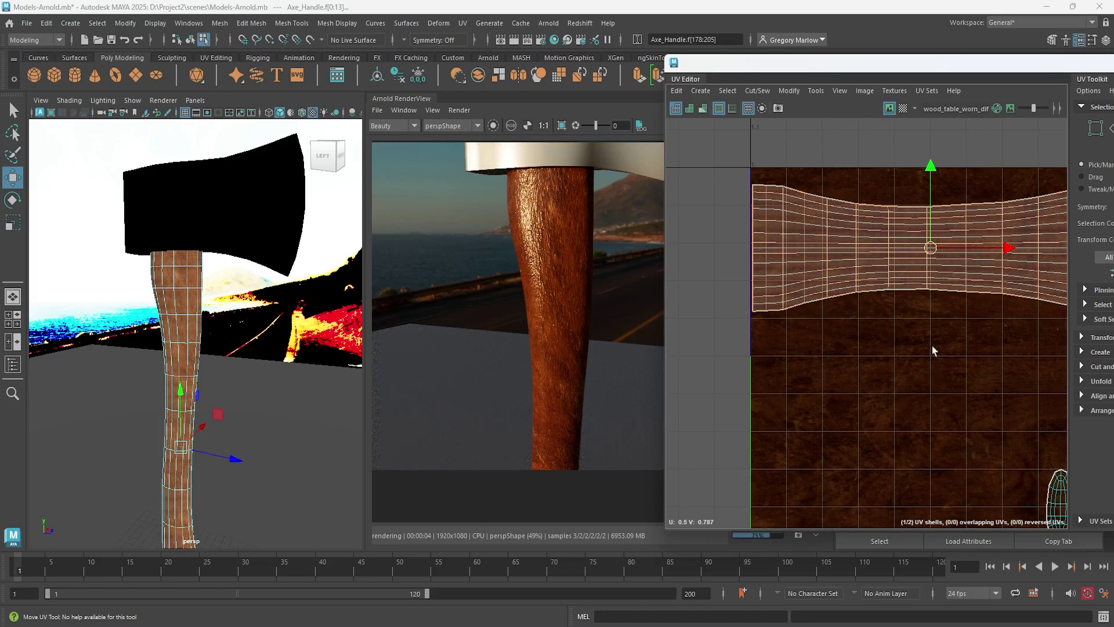
{"action": "scroll", "coordinate": [867, 385], "scroll_direction": "down", "scroll_amount": 3}
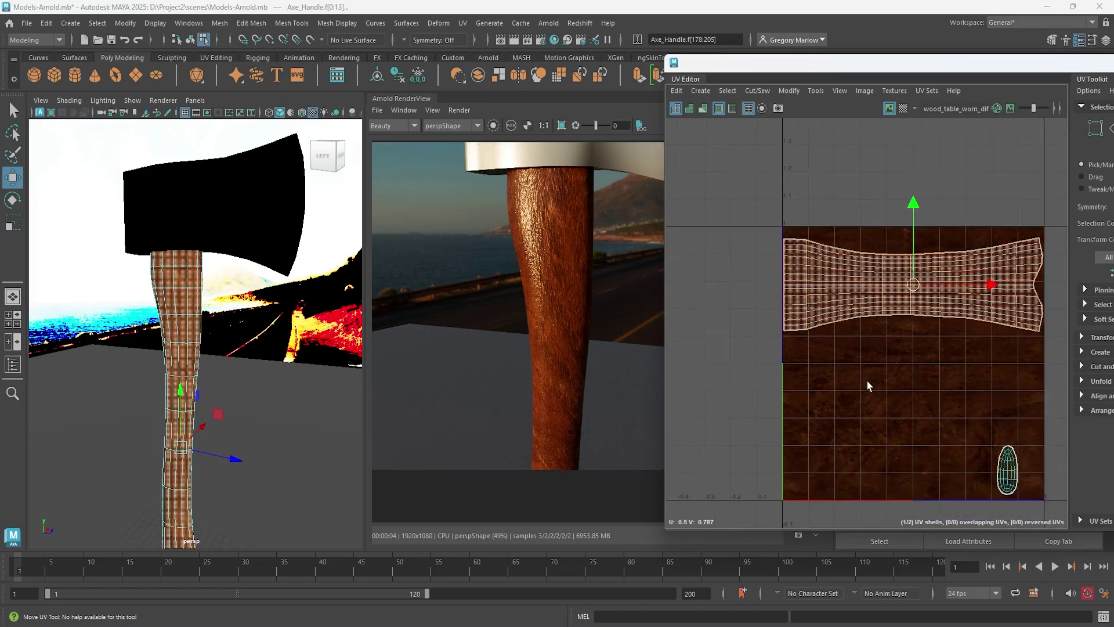
{"action": "middle_click_drag", "start_coordinate": [917, 398], "coordinate": [864, 363], "text": "alt"}
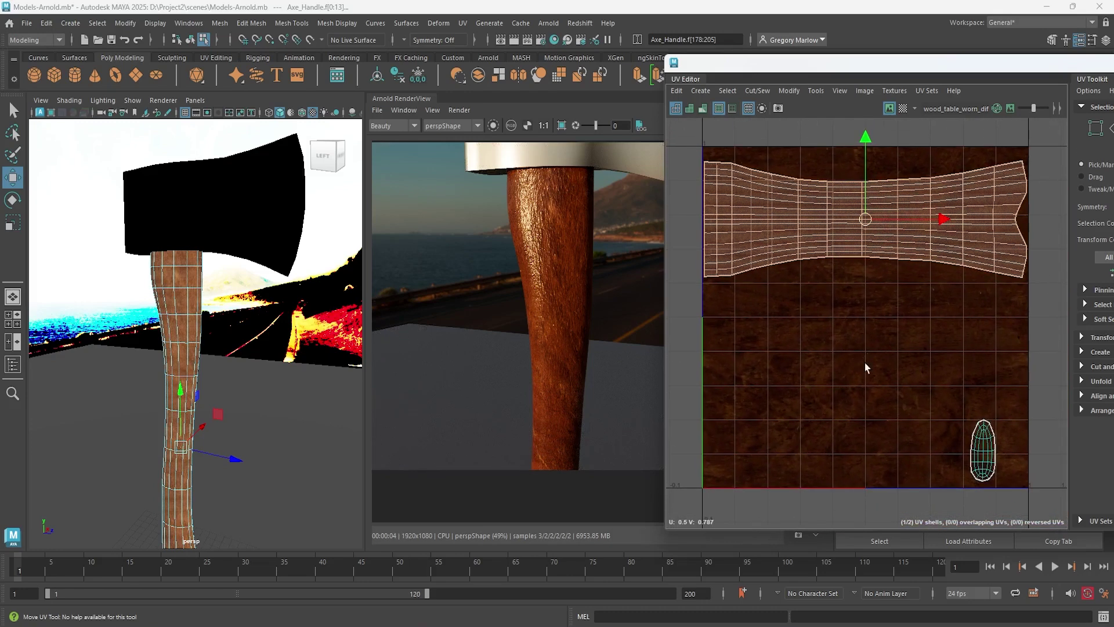
Undo the move and rotation of the handle's UV shell and close the UV Editor.
{"action": "left_click", "coordinate": [833, 520]}
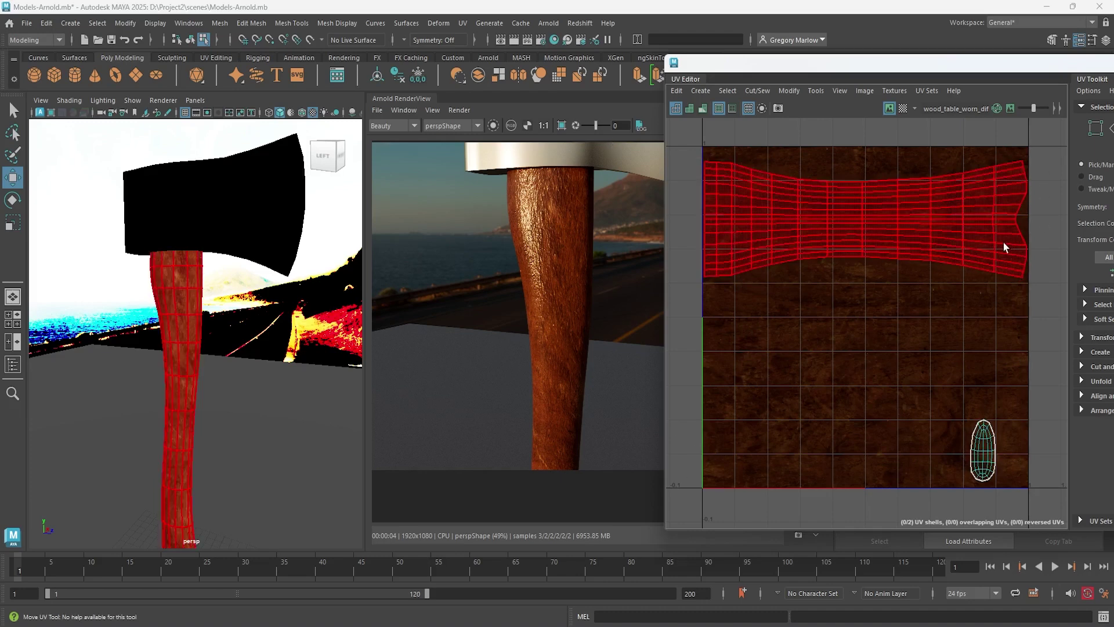
{"action": "key", "text": "ctrl+z"}
{"action": "key", "text": "ctrl+z"}
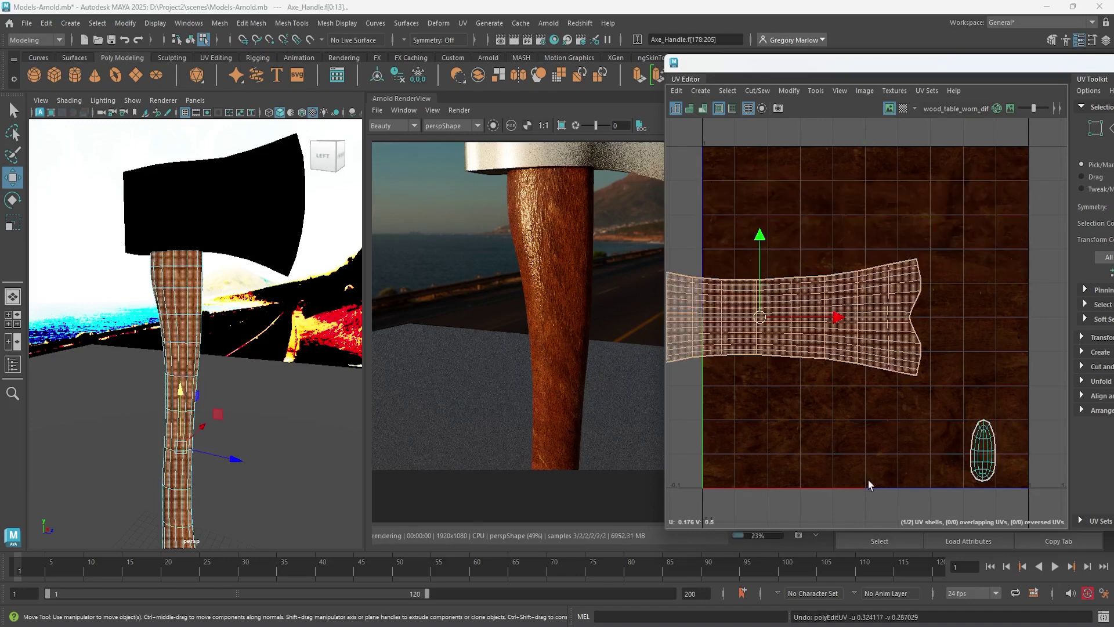
{"action": "key", "text": "ctrl+z"}
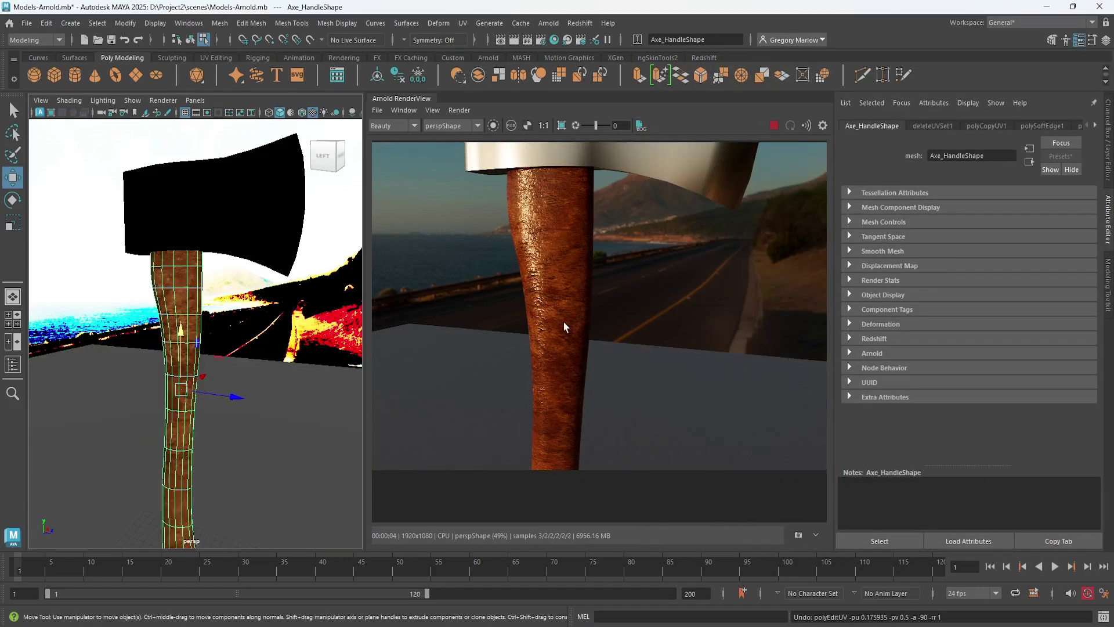
Set Rotate UV to 90 on the 2D placement of the base color texture in the handle's aiStandardSurface3 material.
{"action": "left_click", "coordinate": [1096, 125]}
{"action": "left_click", "coordinate": [1095, 125]}
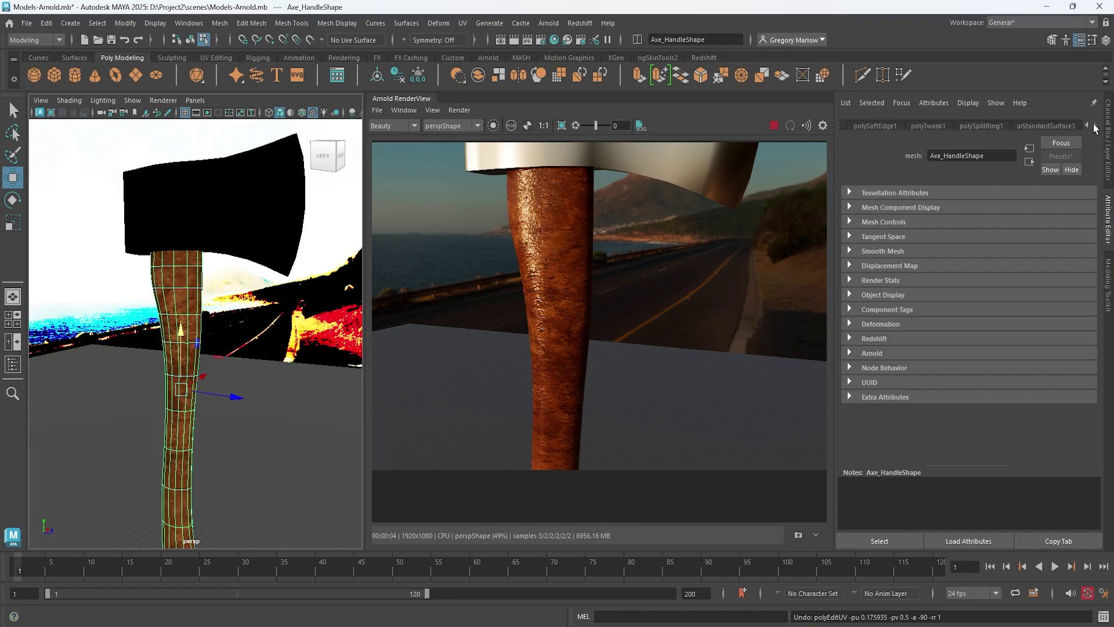
{"action": "left_click", "coordinate": [1061, 126]}
{"action": "left_click", "coordinate": [974, 343]}
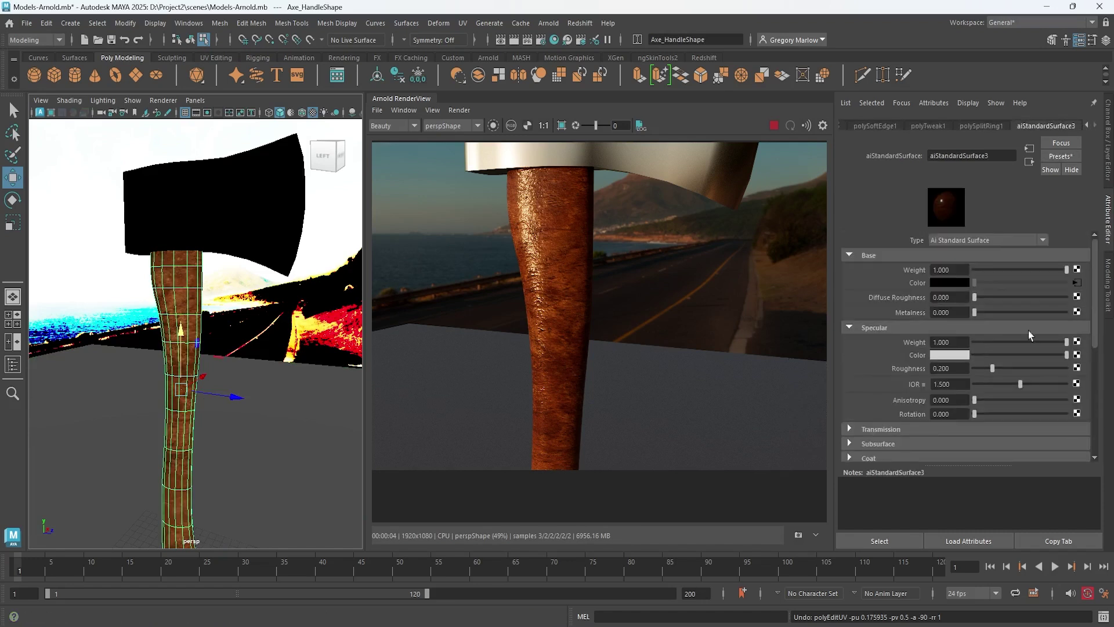
{"action": "left_click", "coordinate": [1078, 282]}
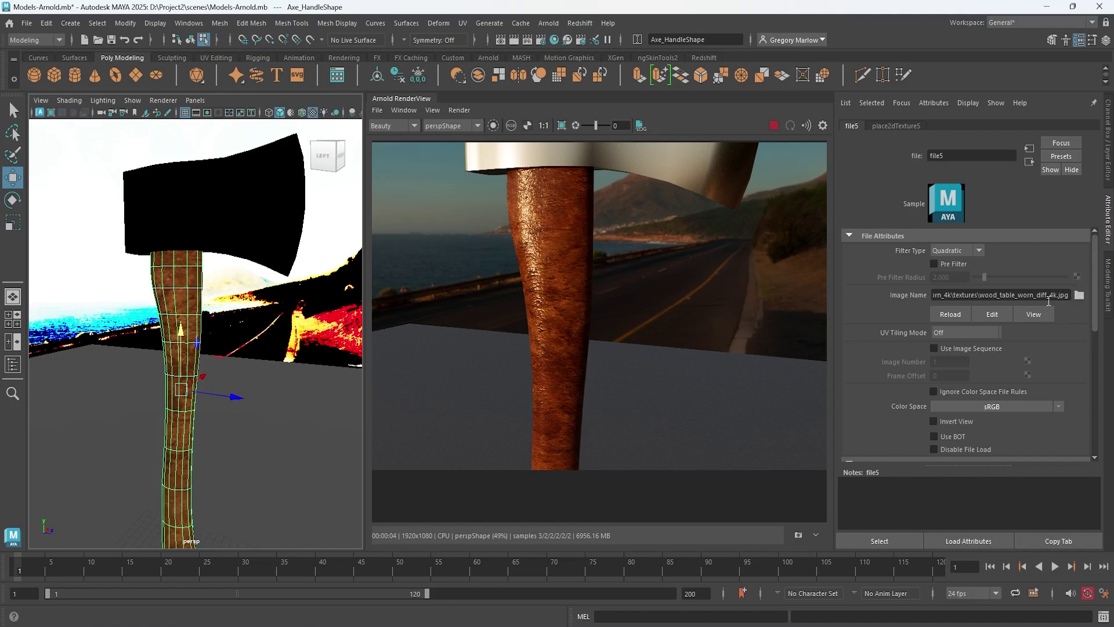
{"action": "left_click", "coordinate": [899, 127]}
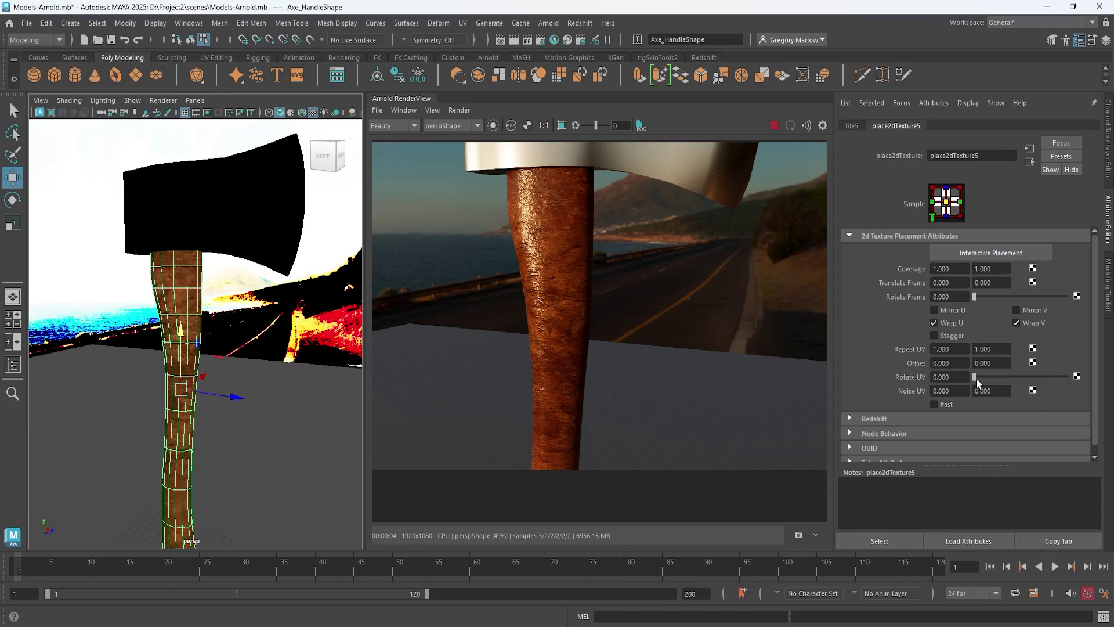
{"action": "left_click_drag", "start_coordinate": [977, 379], "coordinate": [986, 378]}
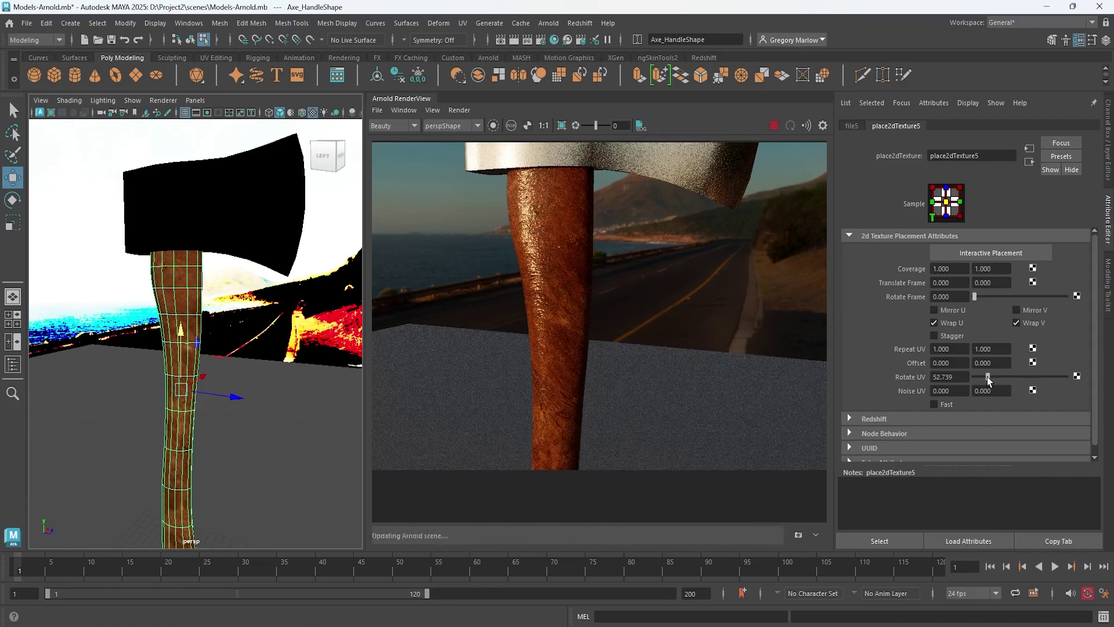
{"action": "double_click", "coordinate": [950, 377]}
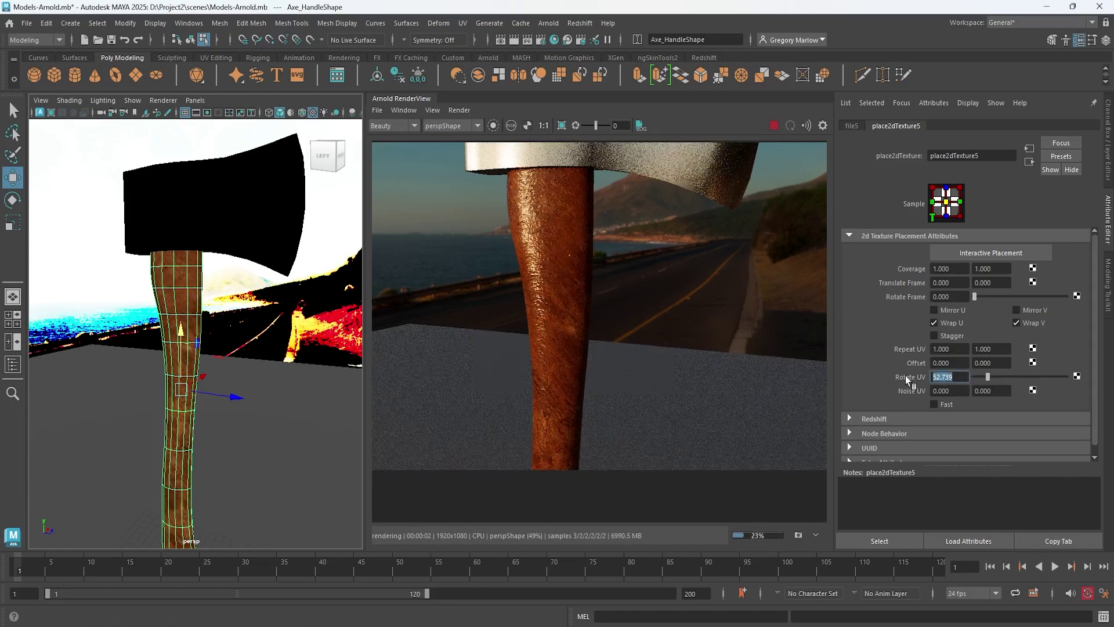
{"action": "type", "text": "90"}
{"action": "key", "text": "Return"}
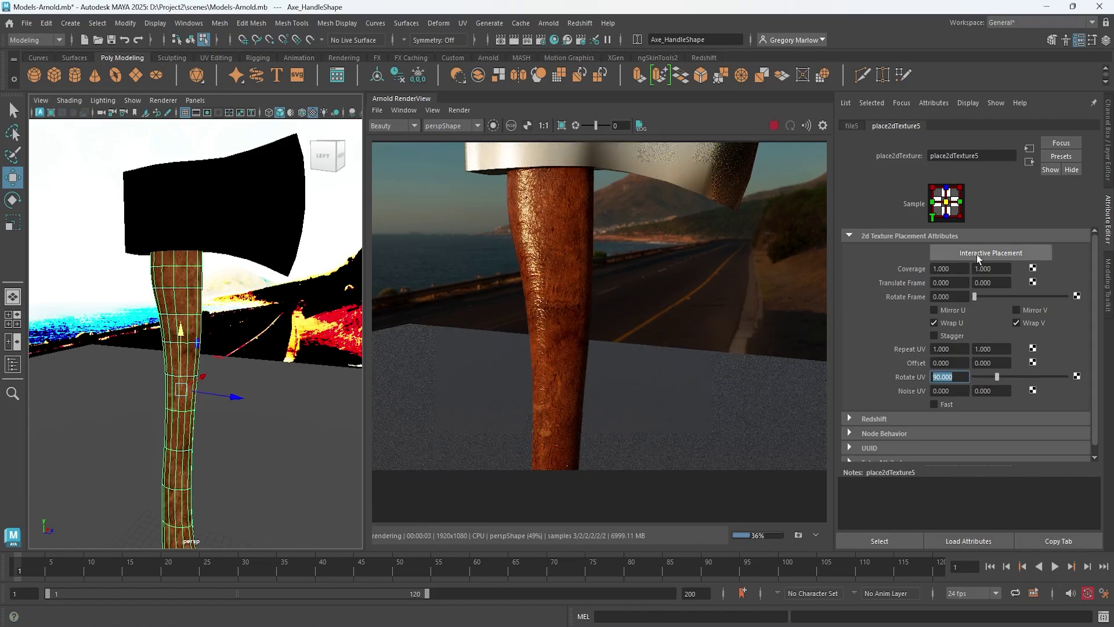
Set Rotate UV to 90 on the 2D placement of the handle's bump mapping texture, wood_table_worn_nor_dx_4k.exr.
{"action": "left_click", "coordinate": [1027, 161]}
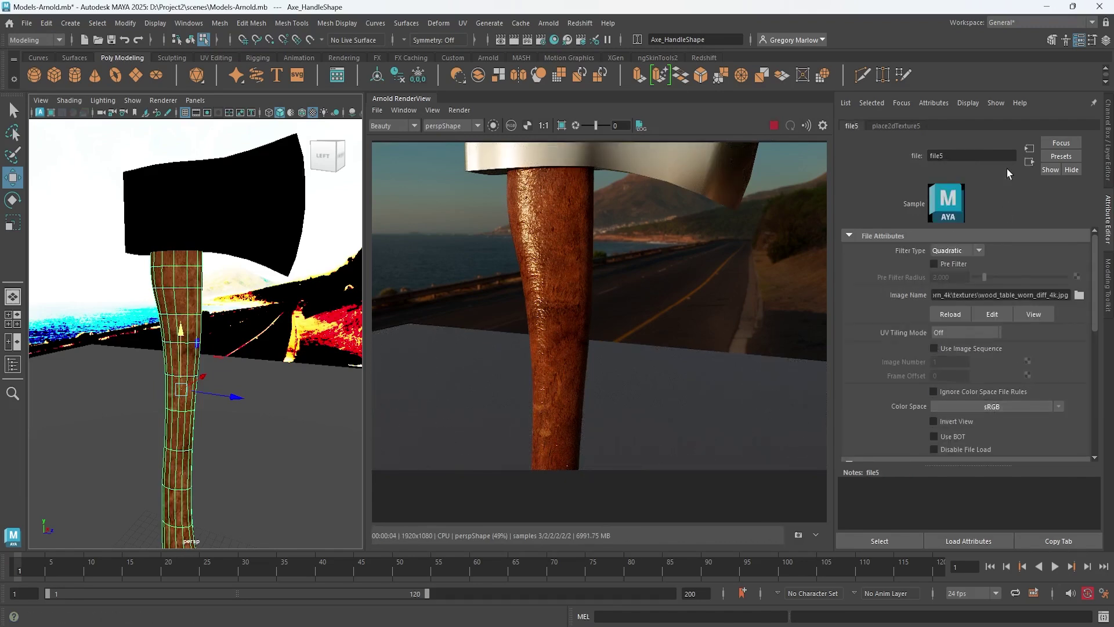
{"action": "left_click", "coordinate": [1029, 161]}
{"action": "scroll", "coordinate": [901, 390], "scroll_direction": "down", "scroll_amount": 5}
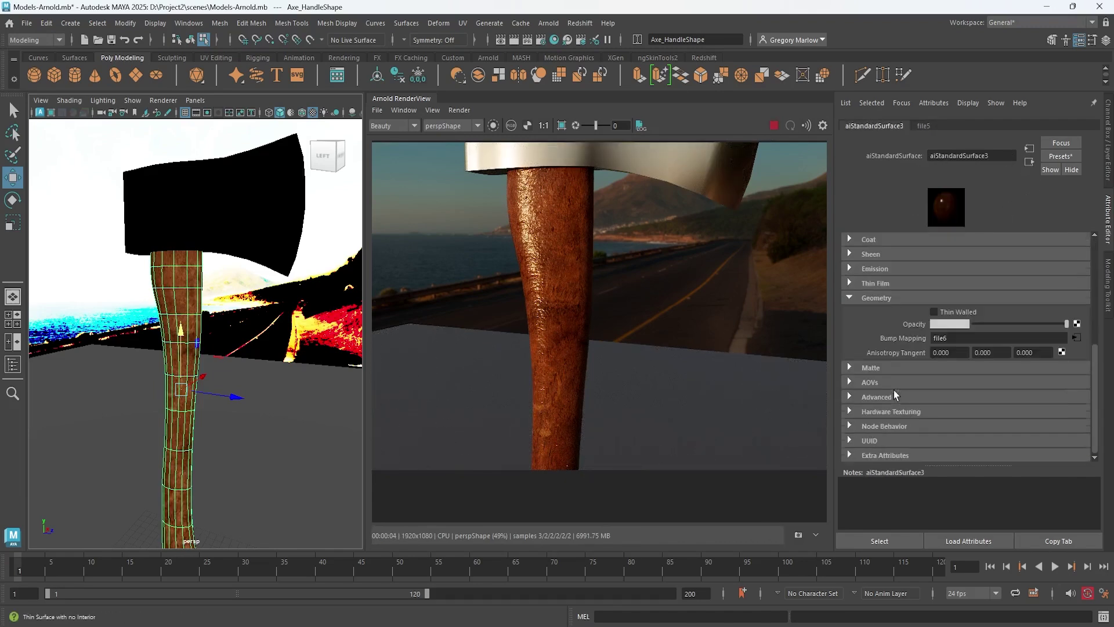
{"action": "left_click", "coordinate": [1077, 338]}
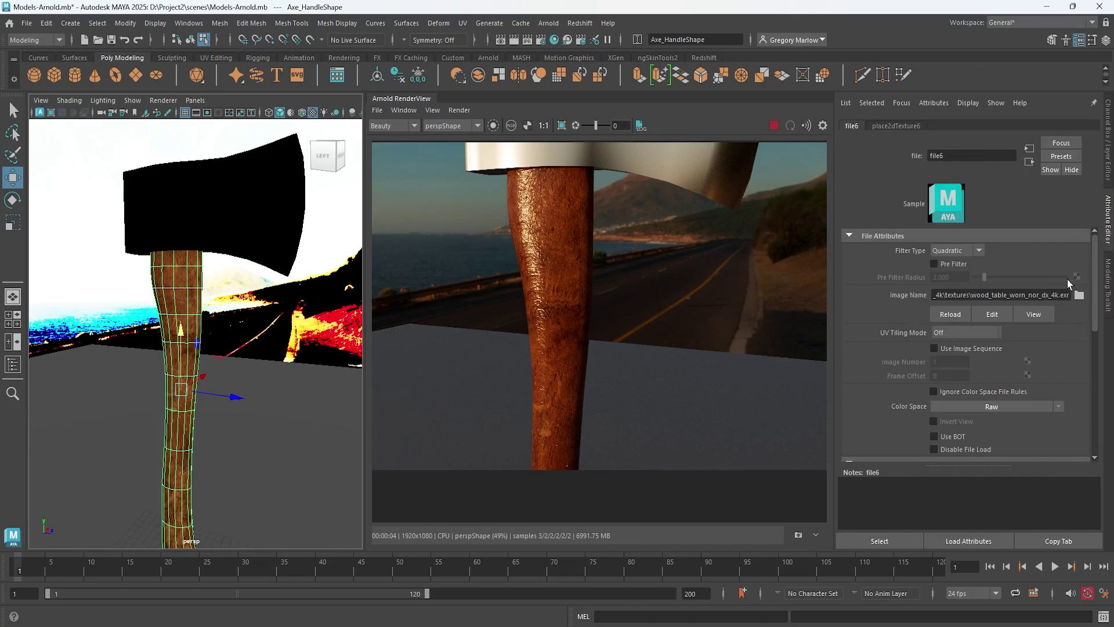
{"action": "left_click", "coordinate": [909, 126]}
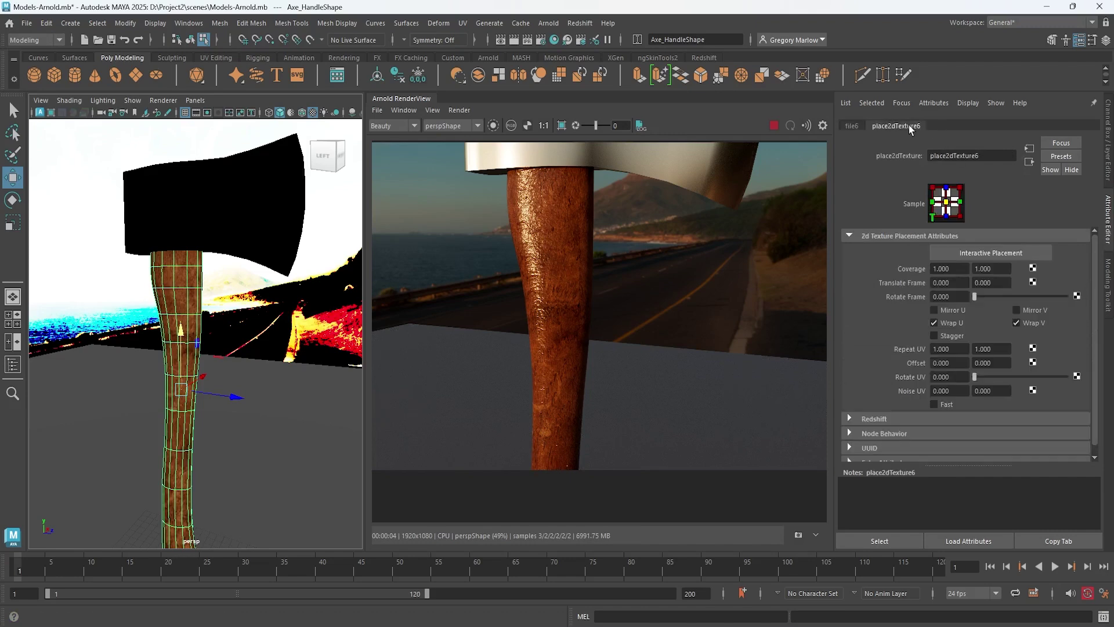
{"action": "left_click", "coordinate": [958, 377]}
{"action": "type", "text": "90"}
{"action": "key", "text": "Return"}
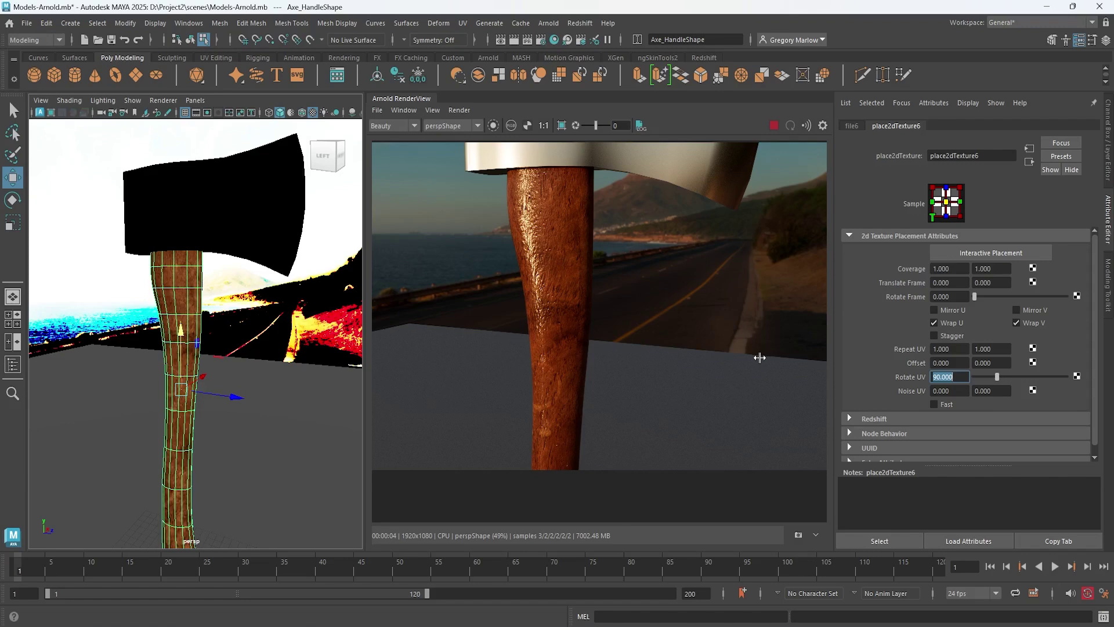
Select the axe head in object mode and switch to the Poly Haven Wood Table Worn page in Chrome.
{"action": "scroll", "coordinate": [616, 360], "scroll_direction": "down", "scroll_amount": 2}
{"action": "right_click_drag", "start_coordinate": [194, 369], "coordinate": [226, 316], "text": "alt"}
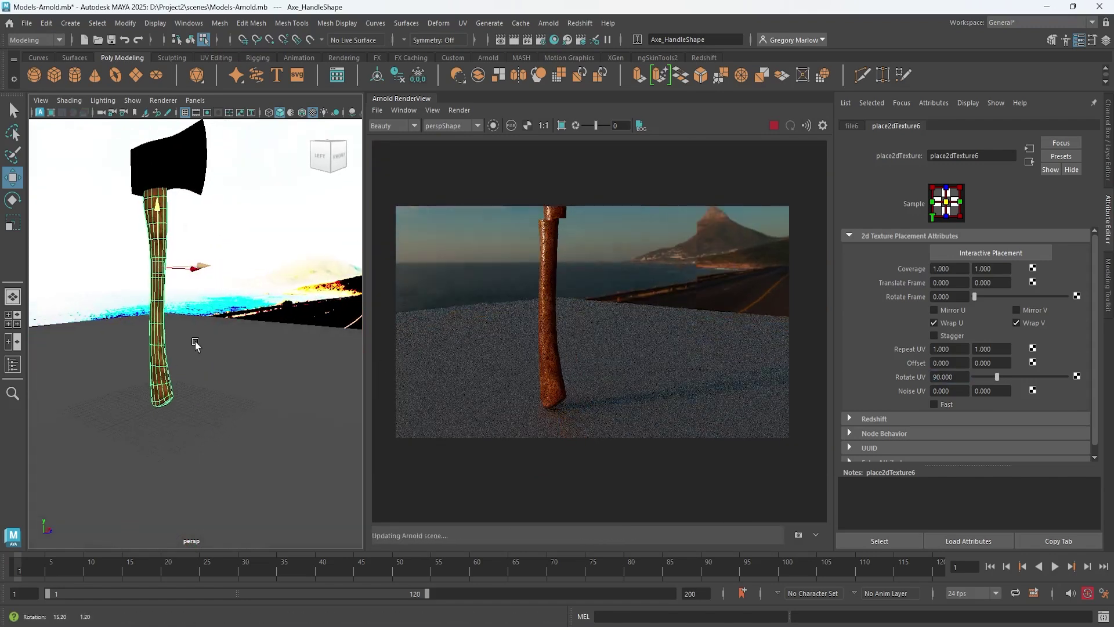
{"action": "left_click_drag", "start_coordinate": [244, 329], "coordinate": [213, 387], "text": "alt"}
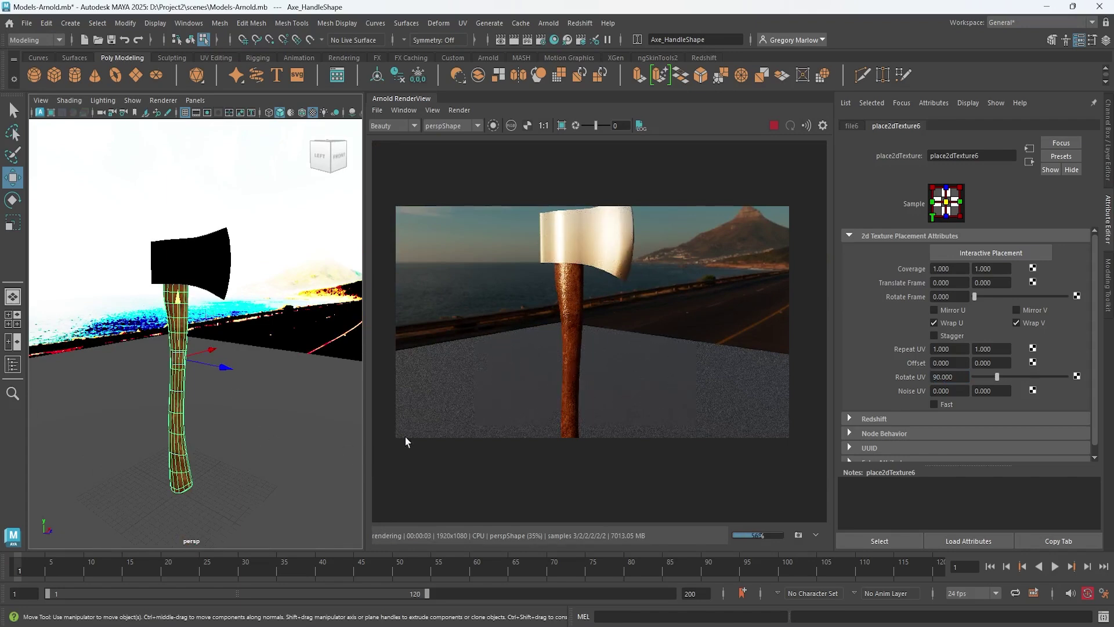
{"action": "right_click", "coordinate": [216, 271]}
{"action": "left_click", "coordinate": [203, 269]}
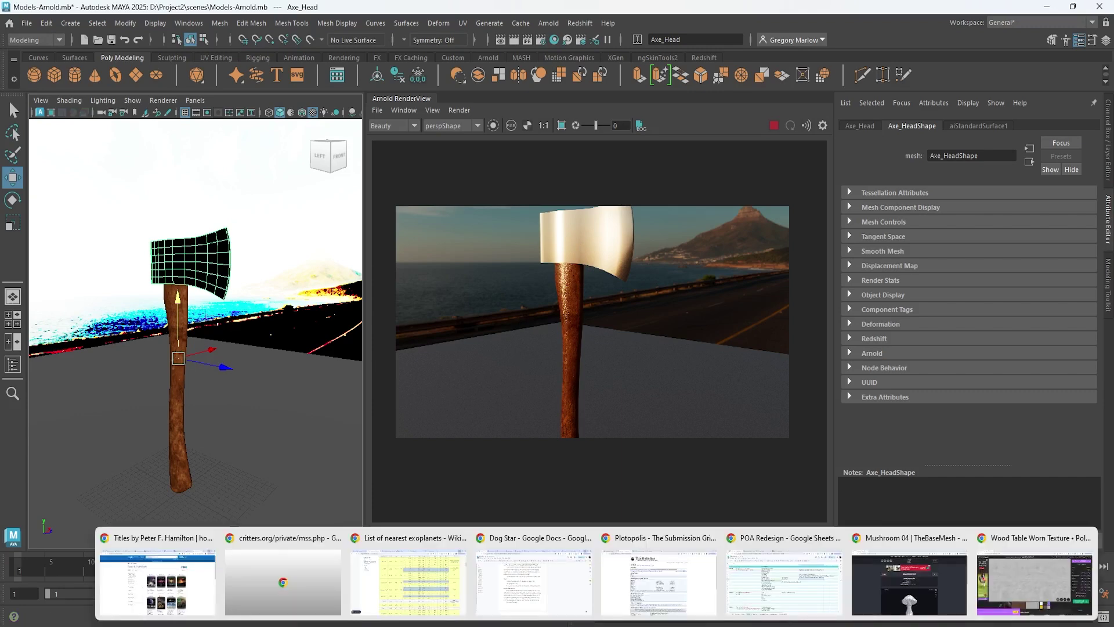
{"action": "left_click", "coordinate": [1010, 575]}
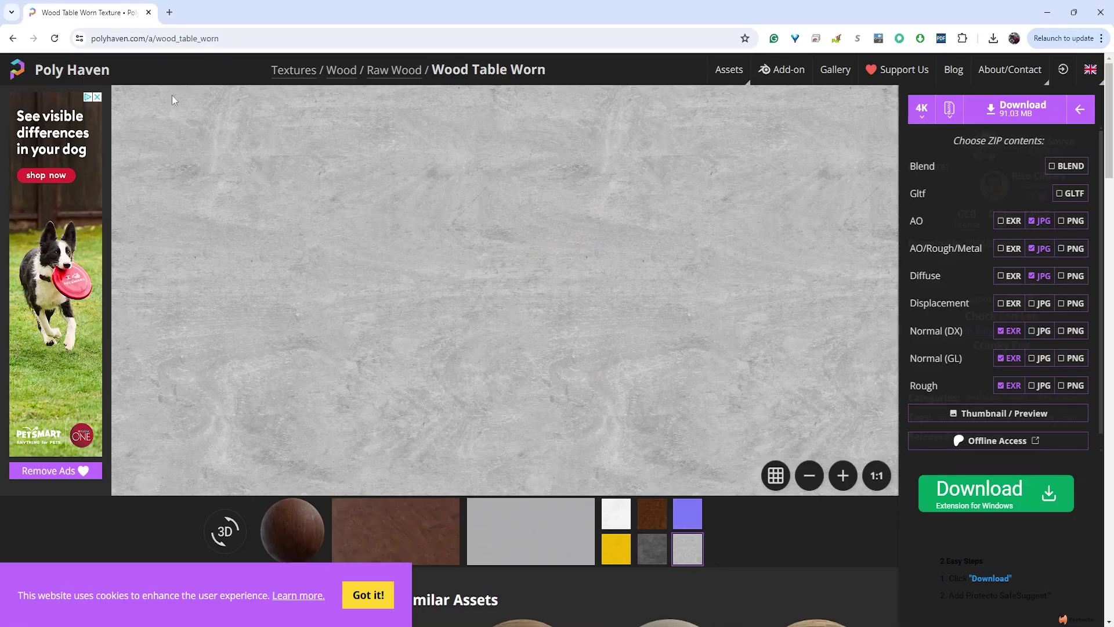
Return to the Poly Haven home page, open the Metal category of the texture library and look through its materials.
{"action": "left_click", "coordinate": [54, 74]}
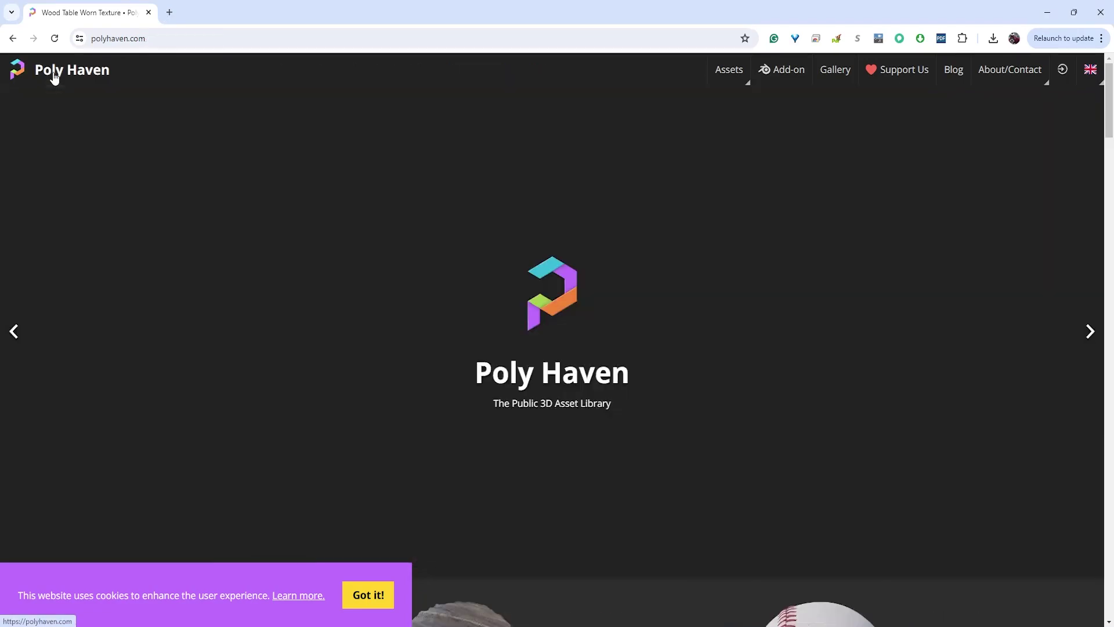
{"action": "scroll", "coordinate": [371, 499], "scroll_direction": "down", "scroll_amount": 10}
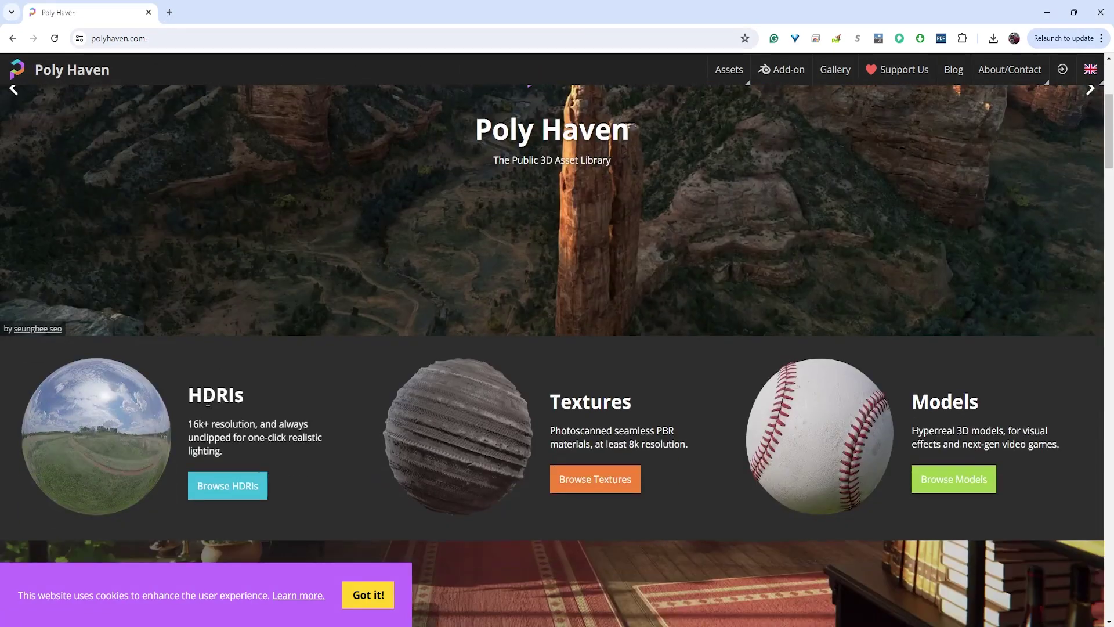
{"action": "scroll", "coordinate": [189, 416], "scroll_direction": "up", "scroll_amount": 3}
{"action": "left_click", "coordinate": [582, 299]}
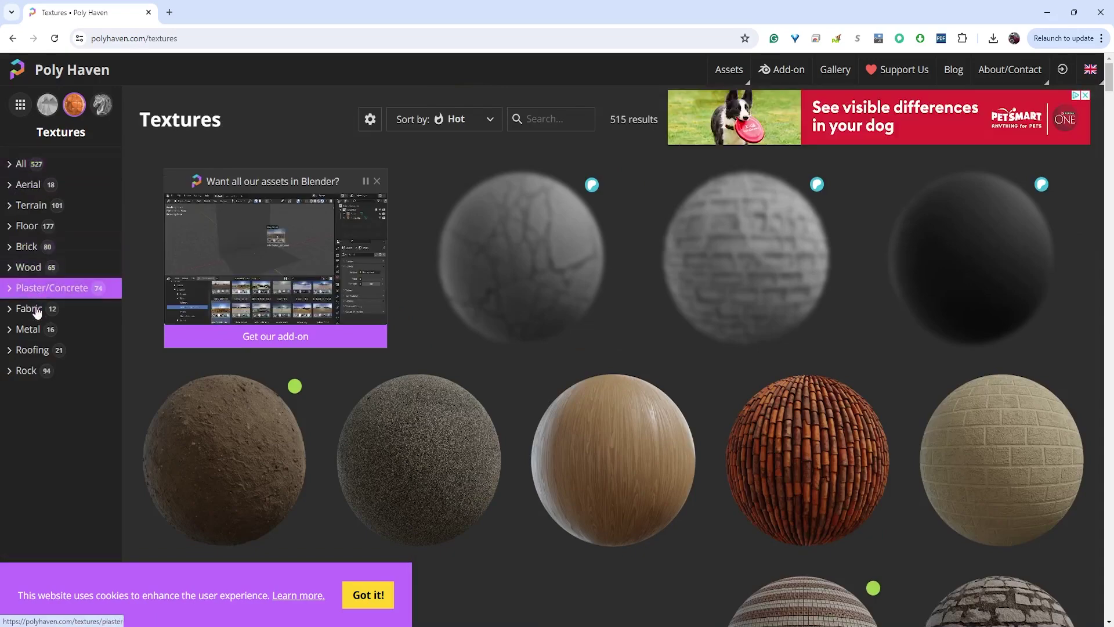
{"action": "left_click", "coordinate": [31, 331]}
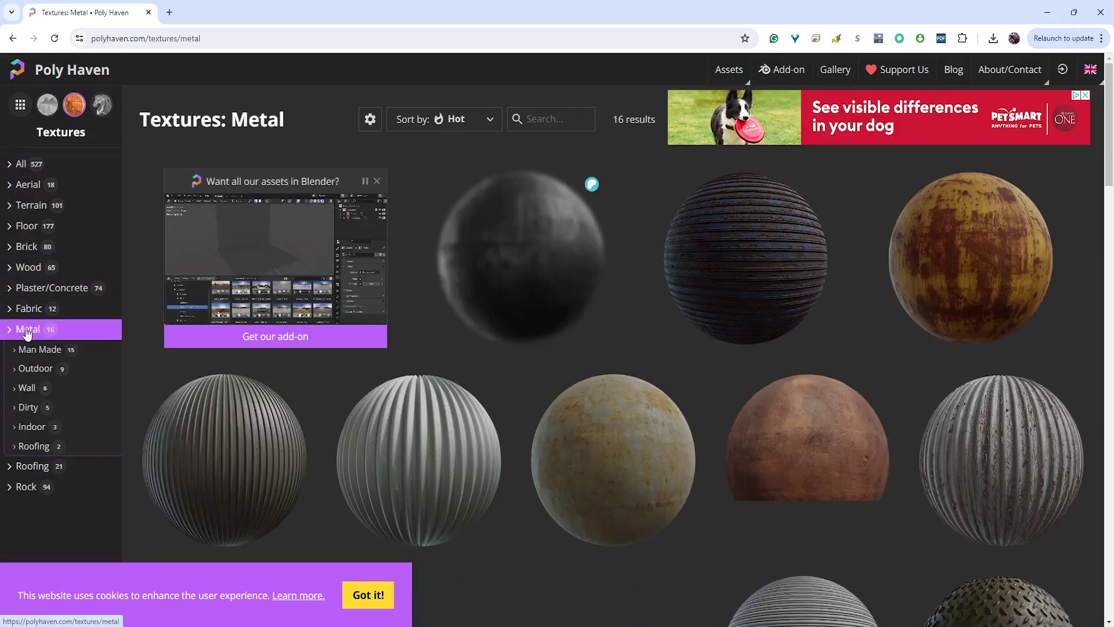
{"action": "scroll", "coordinate": [497, 415], "scroll_direction": "down", "scroll_amount": 12}
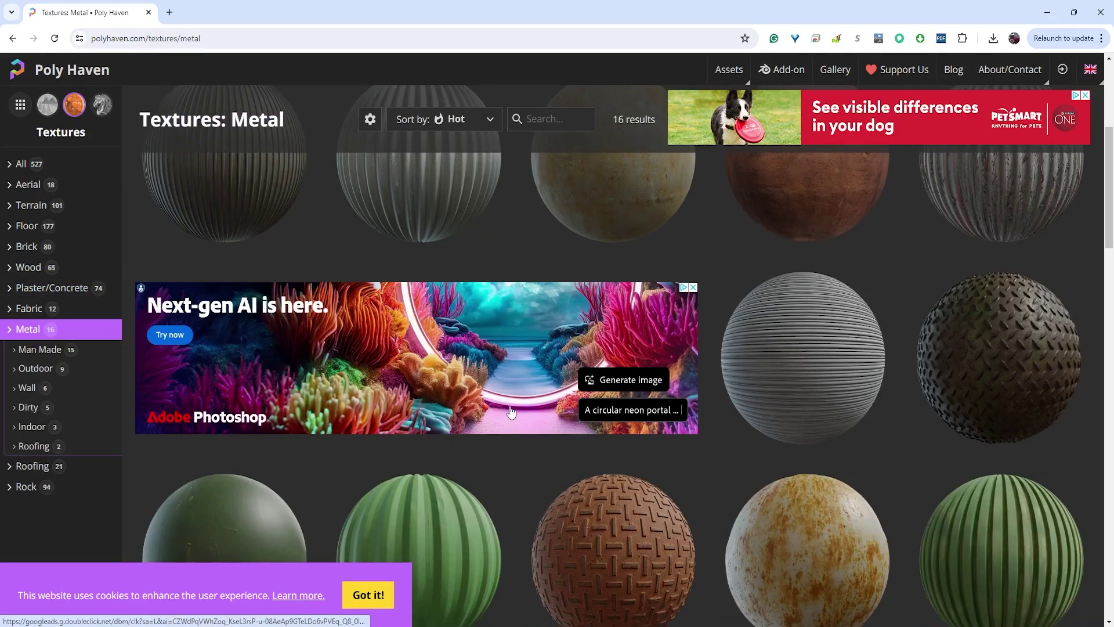
{"action": "scroll", "coordinate": [416, 417], "scroll_direction": "up", "scroll_amount": 5}
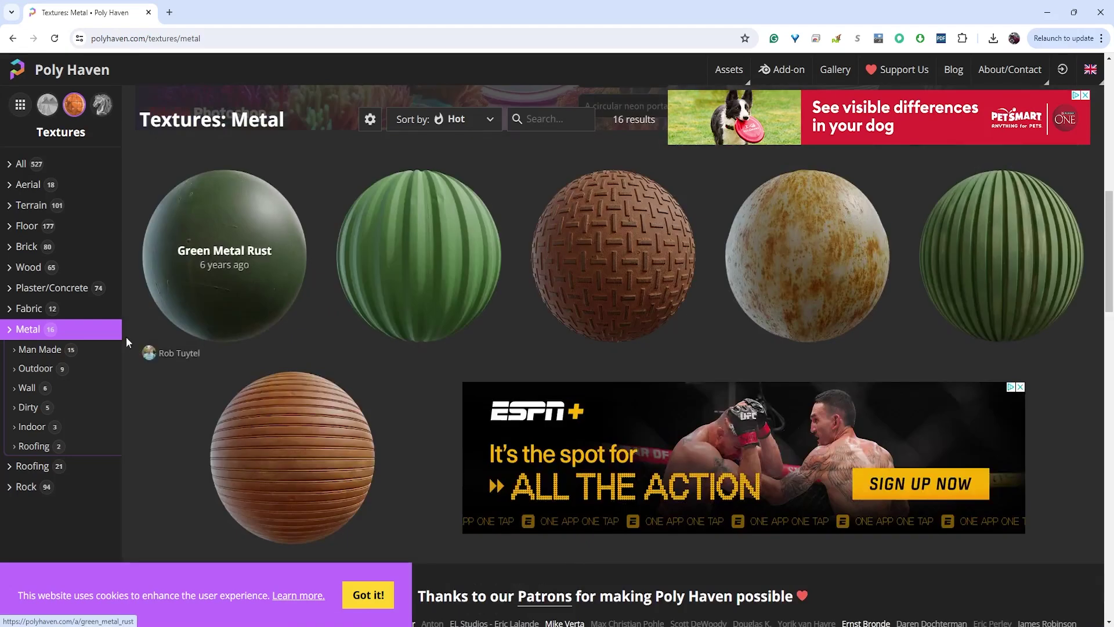
Browse the Man Made metal textures, checking the Outdoor > Wall, Outdoor > Indoor and Indoor subcategories.
{"action": "left_click", "coordinate": [28, 408]}
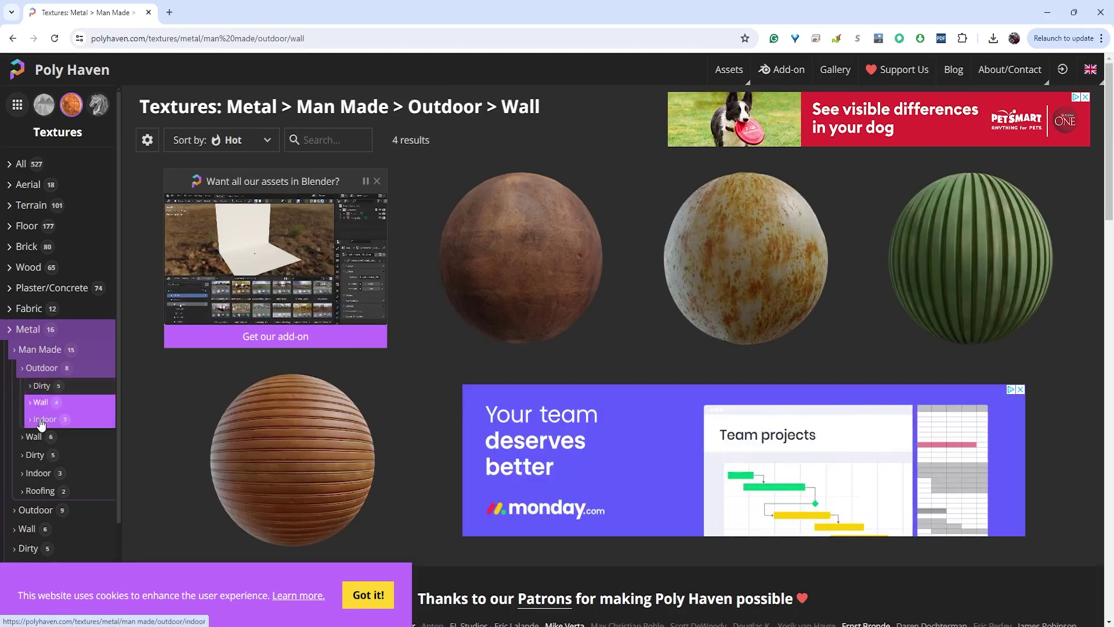
{"action": "left_click", "coordinate": [45, 420]}
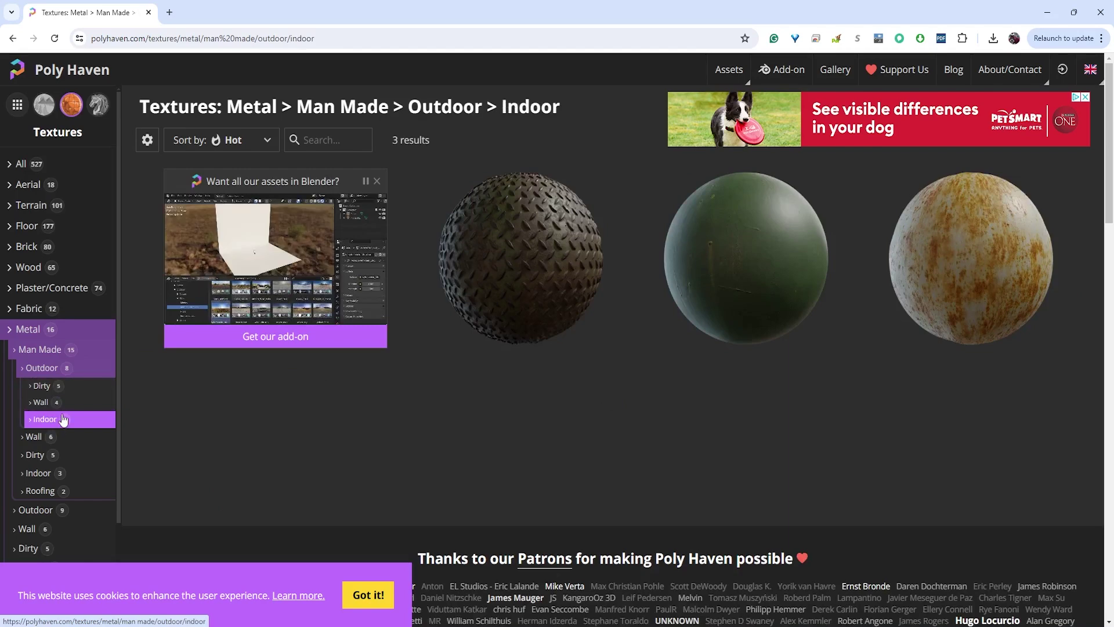
{"action": "left_click", "coordinate": [56, 467]}
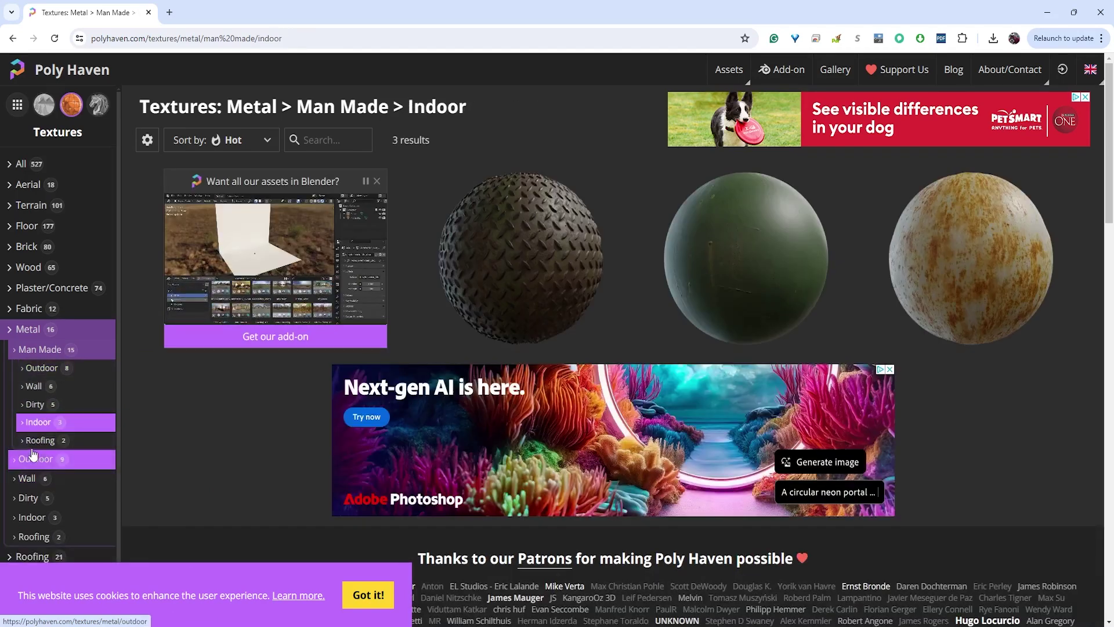
Open the Rust Coarse 01 texture from the Metal > Dirty category and preview it on the sphere and as a flat surface.
{"action": "left_click", "coordinate": [32, 499]}
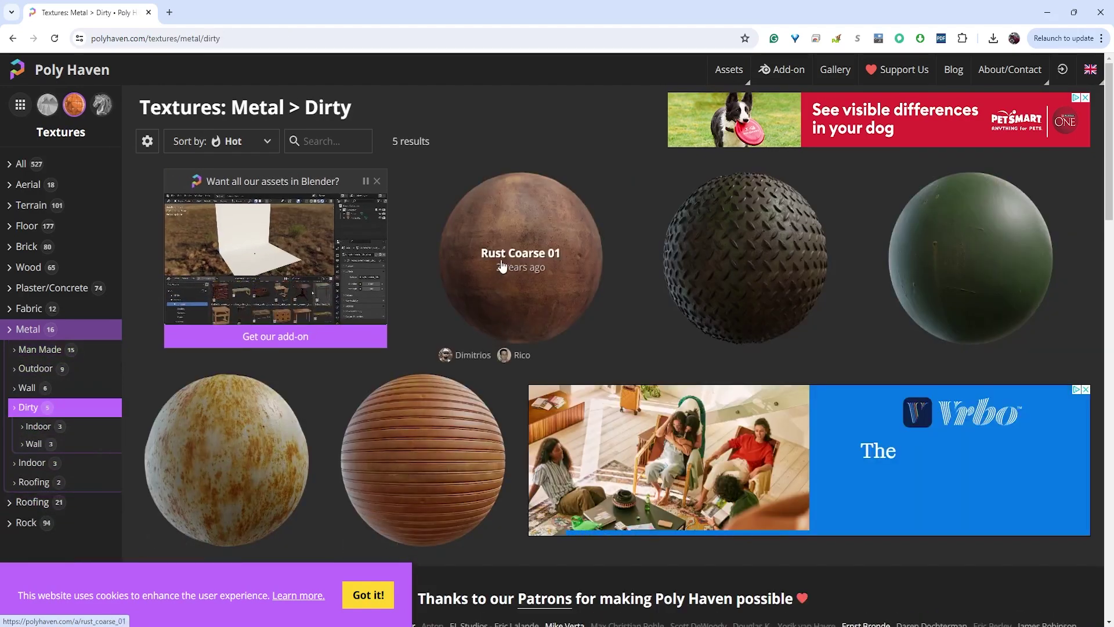
{"action": "left_click", "coordinate": [532, 231]}
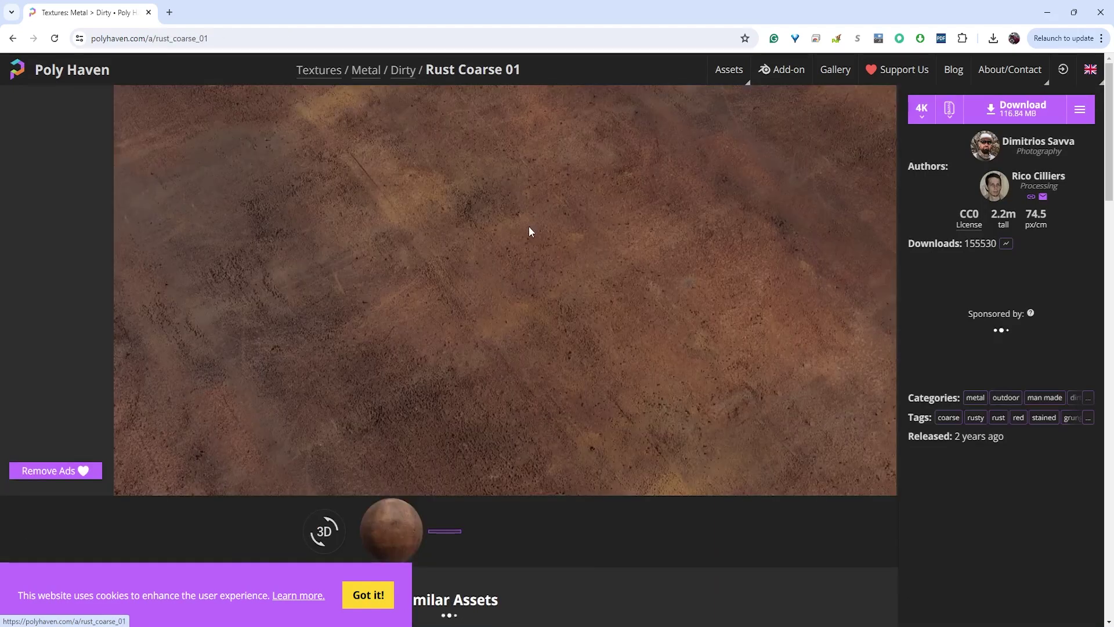
{"action": "left_click", "coordinate": [295, 532]}
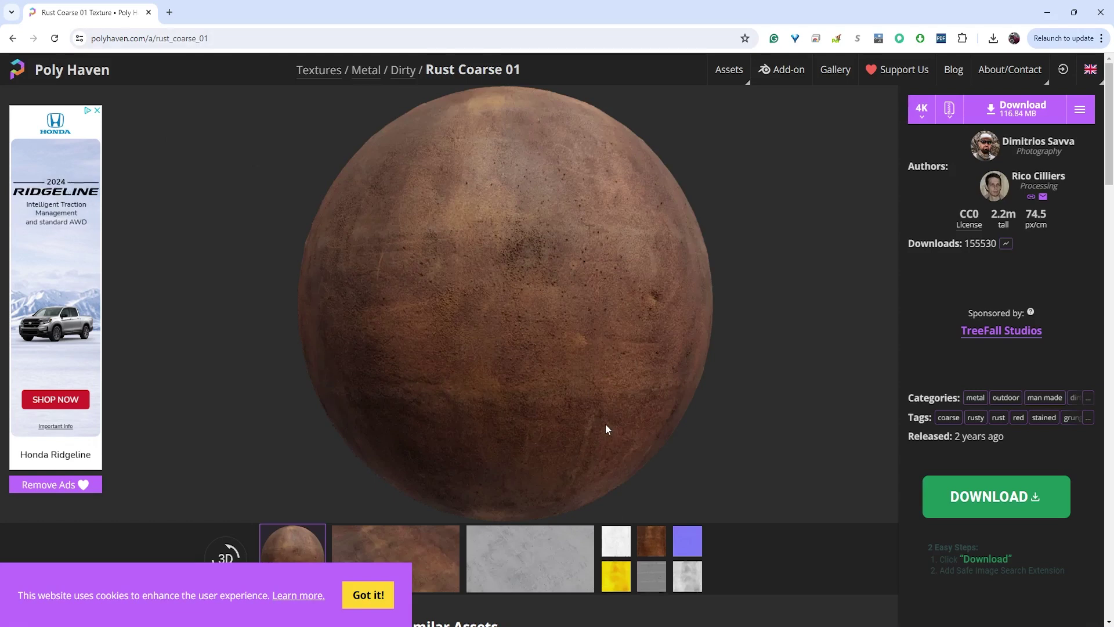
{"action": "left_click", "coordinate": [430, 558]}
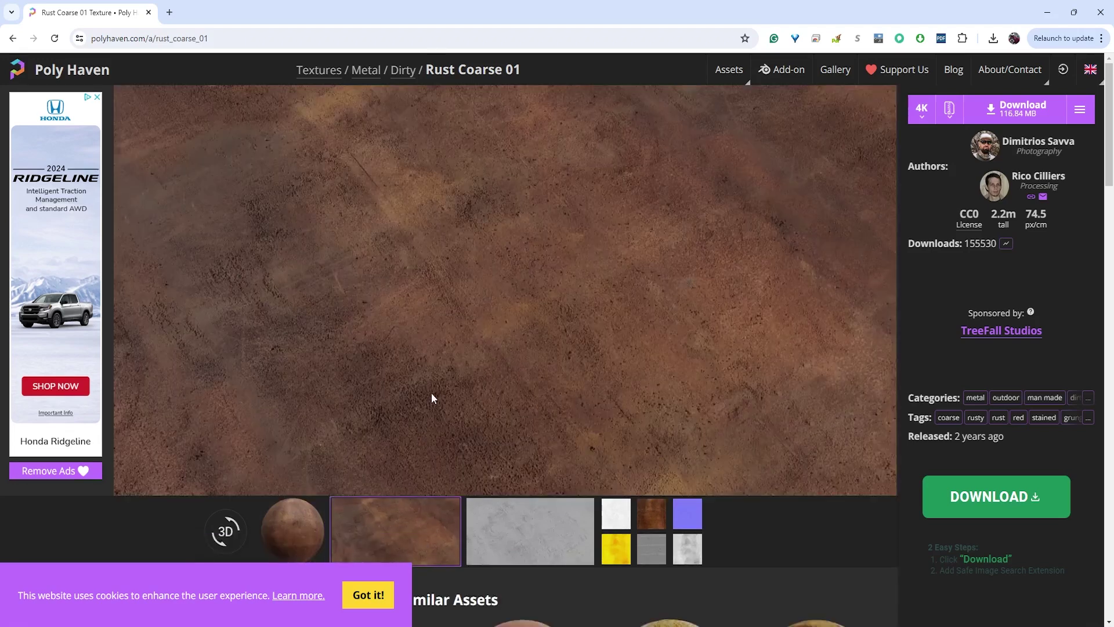